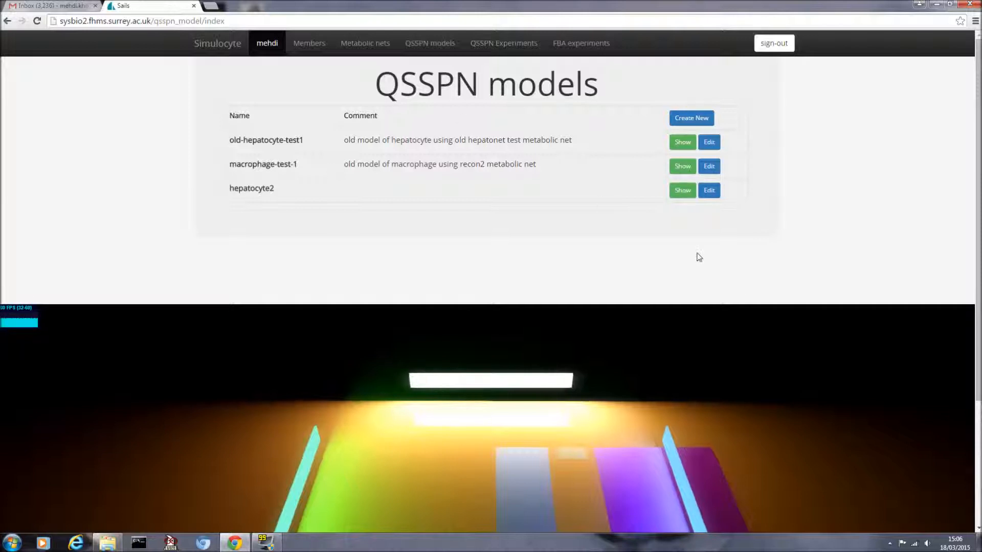
Step: Open the old-hepatocyte-test1 model's details page from its slab in the 3D view
scroll(729, 290, "down", 2)
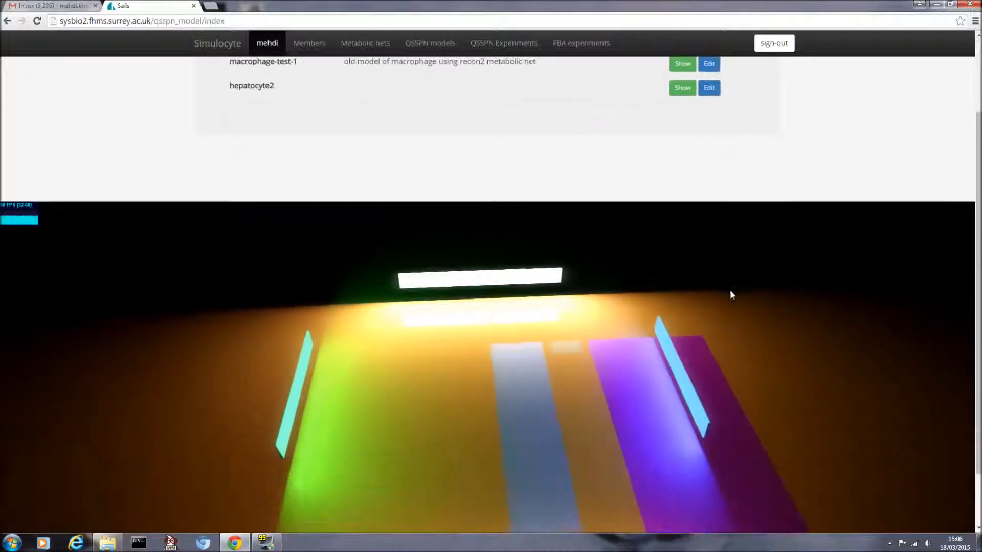
left_click(519, 369)
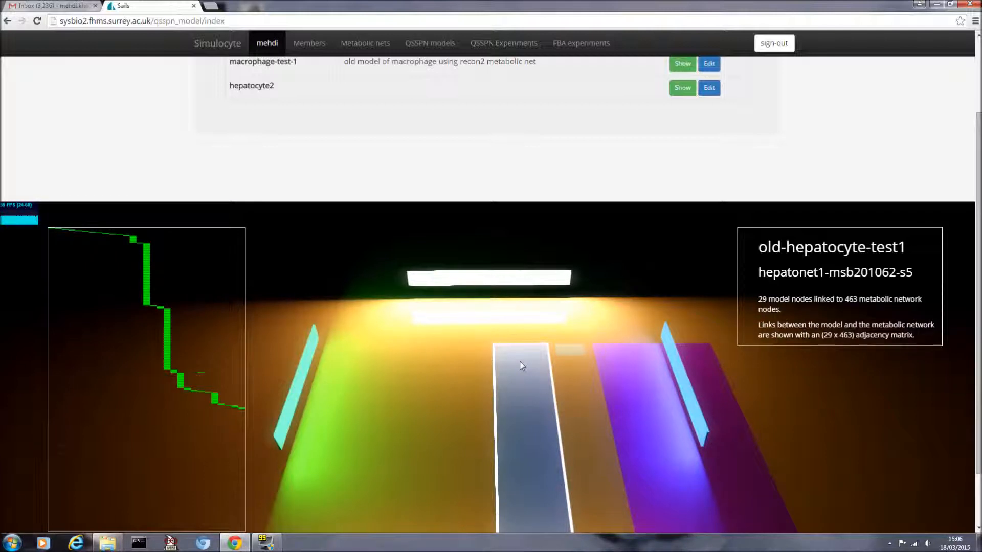
scroll(379, 324, "up", 2)
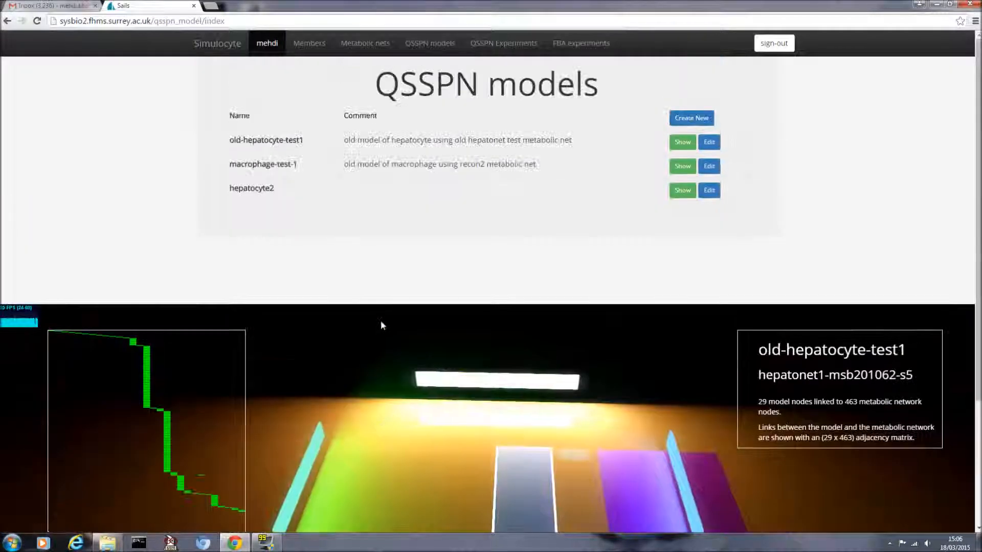
left_click(679, 146)
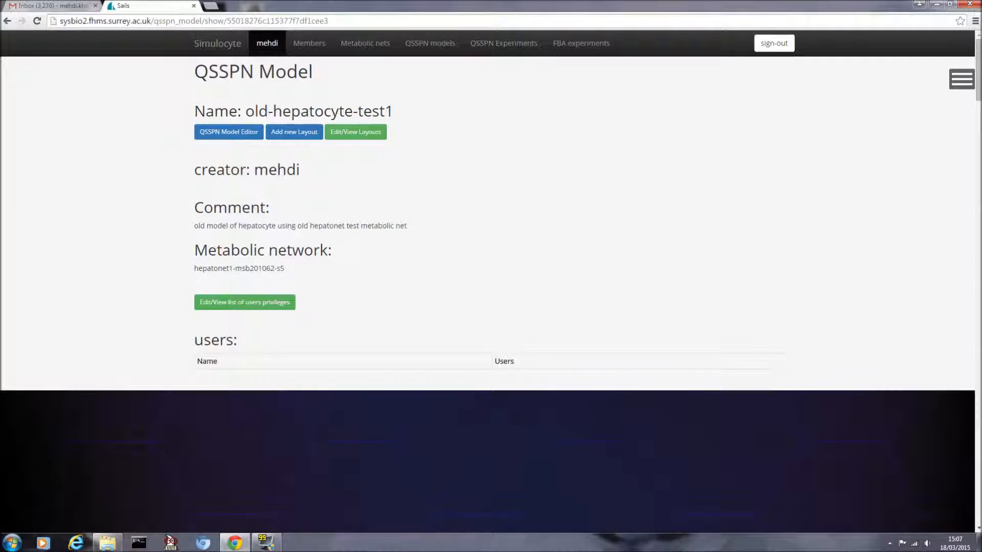
Step: Tilt, pan and zoom the old-hepatocyte-test1 network in the 3D canvas to inspect its linked nodes
left_click_drag(979, 102, 979, 144)
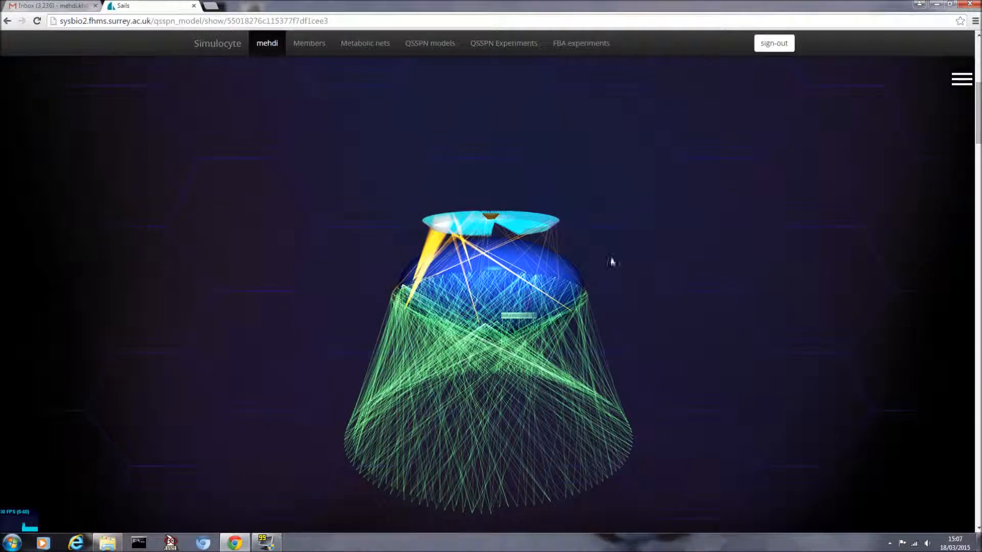
scroll(353, 352, "down", 5)
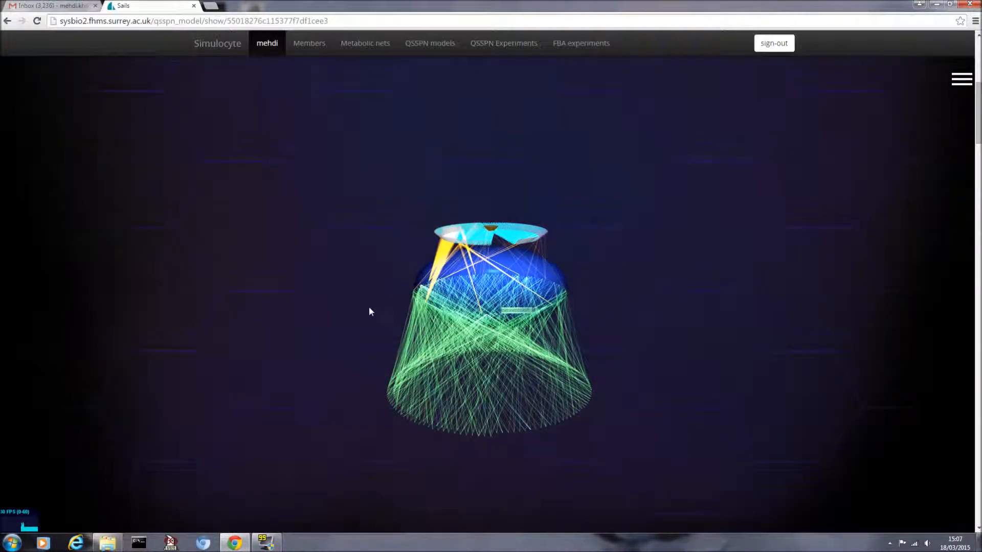
left_click_drag(364, 307, 363, 335)
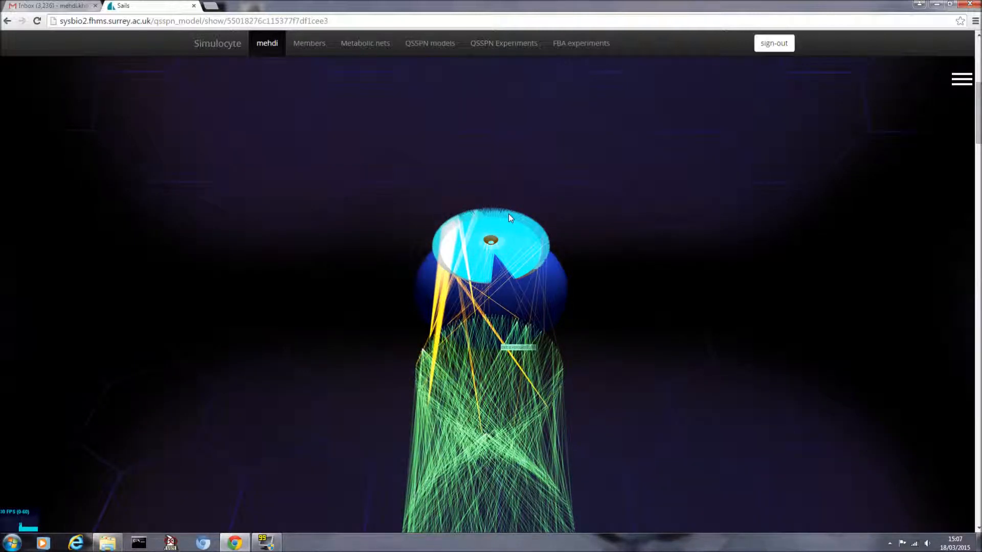
left_click_drag(632, 360, 626, 302)
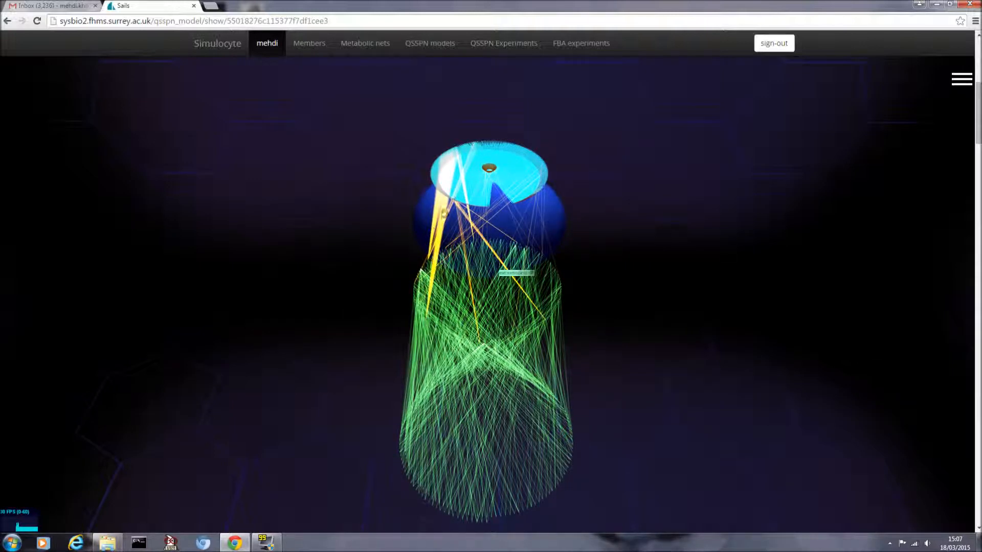
mouse_move(431, 262)
scroll(628, 233, "up", 2)
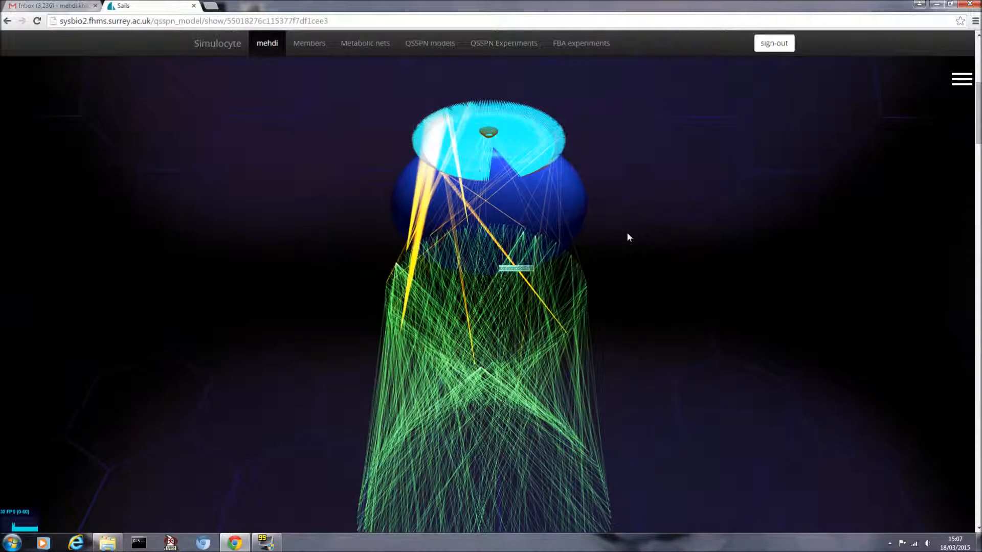
left_click_drag(680, 260, 673, 188)
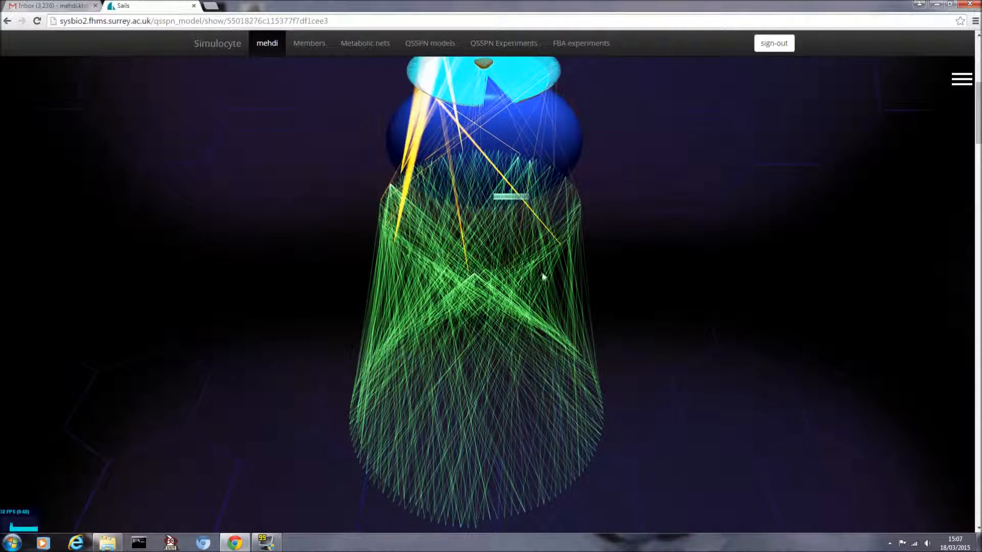
scroll(541, 276, "up", 2)
left_click_drag(653, 243, 622, 313)
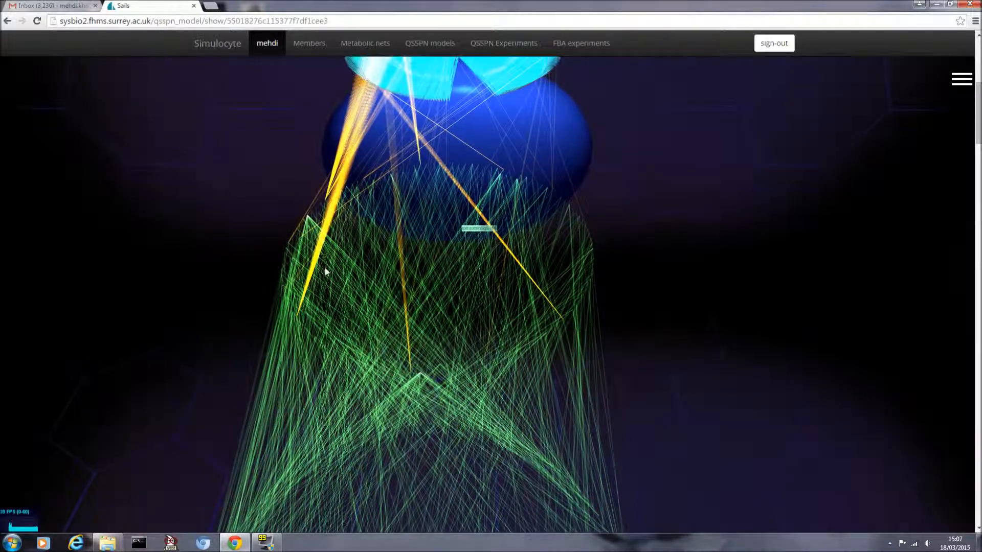
scroll(296, 280, "up", 3)
scroll(277, 284, "down", 5)
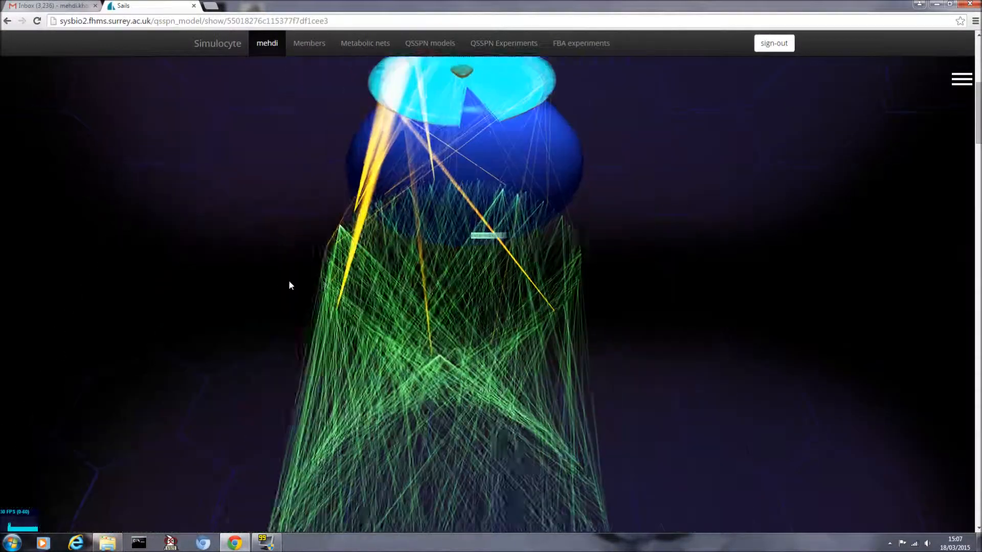
scroll(402, 308, "up", 4)
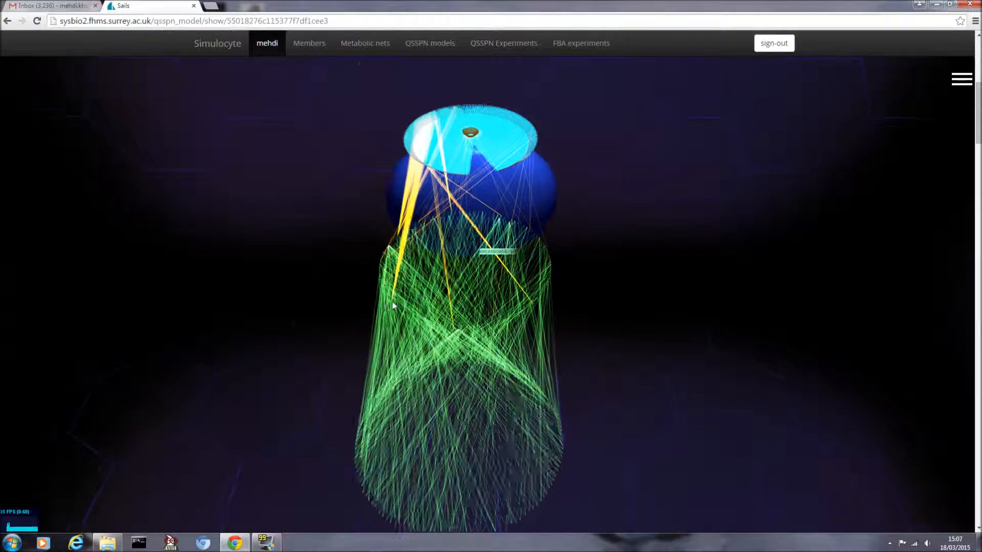
scroll(402, 307, "up", 5)
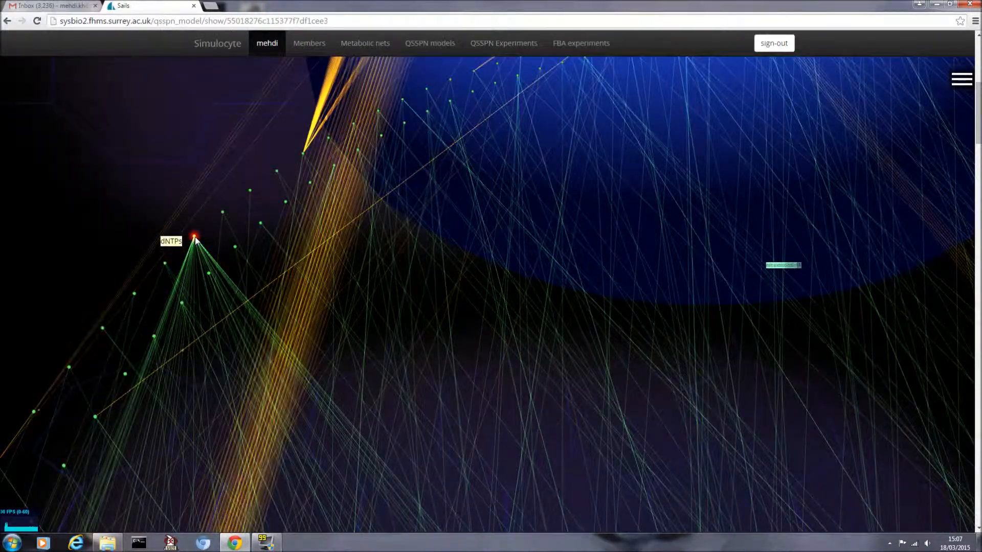
scroll(195, 237, "down", 3)
scroll(195, 236, "down", 3)
scroll(316, 284, "up", 5)
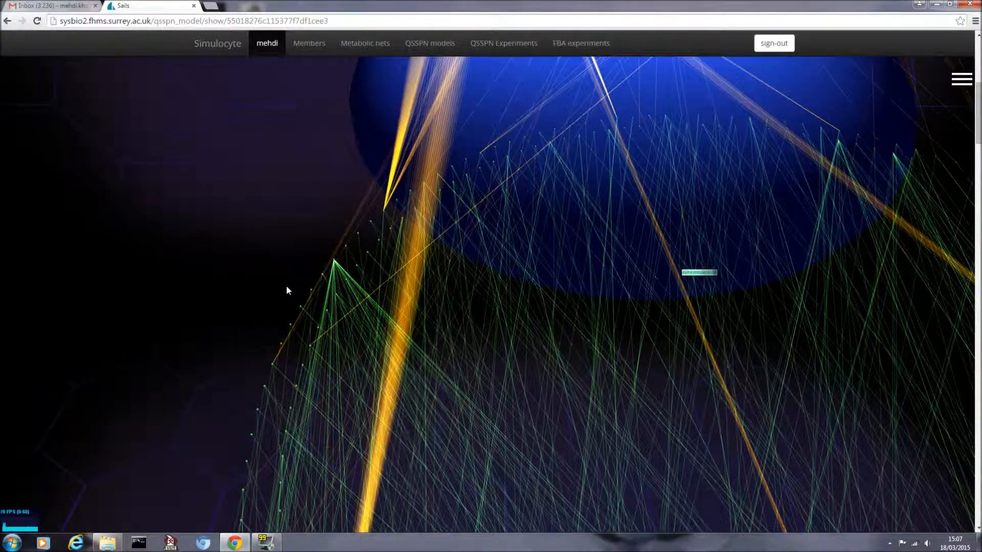
scroll(312, 297, "down", 6)
left_click_drag(313, 305, 273, 193)
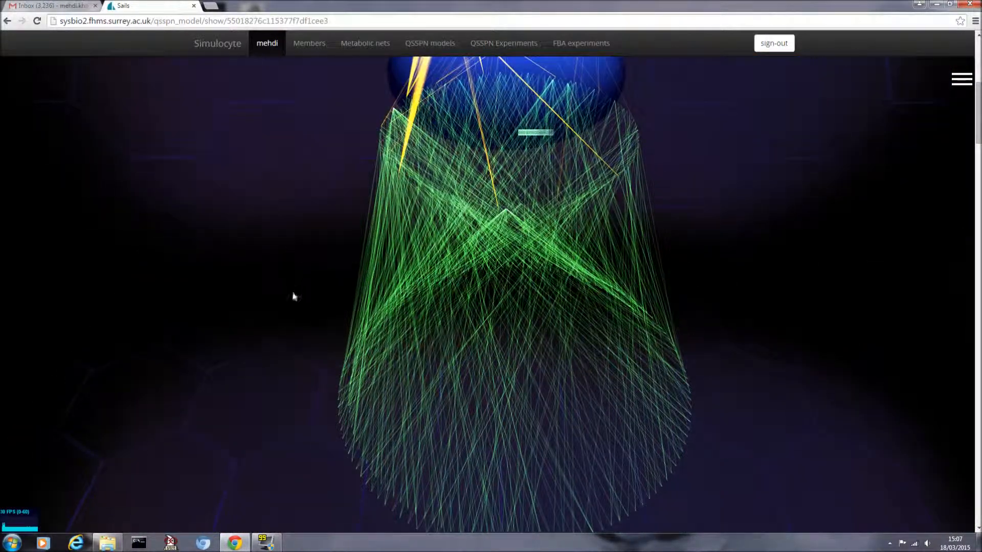
scroll(301, 312, "up", 5)
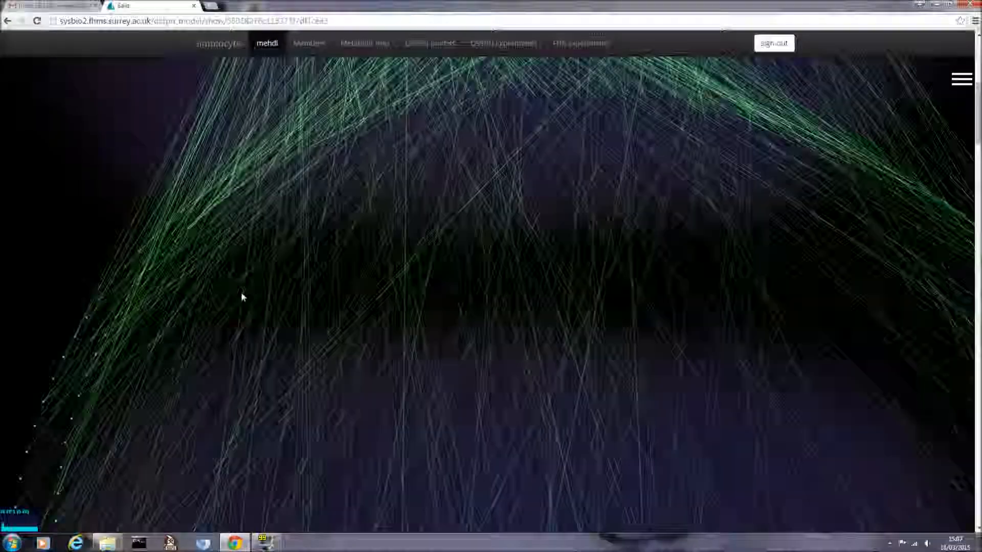
scroll(66, 281, "down", 5)
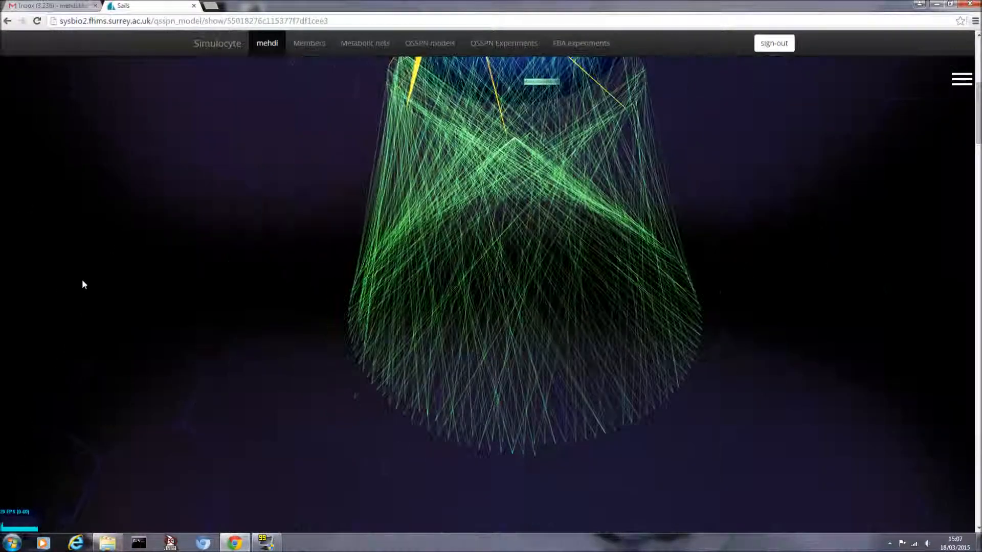
mouse_move(980, 121)
left_mouse_down()
mouse_move(980, 97)
mouse_move(980, 112)
left_mouse_up()
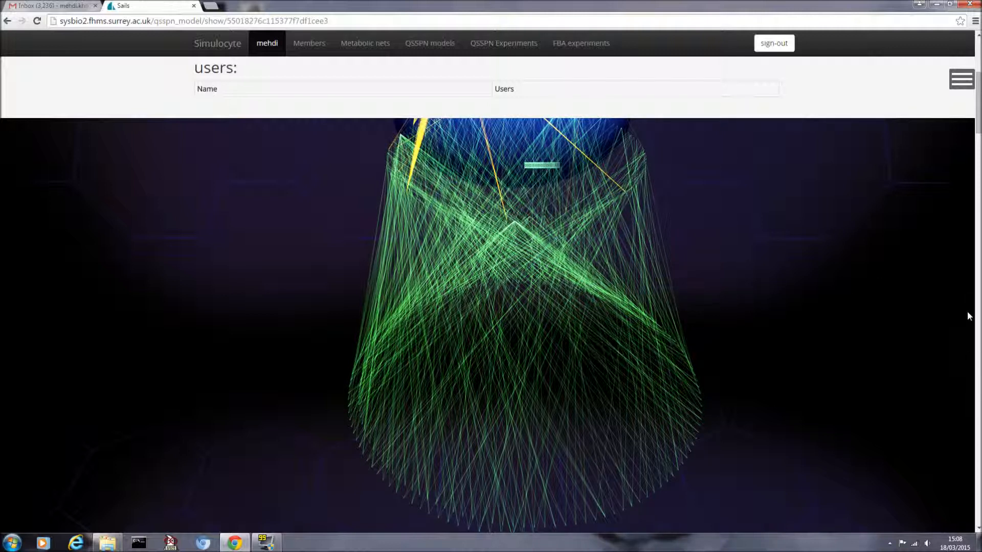
Step: Select KLB in the Places list and HNF4a_transcription in the Transitions list
left_click_drag(979, 129, 957, 262)
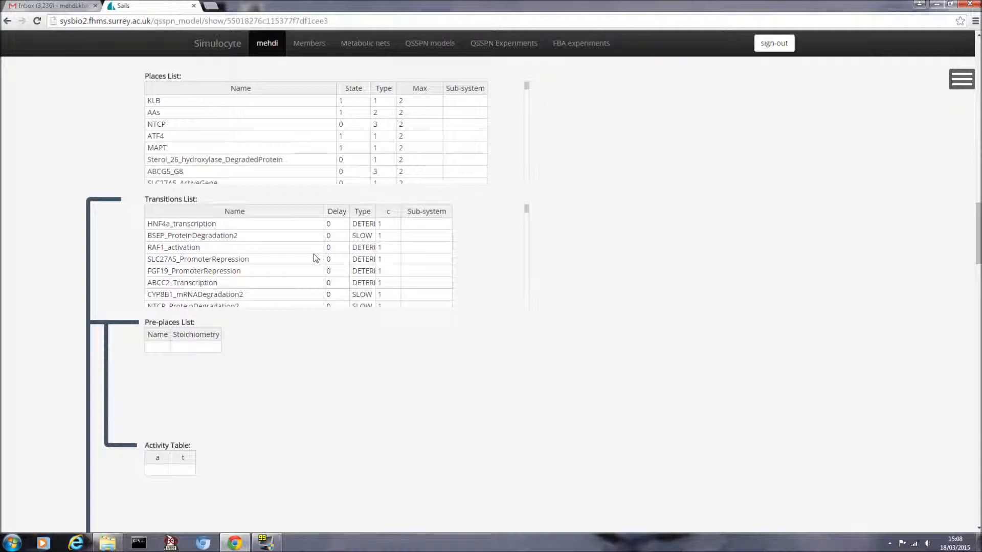
left_click(171, 107)
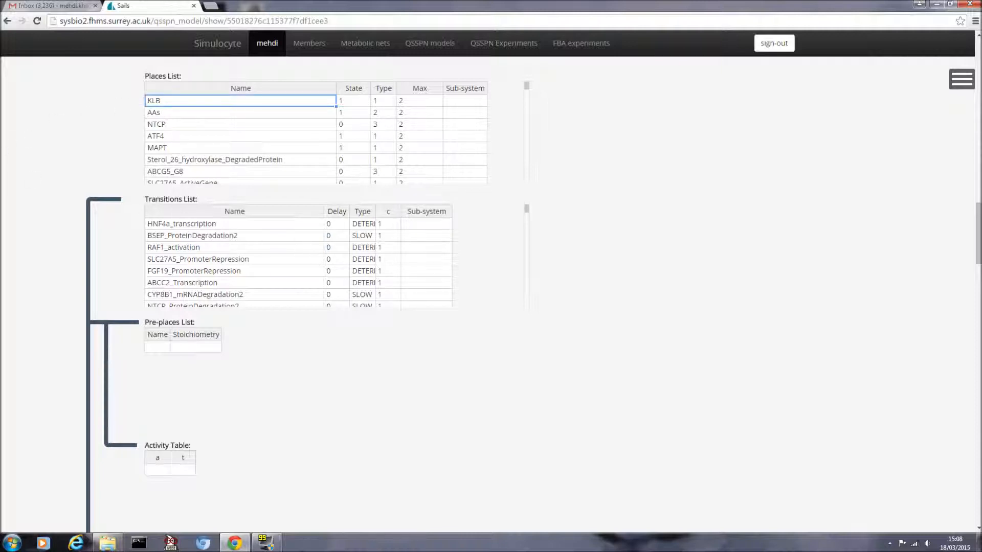
left_click(204, 224)
left_click(209, 103)
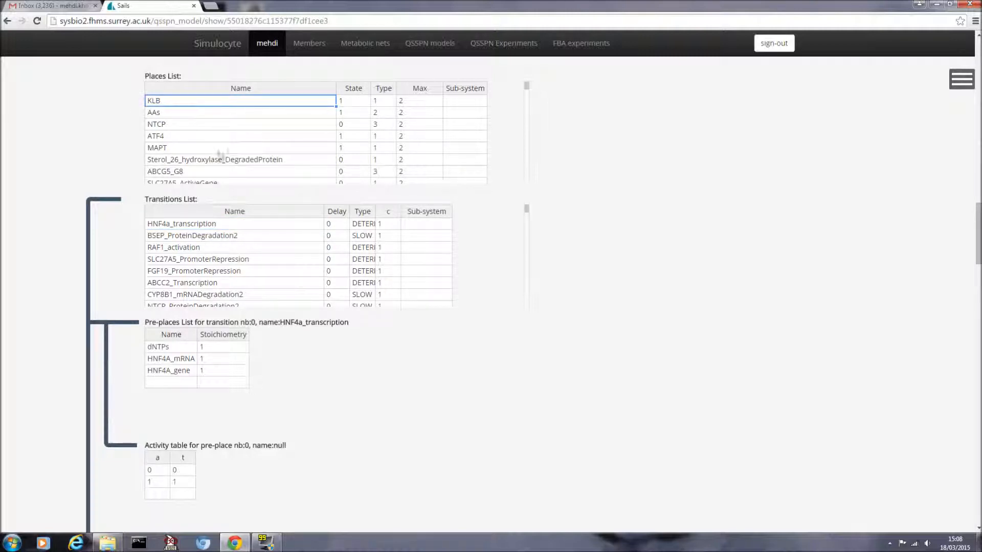
left_click(208, 224)
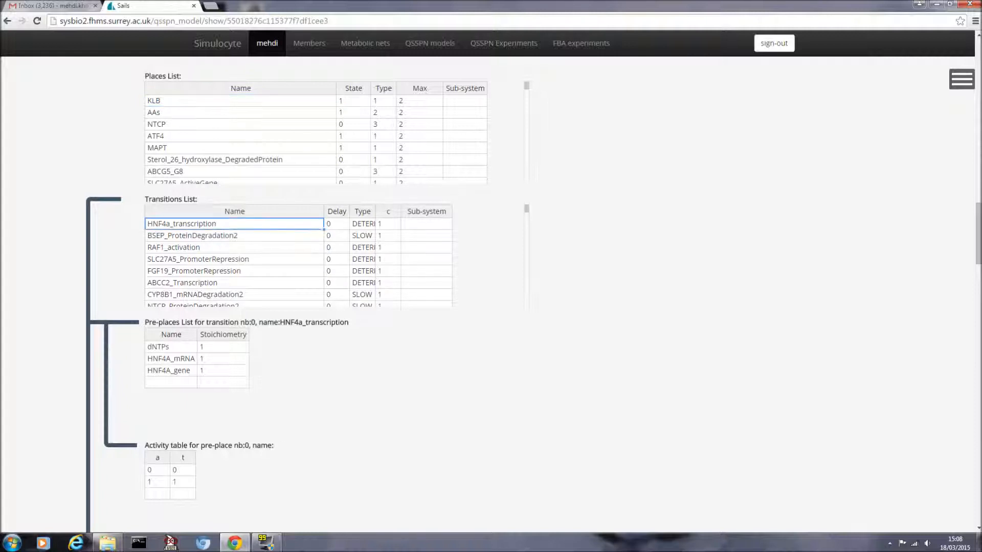
Step: Show FGF19_PromoterRepression's pre-places, FGF19_ActiveGene and IR1_bound, each with stoichiometry 1
scroll(200, 266, "down", 2)
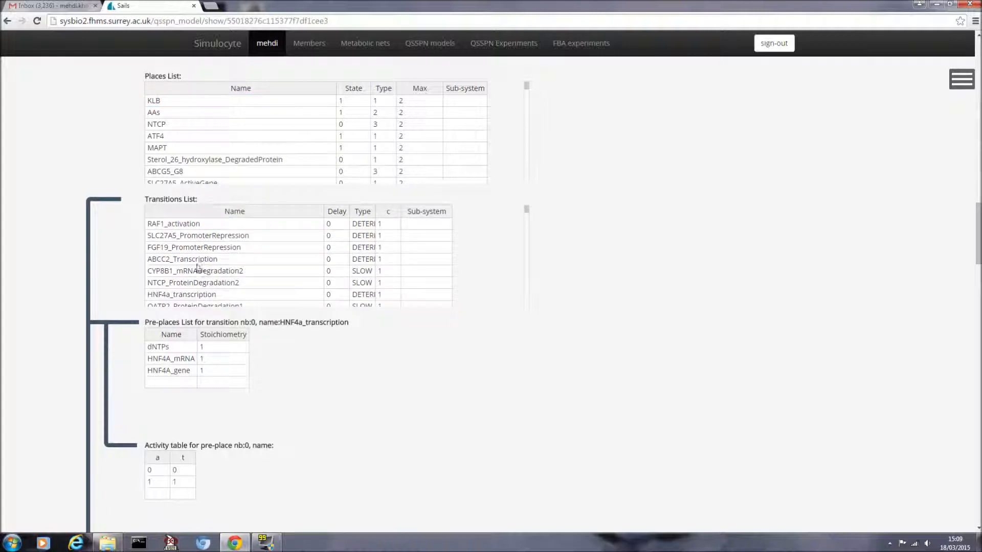
left_click(201, 248)
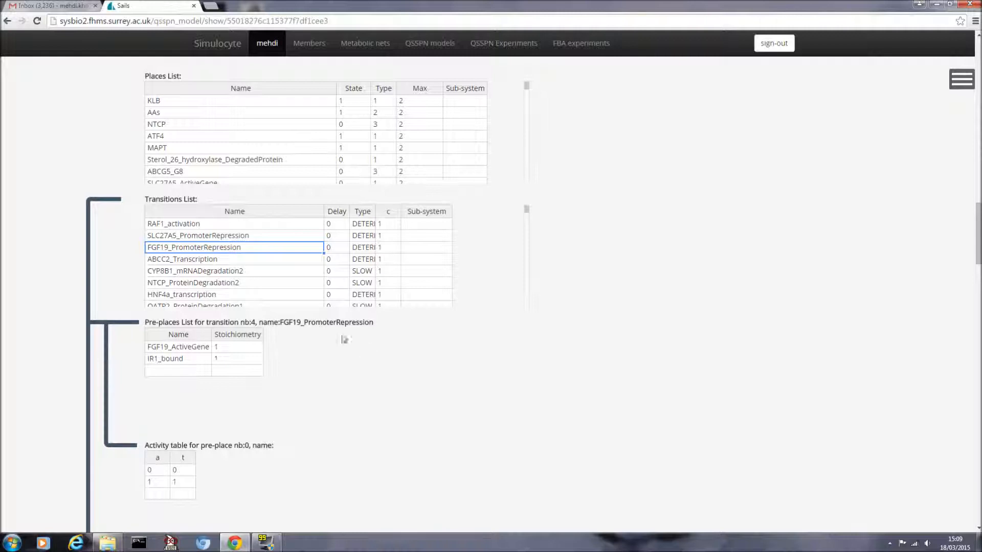
scroll(421, 373, "down", 2)
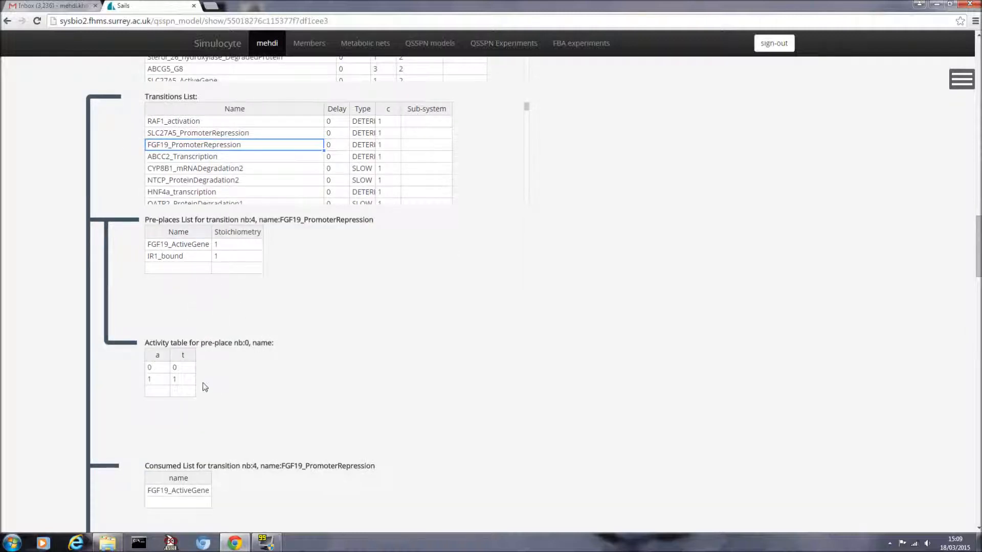
scroll(397, 364, "down", 5)
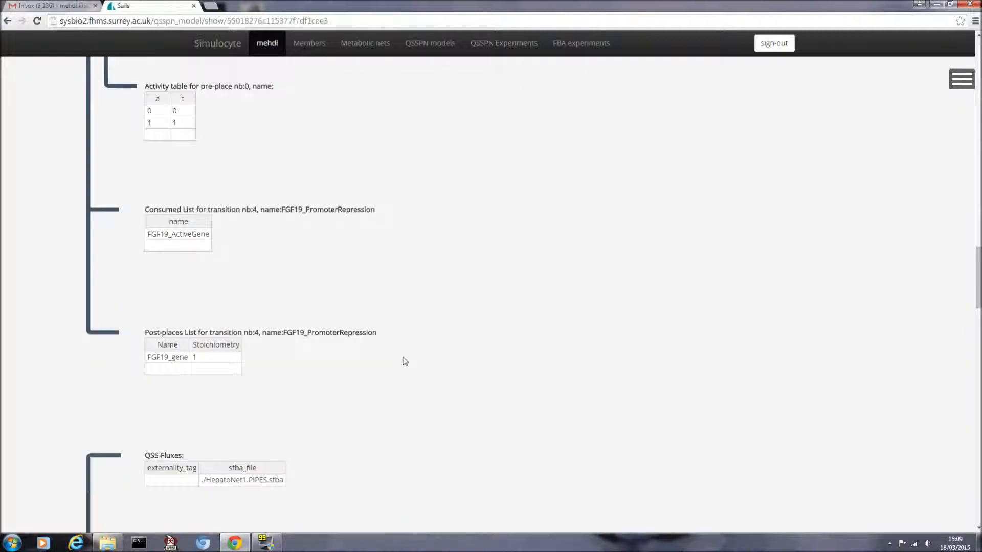
scroll(405, 360, "down", 7)
scroll(403, 352, "up", 7)
scroll(402, 347, "up", 6)
scroll(402, 347, "down", 2)
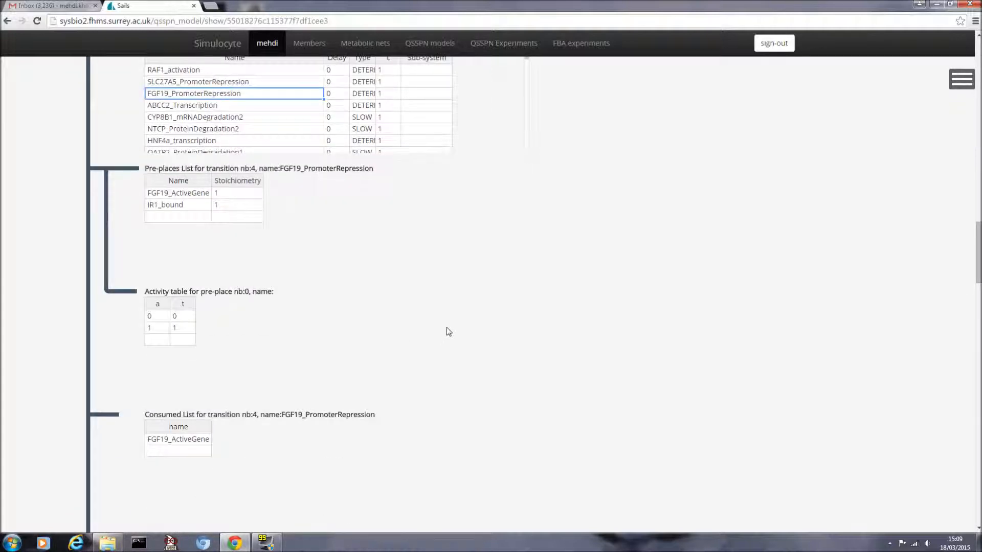
scroll(446, 330, "up", 4)
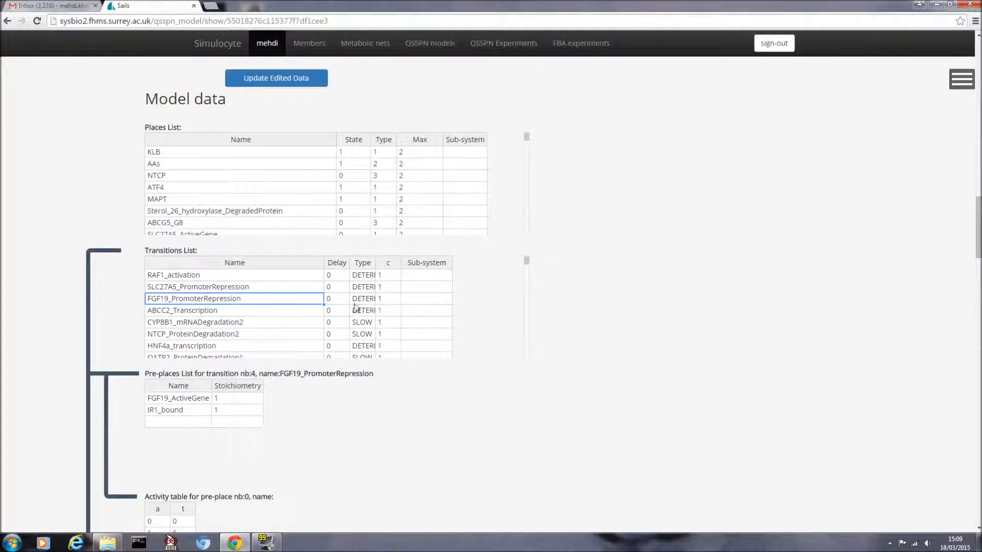
scroll(504, 268, "up", 3)
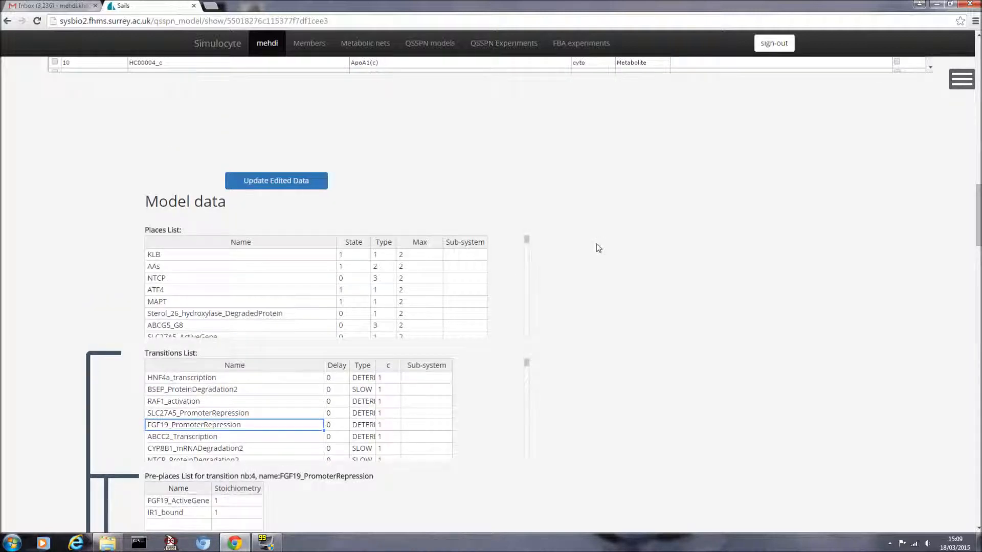
scroll(598, 248, "down", 2)
Step: Inspect KLB's State and AAs' Max cells, then pre-places of CYP8B1_mRNADegradation2 and HNF4a_transcription
left_click(361, 156)
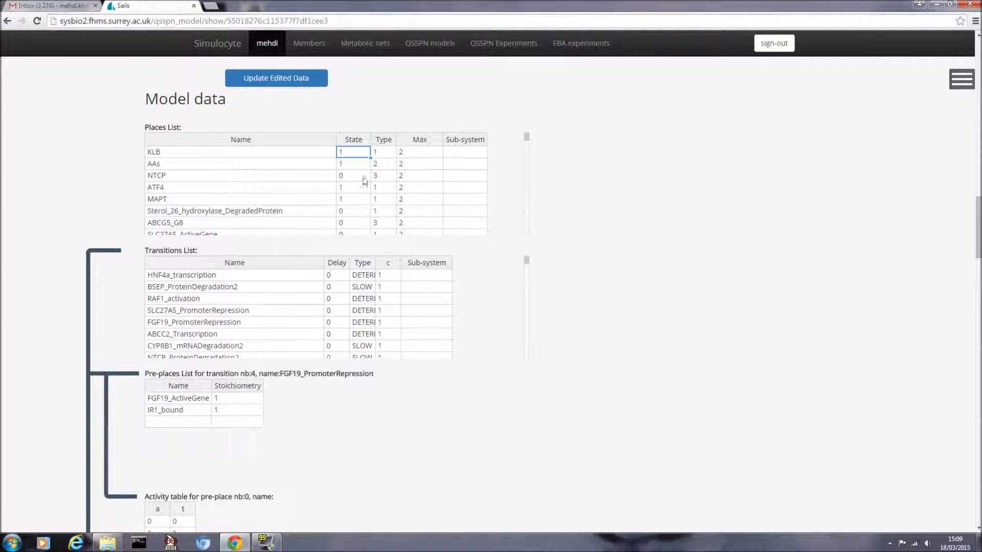
left_click(420, 168)
scroll(294, 329, "down", 1)
left_click(303, 312)
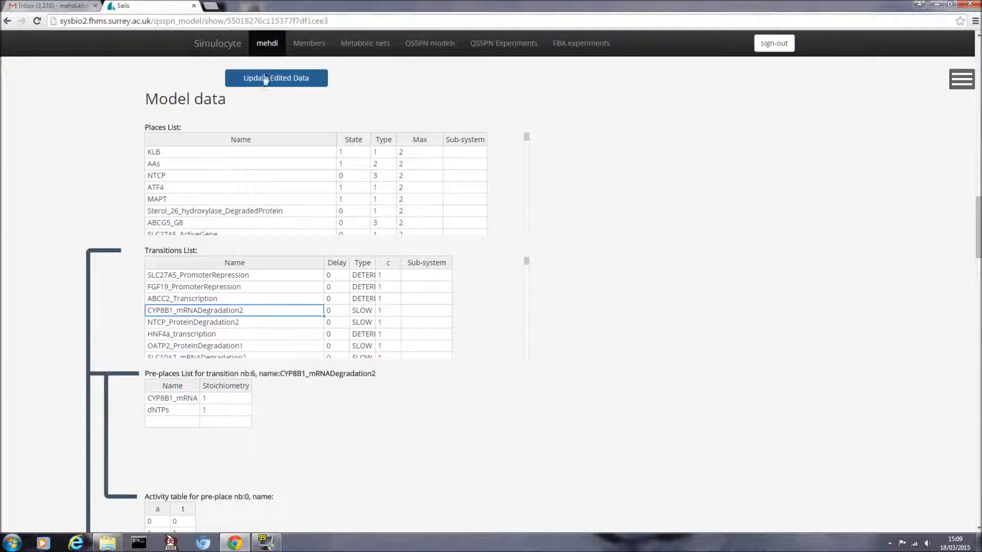
scroll(583, 239, "down", 2)
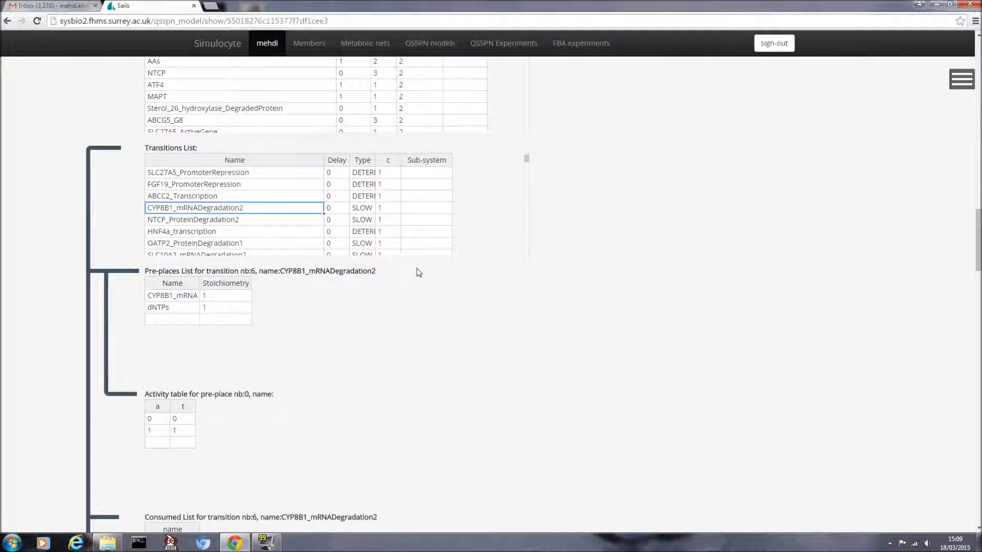
left_click(190, 231)
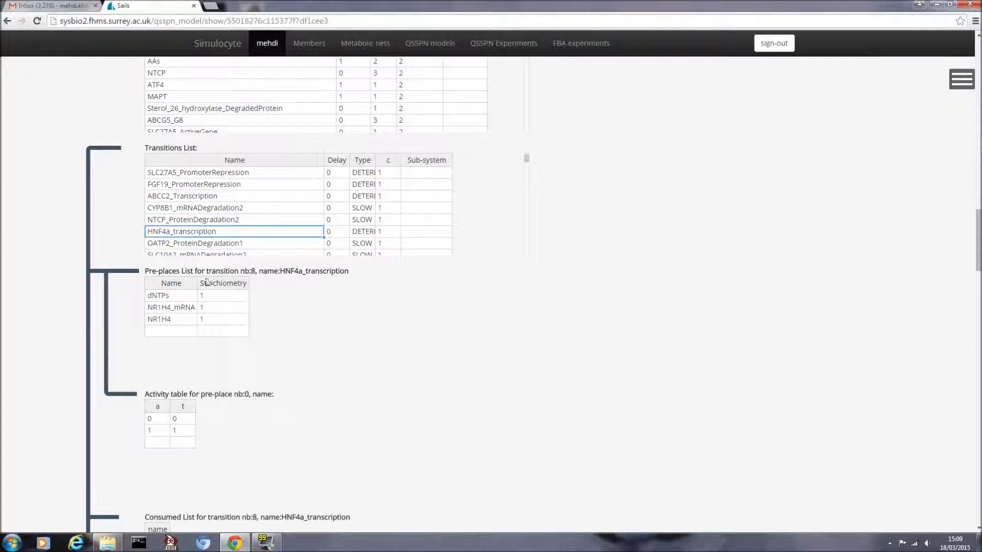
Step: Show the UDPGT_2B4 constraint's activity bounds (lb 0; ub 0.1, 0.5, 1) and its flux r0532
scroll(344, 309, "down", 1)
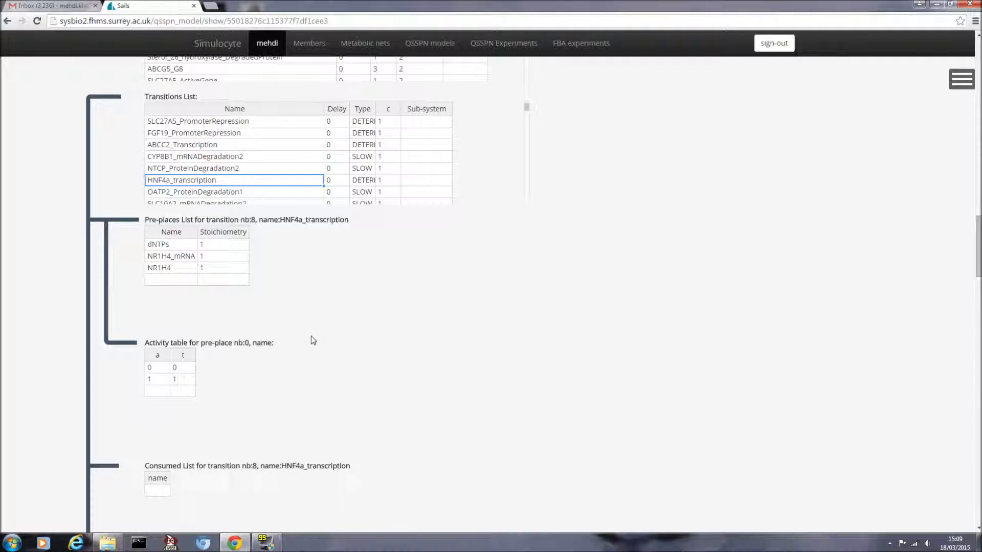
scroll(312, 338, "down", 2)
scroll(249, 340, "up", 2)
scroll(397, 389, "down", 1)
scroll(478, 358, "down", 5)
scroll(481, 357, "down", 7)
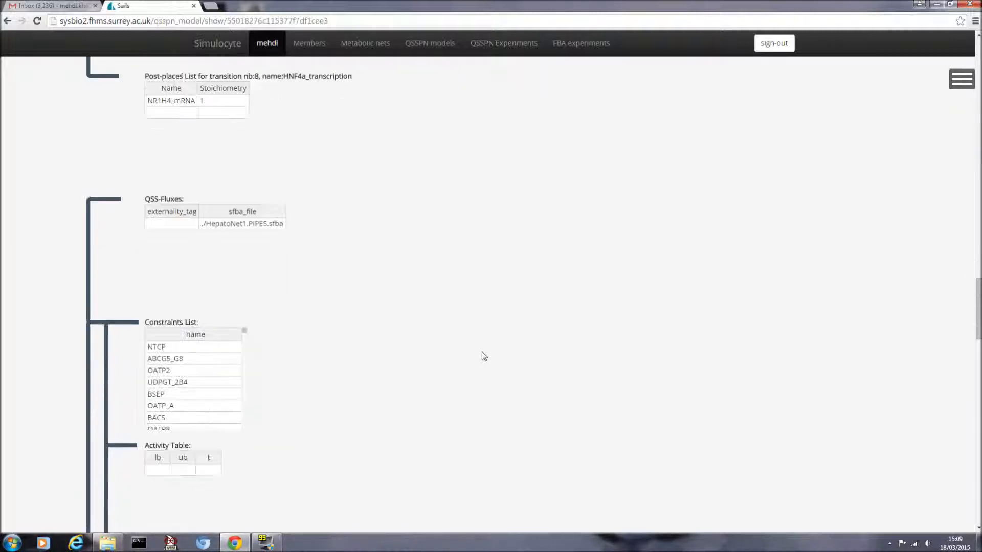
scroll(482, 355, "up", 5)
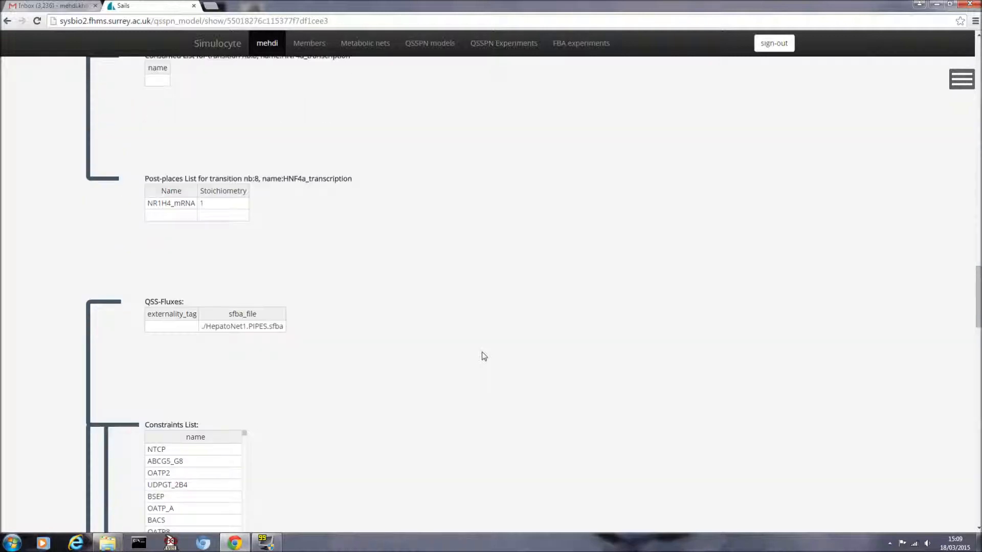
scroll(481, 355, "down", 5)
scroll(362, 241, "up", 6)
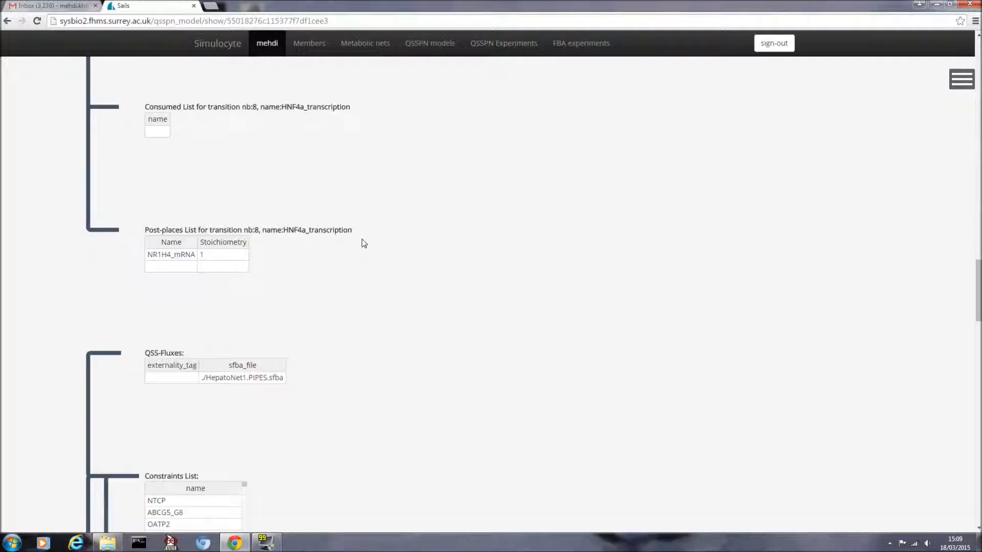
scroll(333, 266, "down", 4)
left_click(189, 331)
scroll(286, 334, "down", 4)
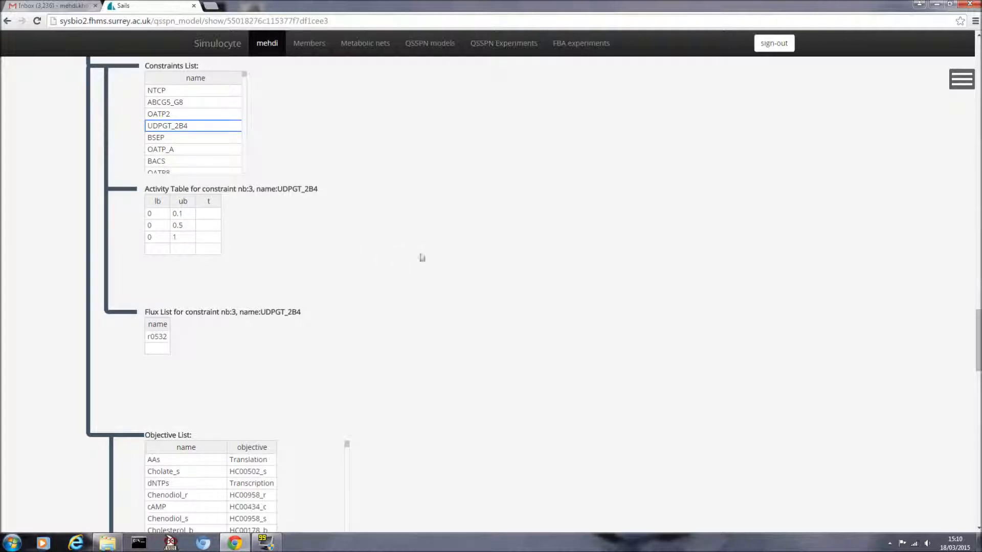
scroll(454, 280, "down", 1)
scroll(317, 277, "up", 1)
scroll(402, 228, "up", 6)
scroll(402, 228, "up", 15)
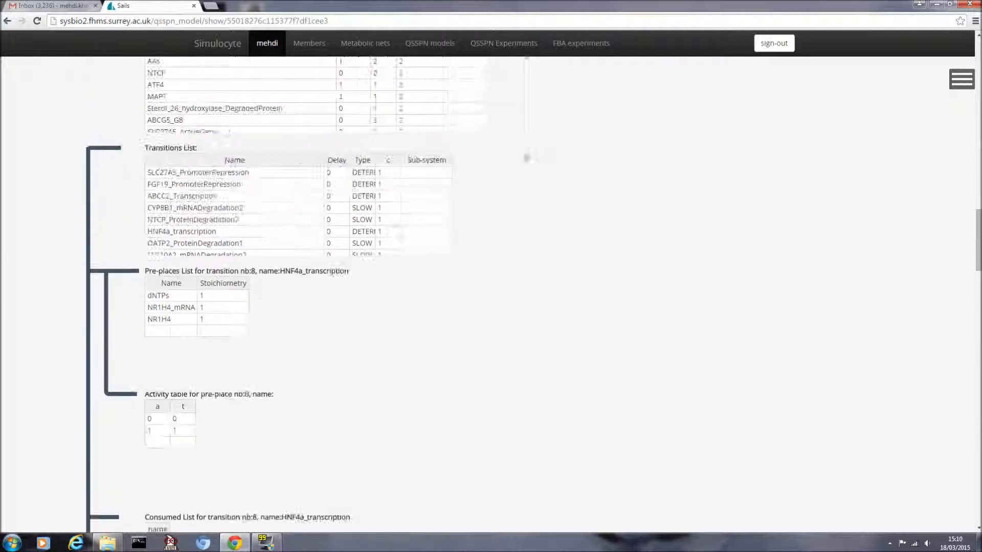
scroll(763, 339, "down", 20)
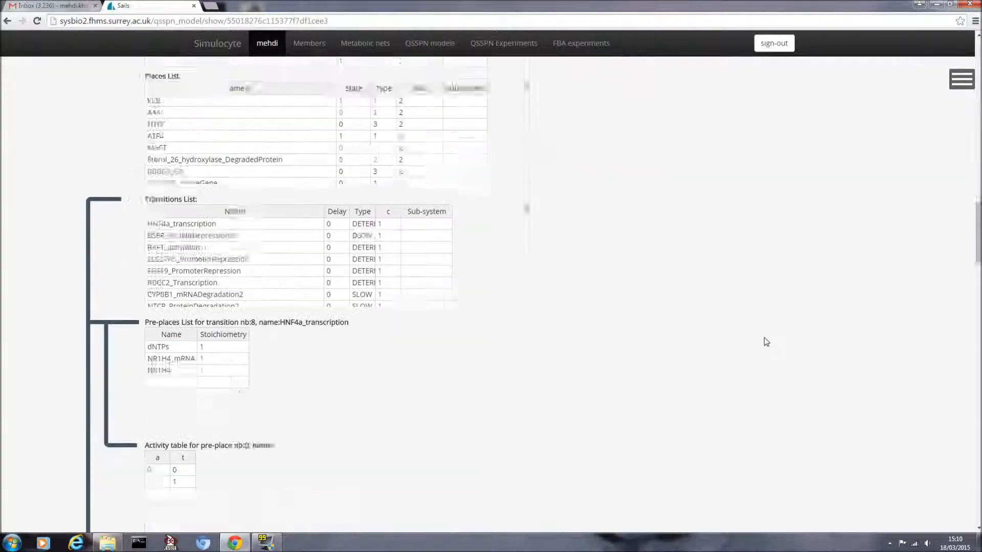
scroll(766, 336, "down", 10)
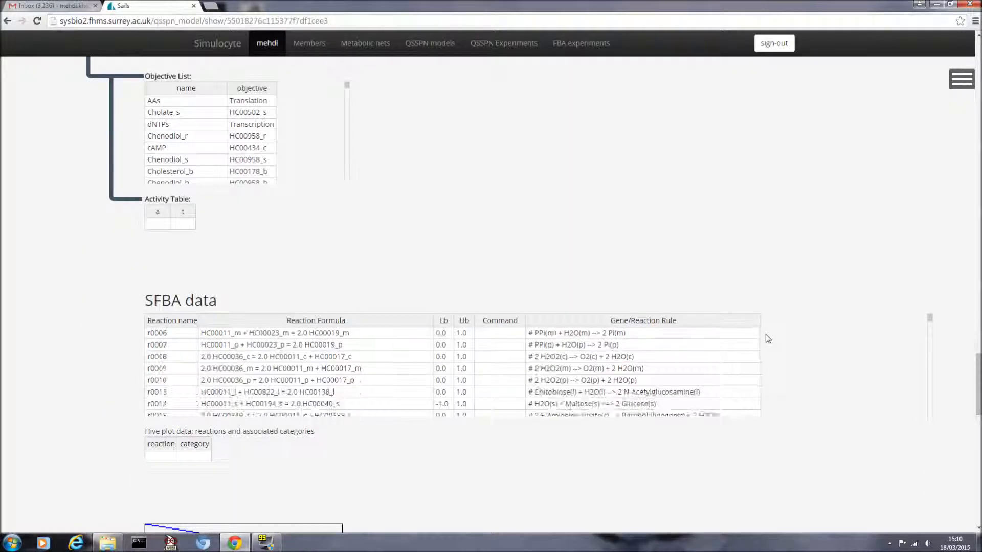
scroll(793, 320, "down", 2)
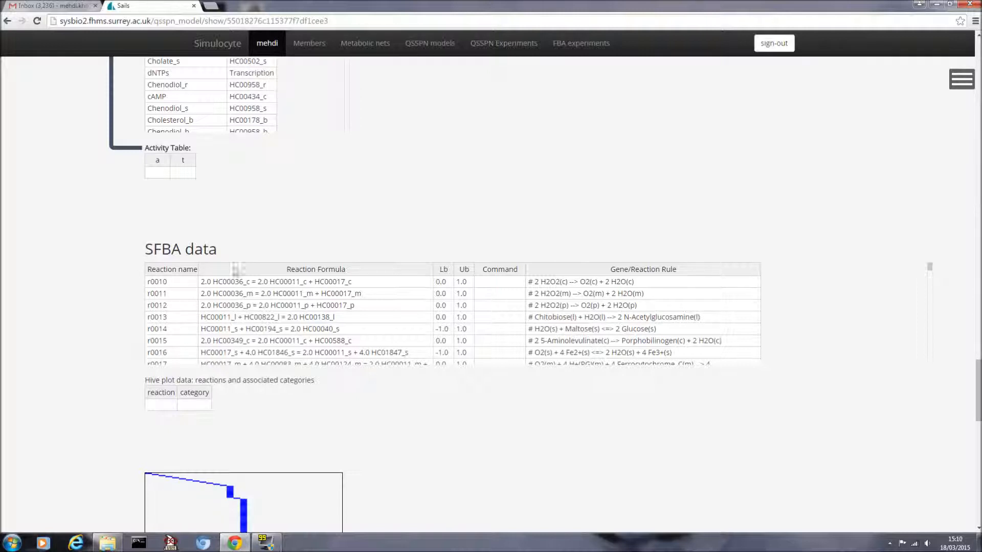
left_click_drag(978, 392, 977, 69)
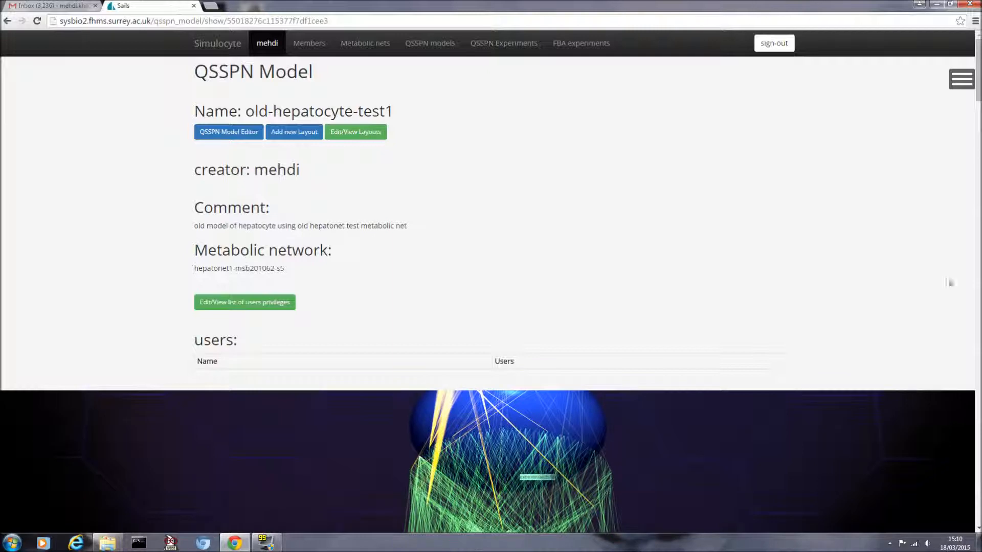
left_click_drag(978, 94, 973, 126)
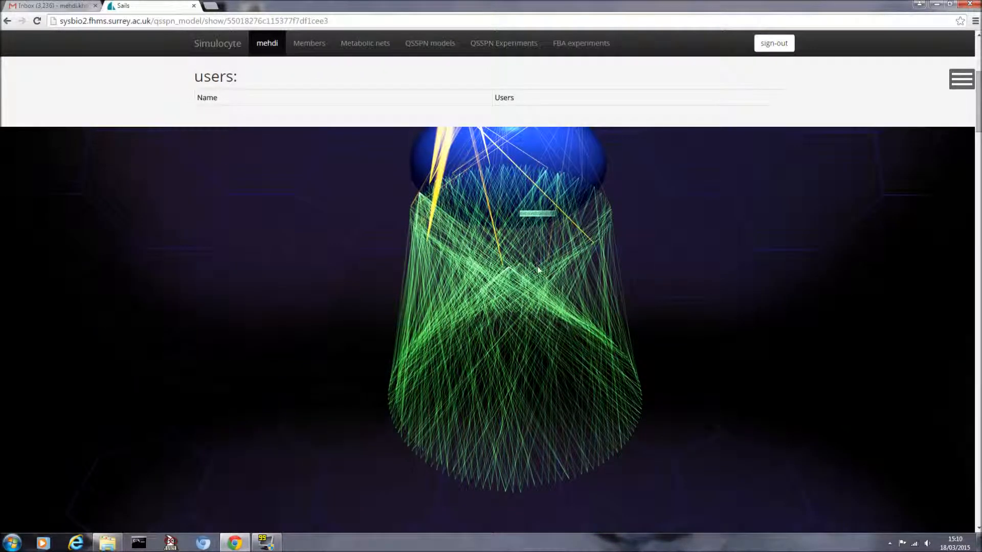
left_click_drag(979, 92, 978, 56)
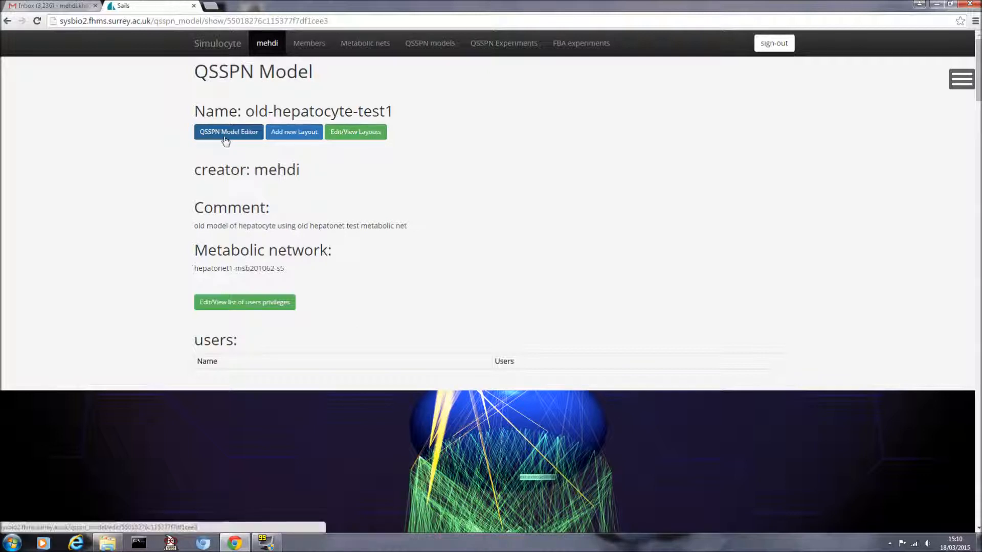
Step: Open the QSSPN Model Editor and dismiss the duplicate transition name alert
left_click(228, 137)
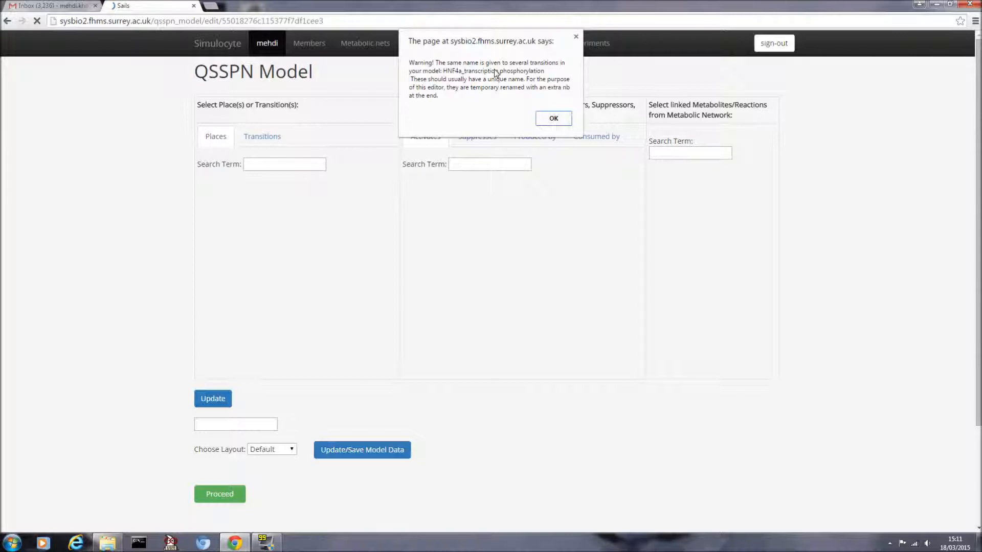
left_click(554, 120)
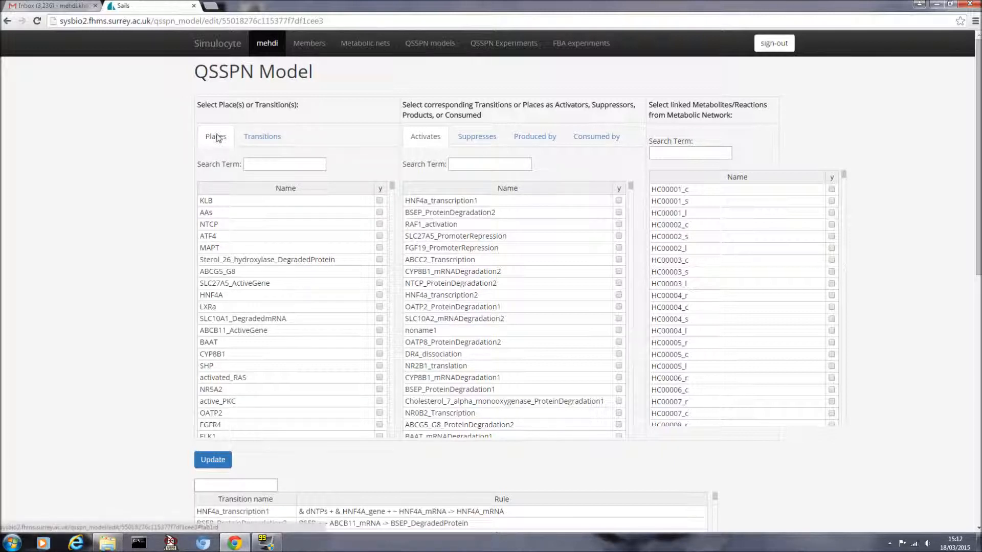
Step: List transitions and review HNF4a_transcription1's activators, suppressors, products and consumers
left_click(256, 137)
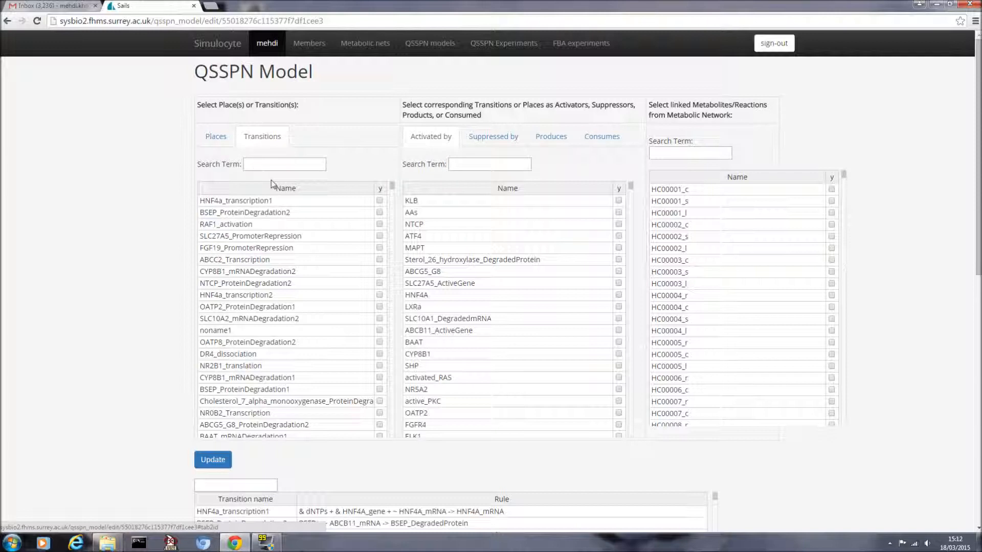
left_click(274, 204)
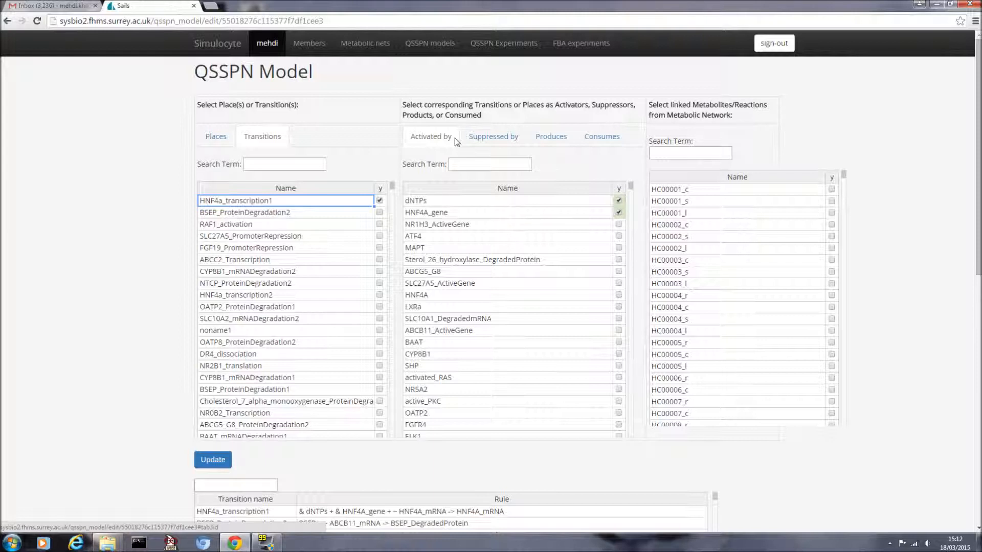
left_click(496, 138)
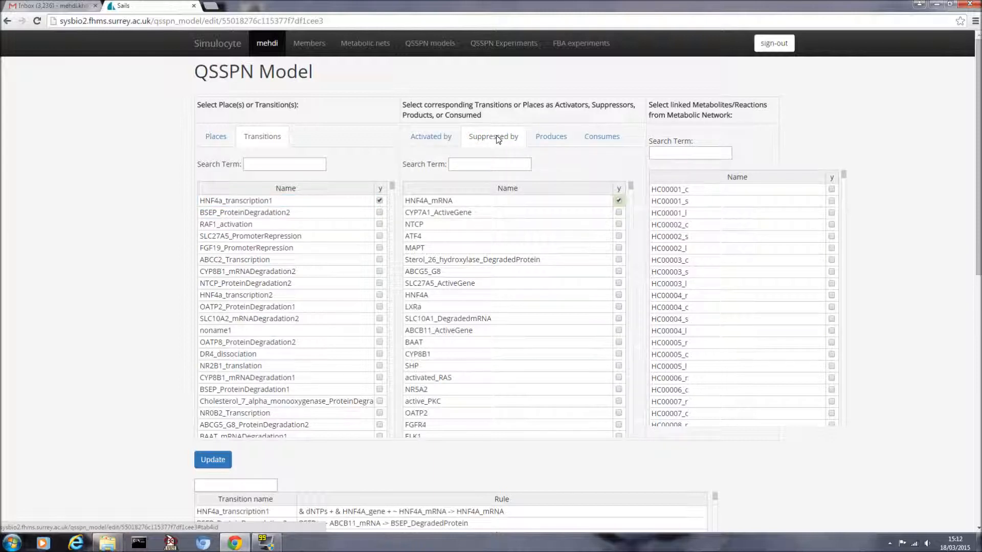
left_click(563, 140)
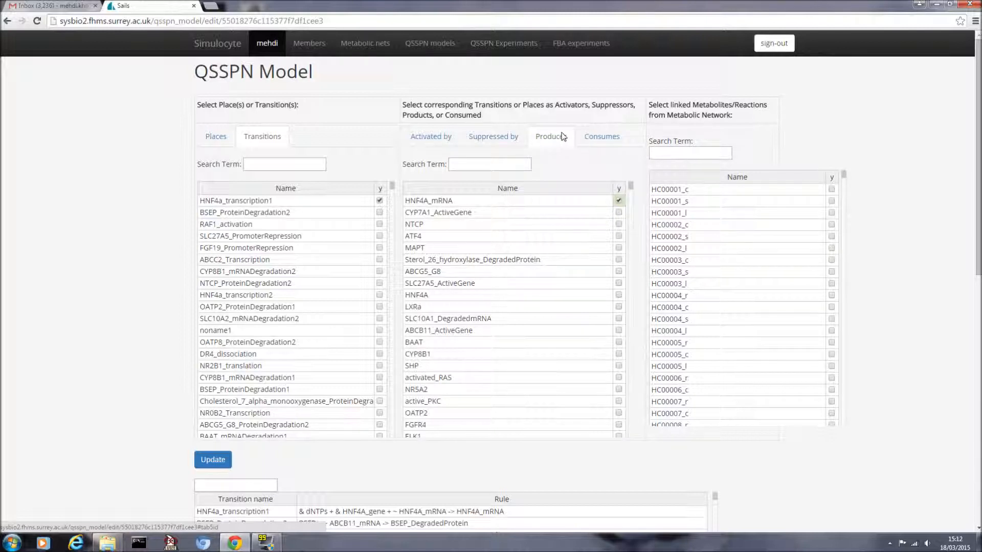
left_click(610, 139)
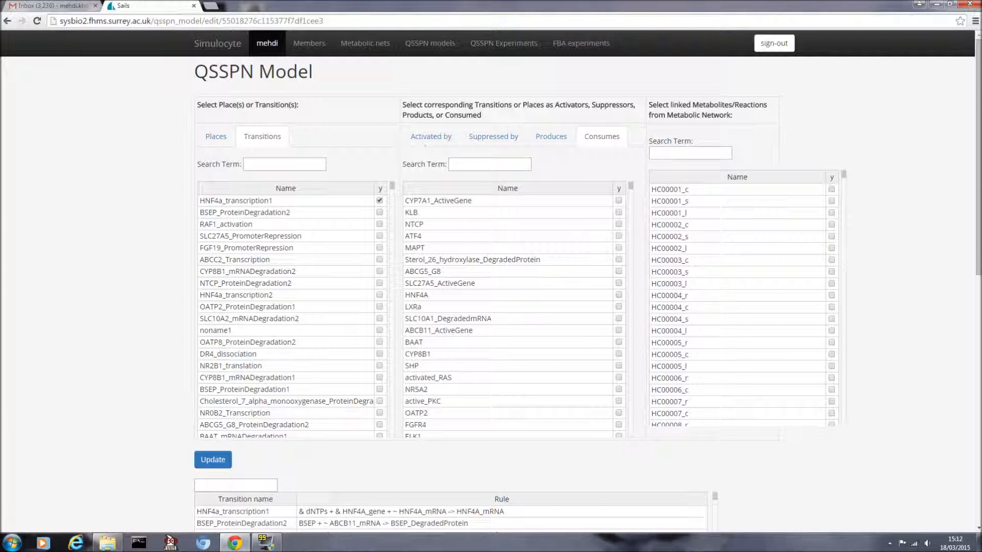
left_click(434, 140)
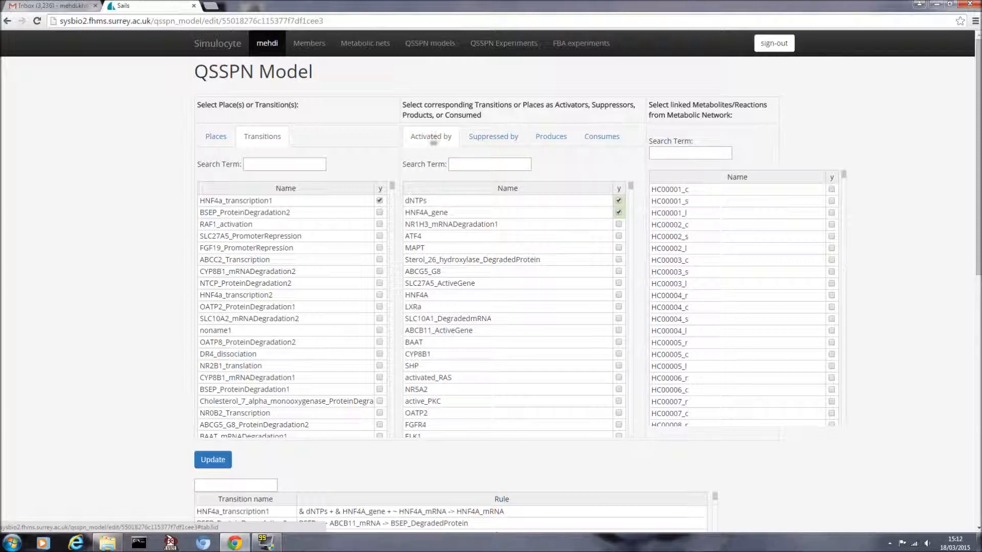
Step: Review the transitions place KLB activates, suppresses and consumes, then return to the transitions list
left_click(216, 140)
left_click(248, 203)
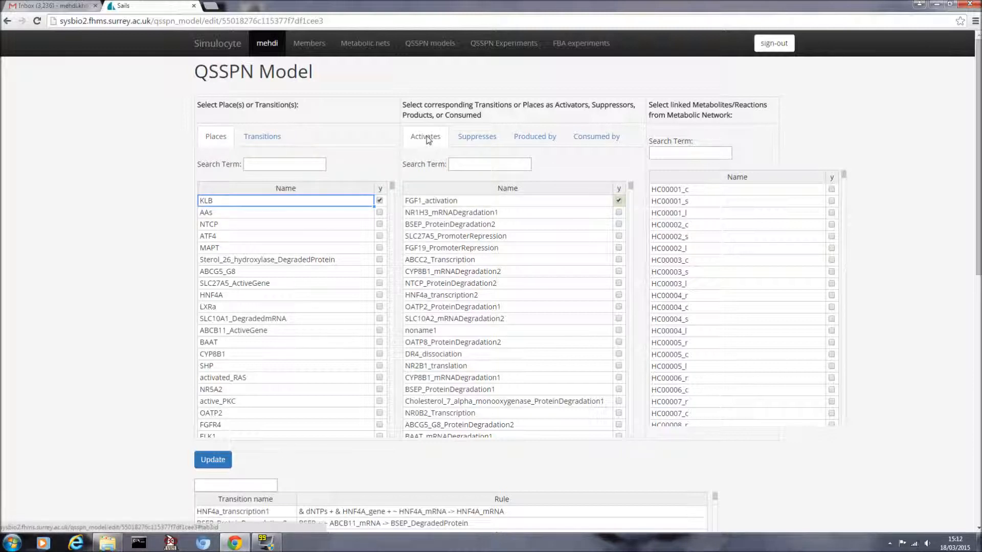
left_click(489, 139)
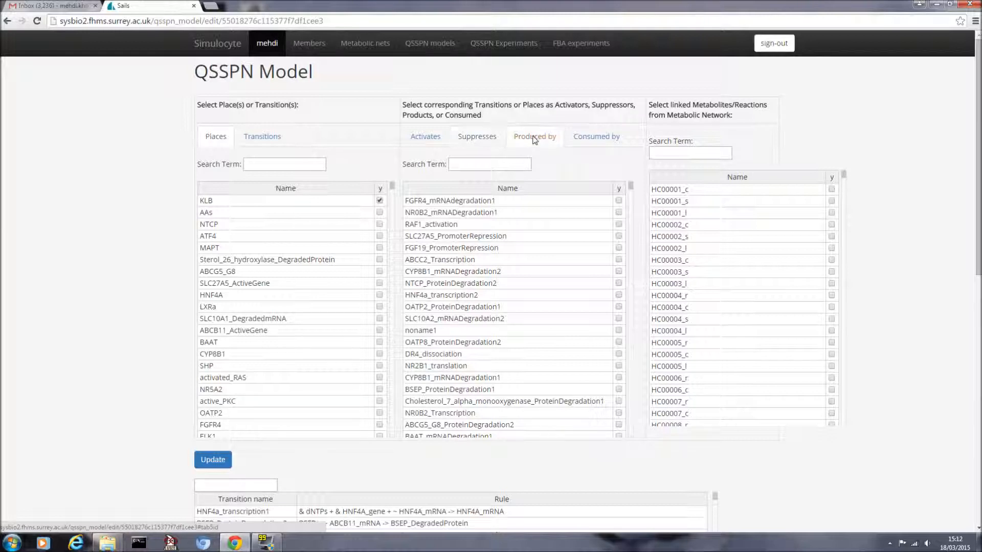
left_click(592, 142)
left_click(432, 141)
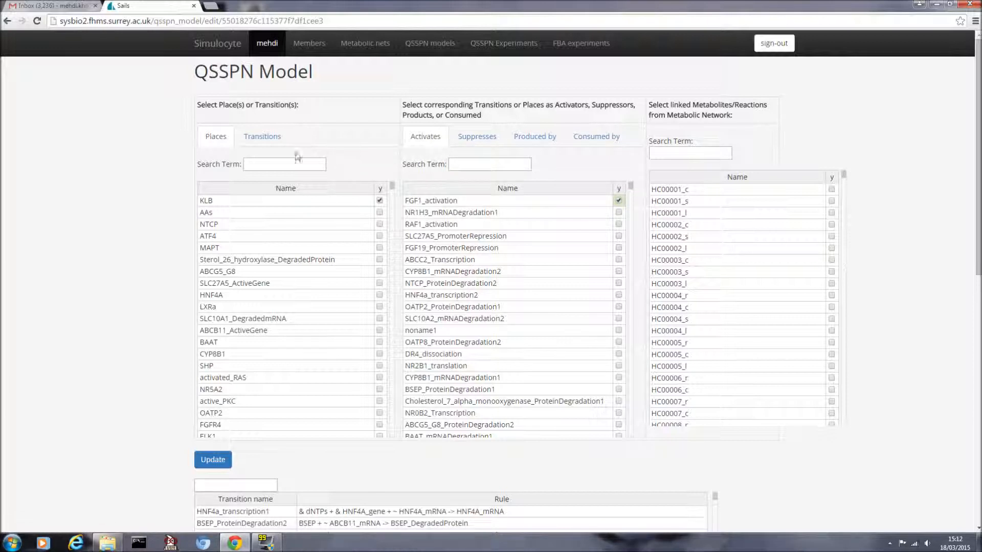
left_click(257, 146)
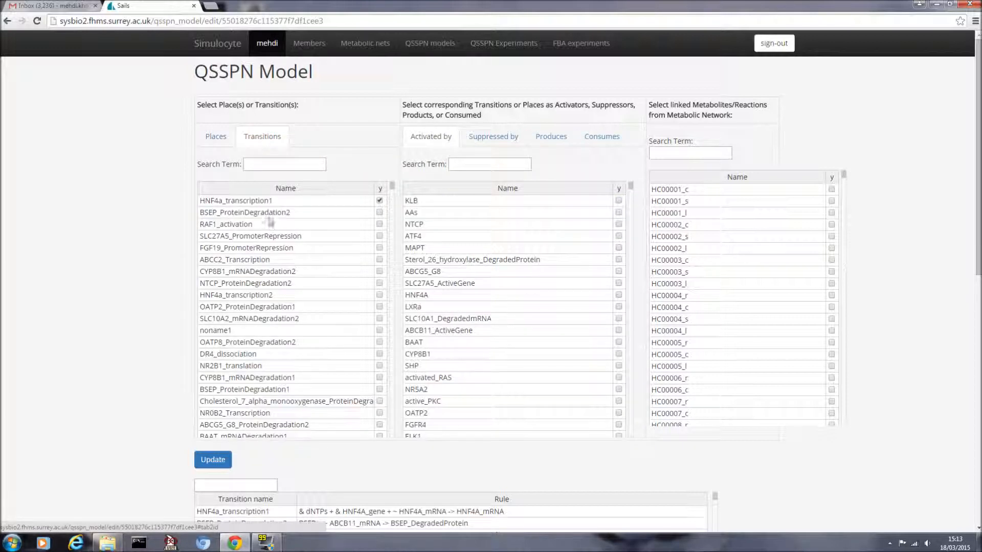
Step: Select HNF4a_transcription1, tick then untick ATF4 as an activator, and view its suppressors
left_click(297, 201)
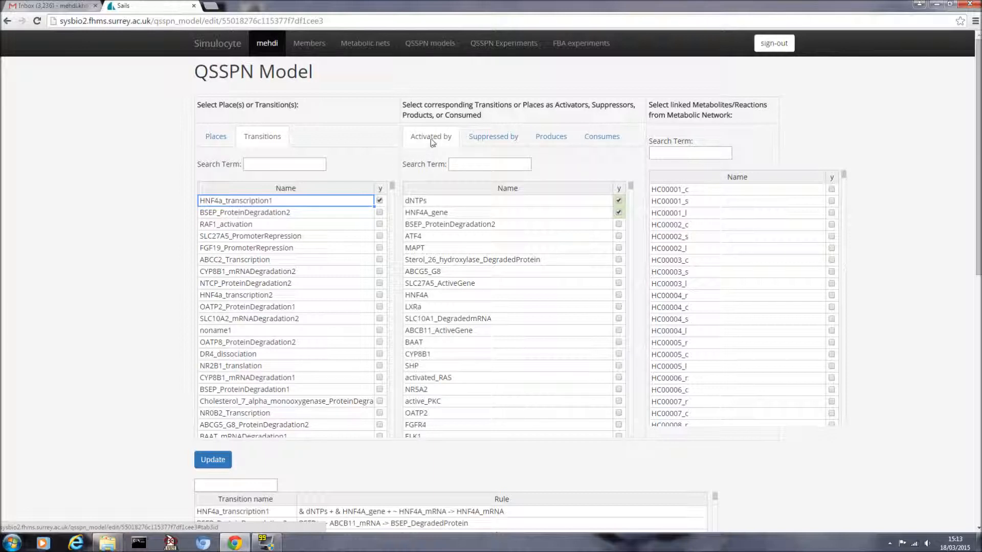
left_click(618, 236)
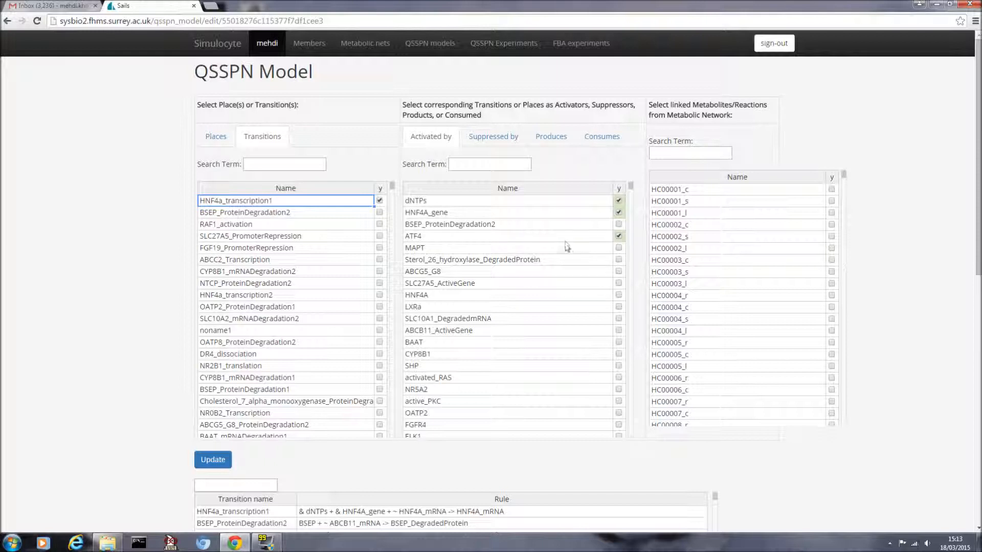
left_click(618, 236)
left_click(495, 140)
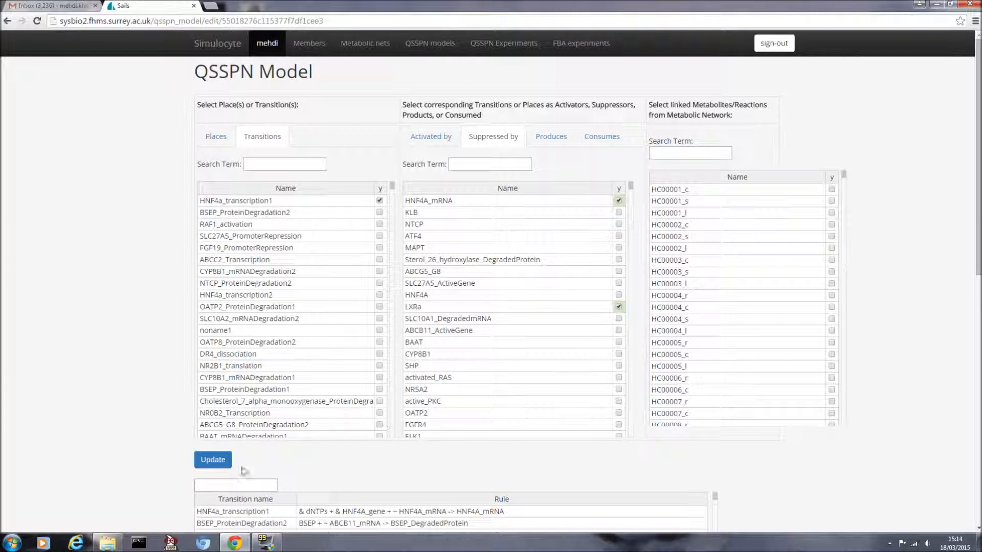
Step: Scroll down to check the rules table, then back up to HNF4a_transcription1's Suppressed by list
scroll(220, 458, "down", 2)
scroll(146, 452, "down", 6)
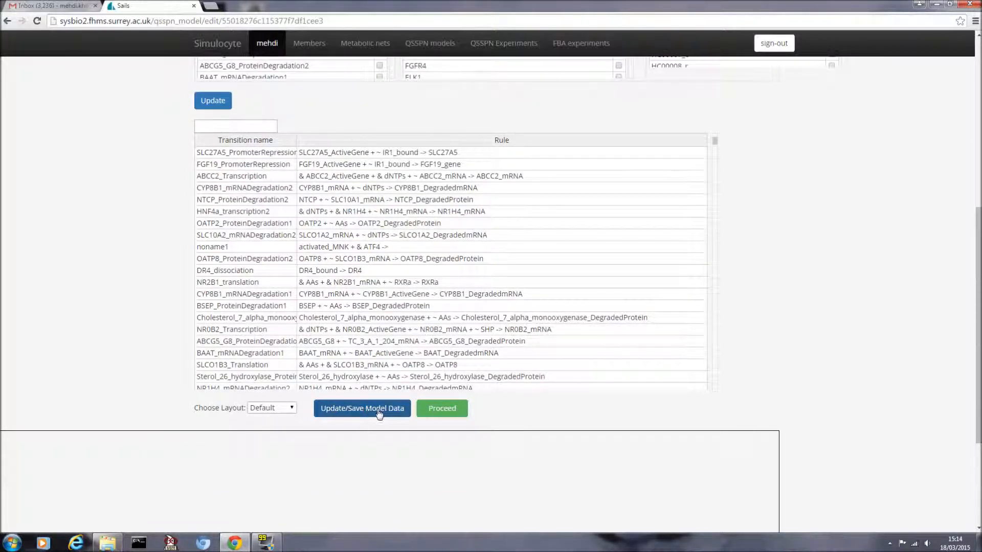
scroll(877, 360, "up", 5)
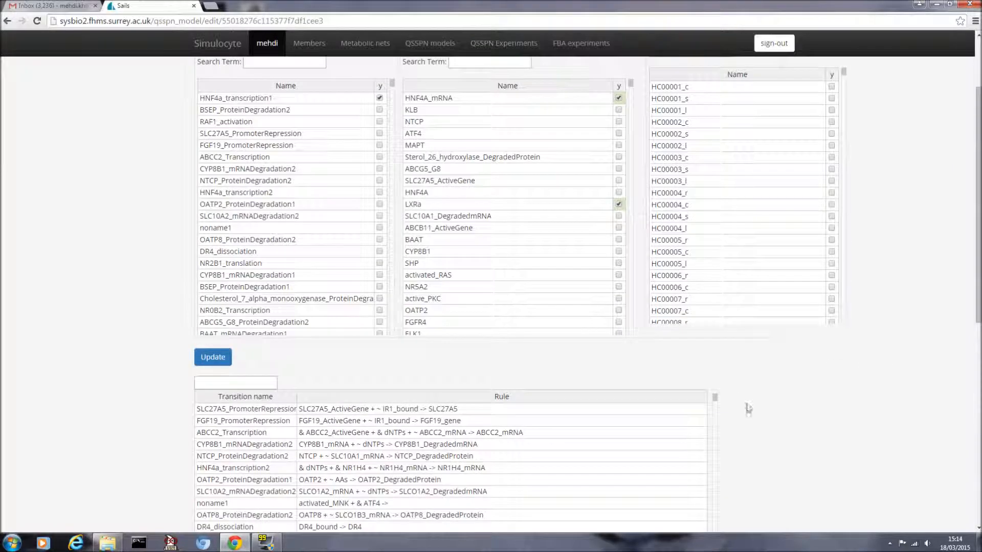
scroll(691, 407, "up", 1)
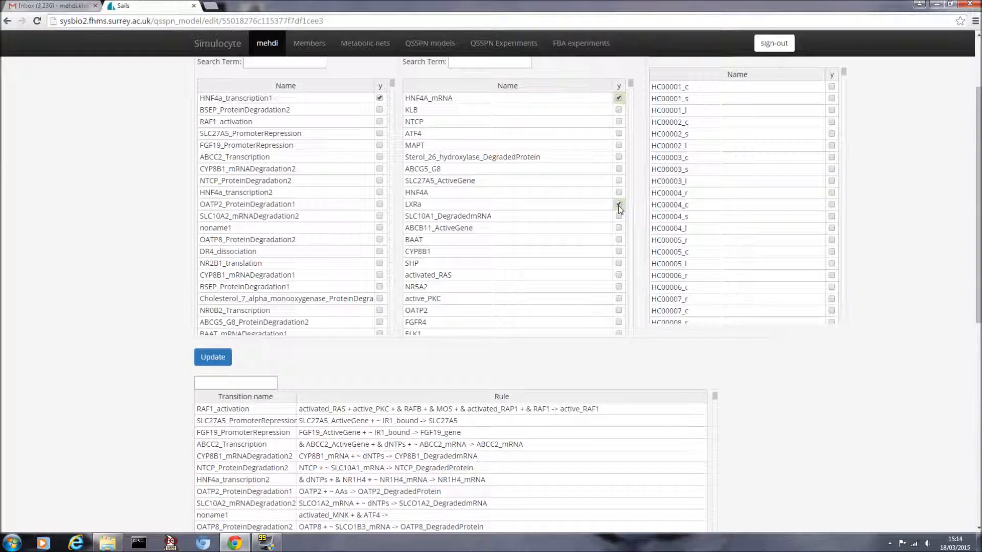
scroll(173, 227, "up", 2)
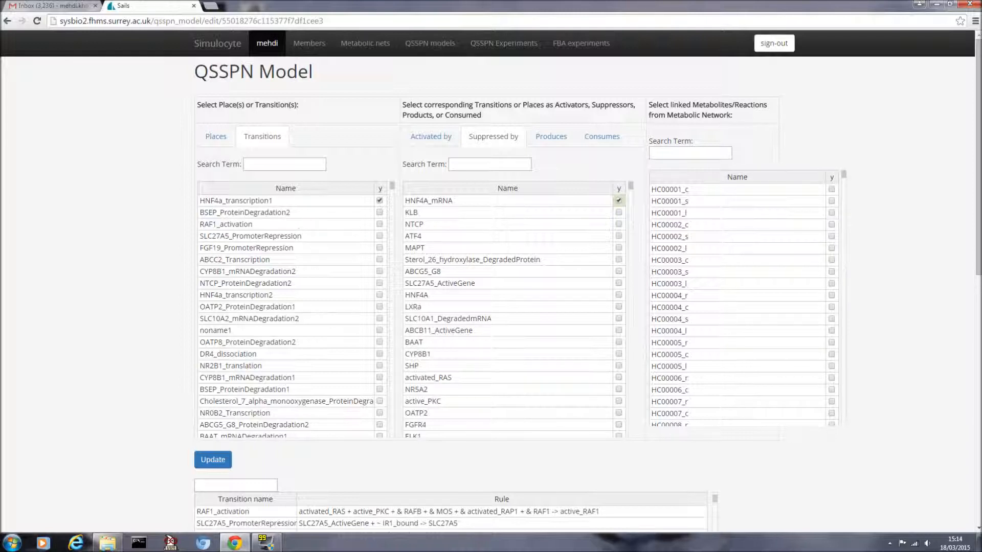
Step: List places and inspect the links of AAs, HNF4A, LXRa, ABCB11_ActiveGene, CYP8B1, activated_RAS and Cholate_s
left_click(215, 137)
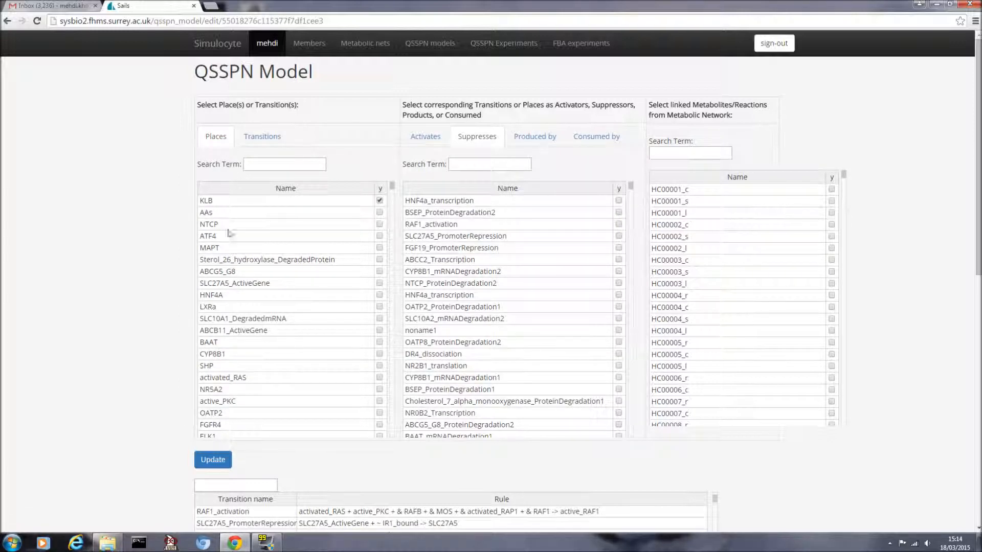
left_click(223, 213)
left_click(236, 296)
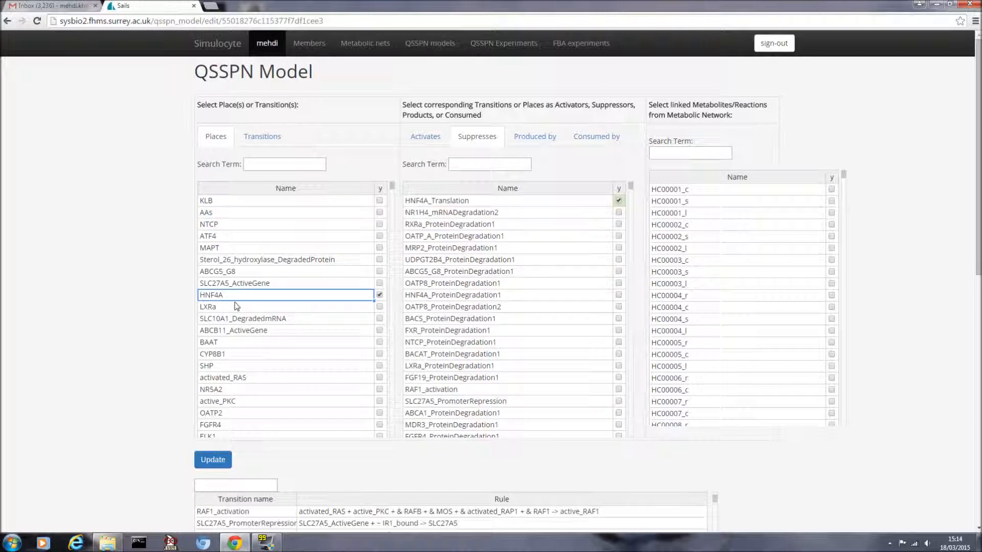
left_click(236, 307)
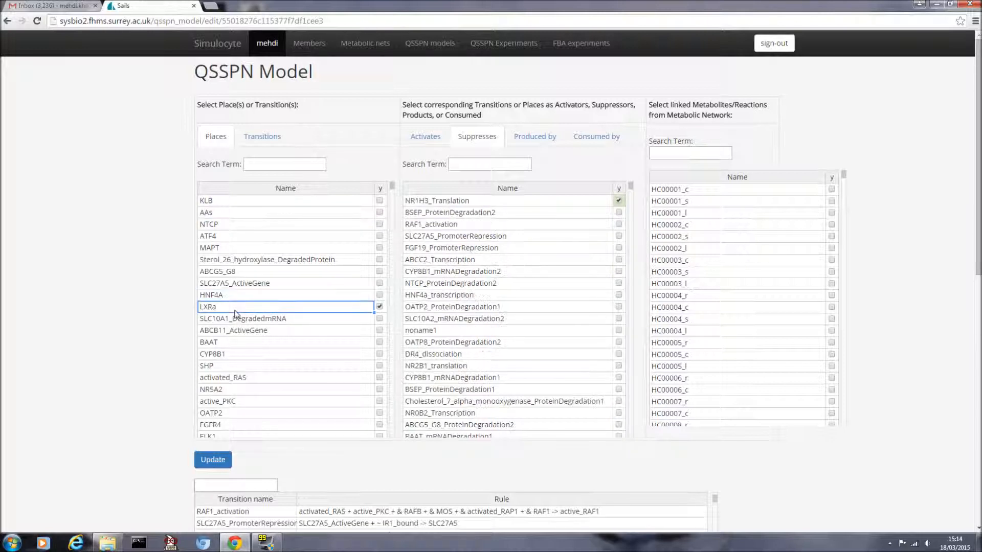
scroll(235, 314, "down", 1)
left_click(236, 309)
left_click(231, 330)
left_click(233, 353)
scroll(235, 358, "down", 5)
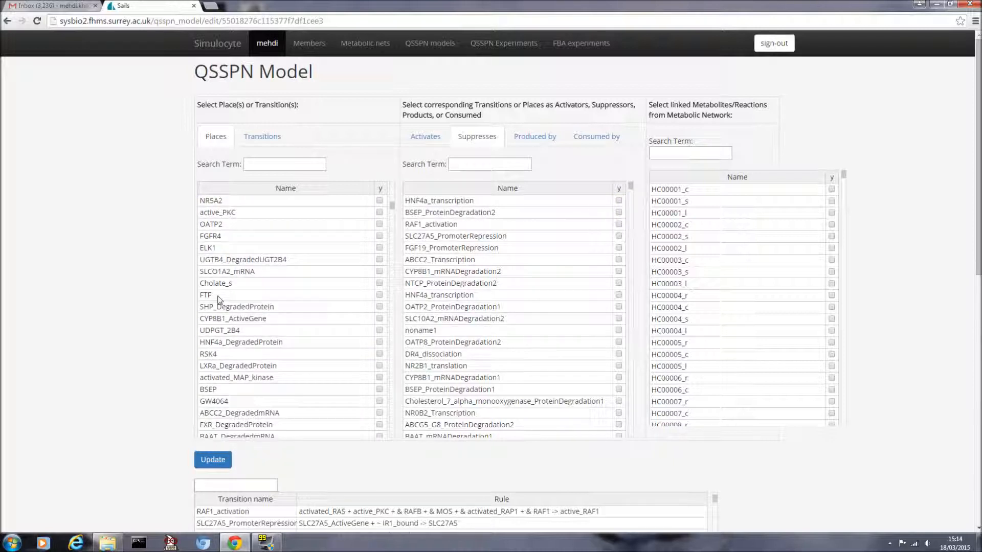
left_click(230, 284)
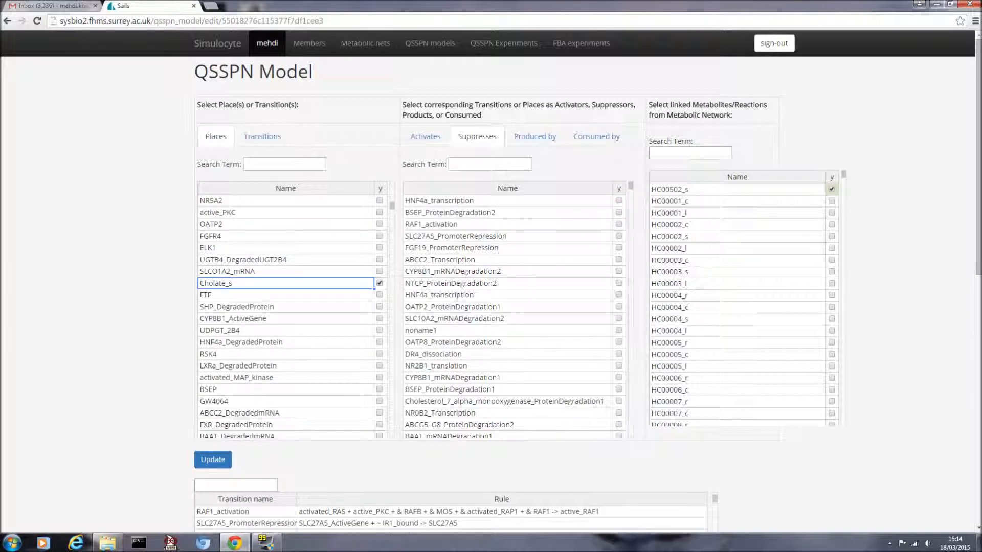
scroll(240, 363, "down", 1)
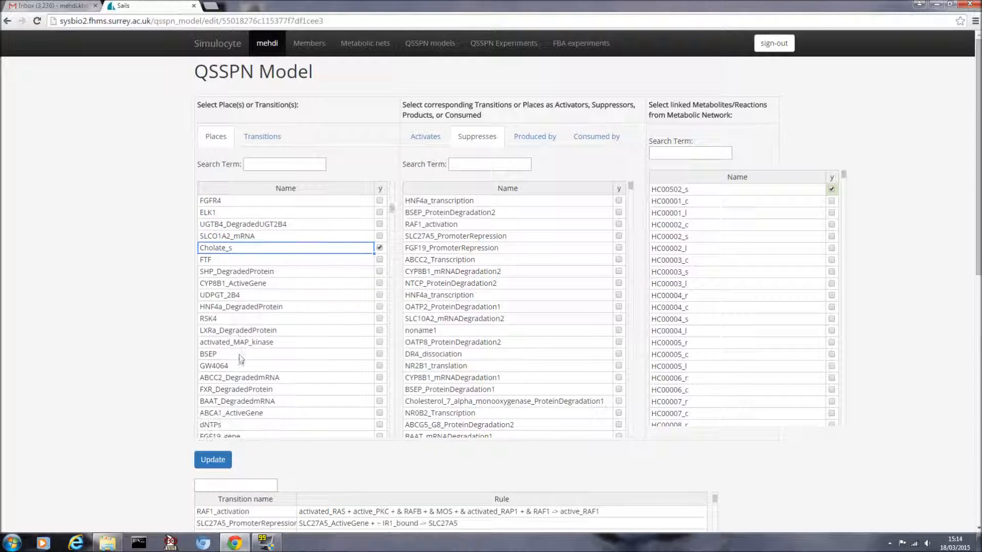
Step: Search places for 'chole' and compare the links of Cholesterol_b, Cholesterol_pool and Cholesterol_Sink
left_click(279, 164)
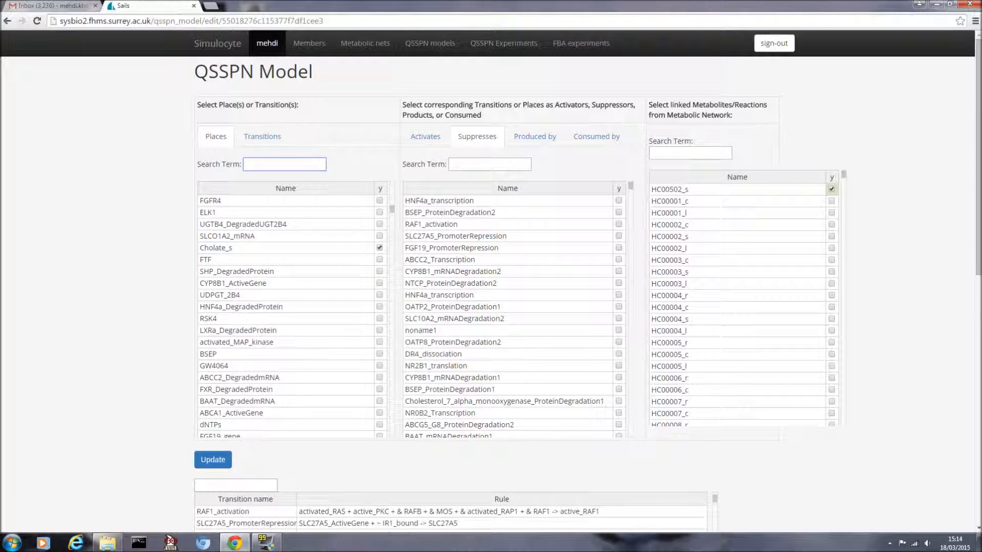
type("chole")
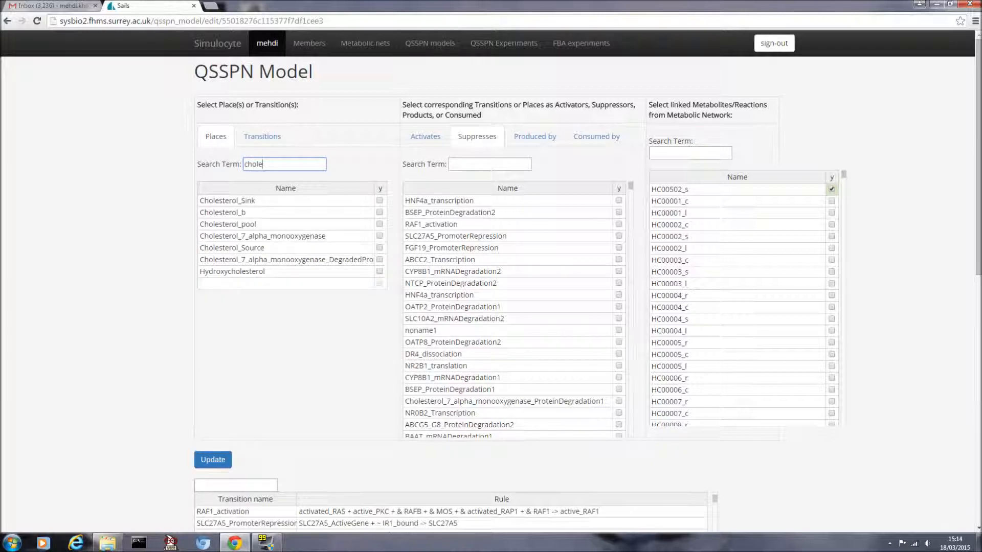
left_click(276, 212)
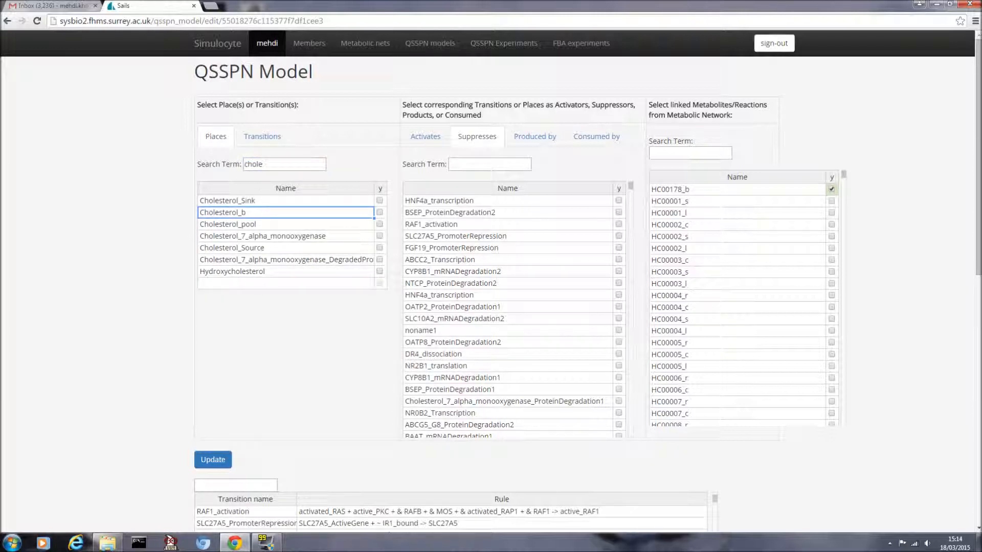
left_click(276, 224)
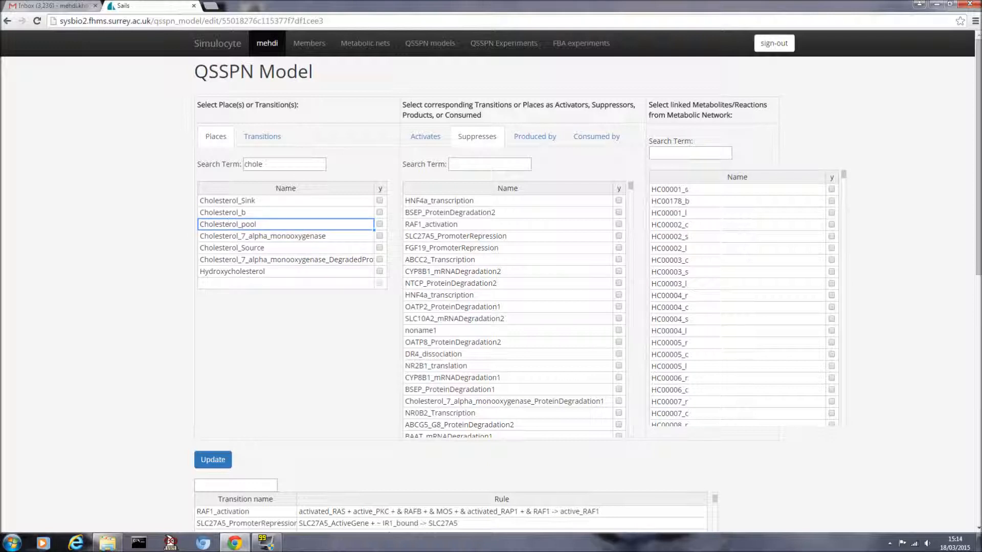
left_click(276, 212)
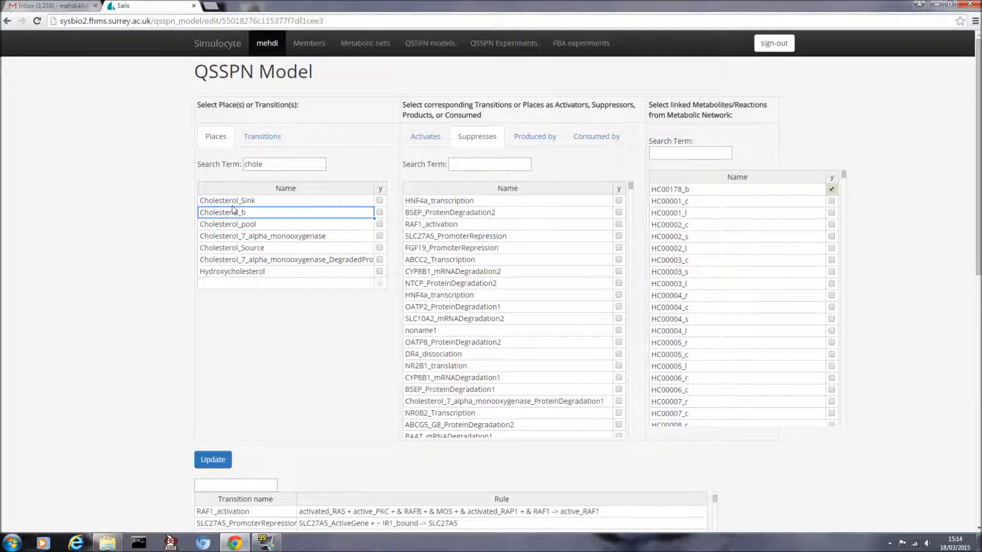
left_click(276, 200)
left_click(276, 212)
left_click(306, 165)
left_click(247, 216)
Step: Clear the search and show SLC27A5_ActiveGene's suppression link to SLC27A5_mRNADegradation1
left_click(267, 164)
key("BackSpace")
key("BackSpace")
key("BackSpace")
key("BackSpace")
key("BackSpace")
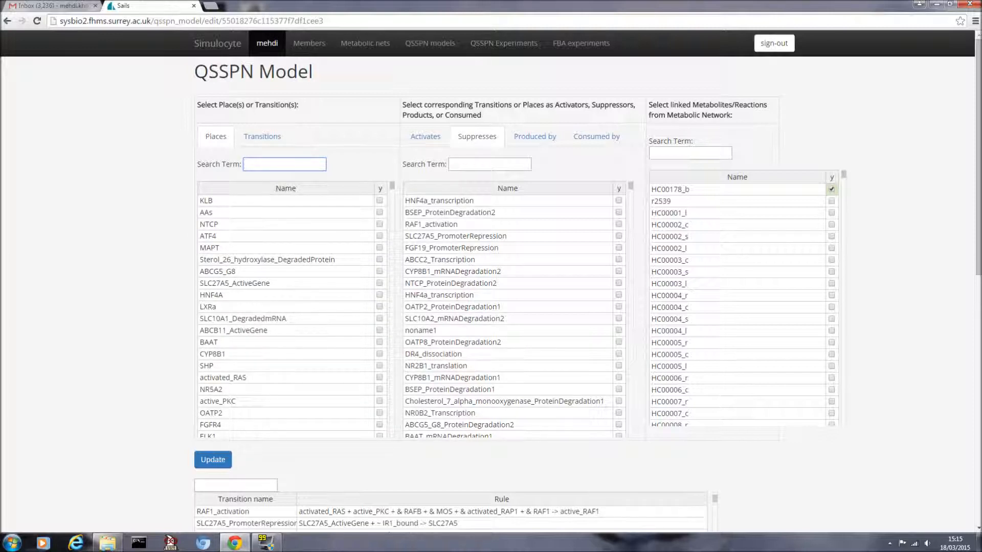
left_click(245, 283)
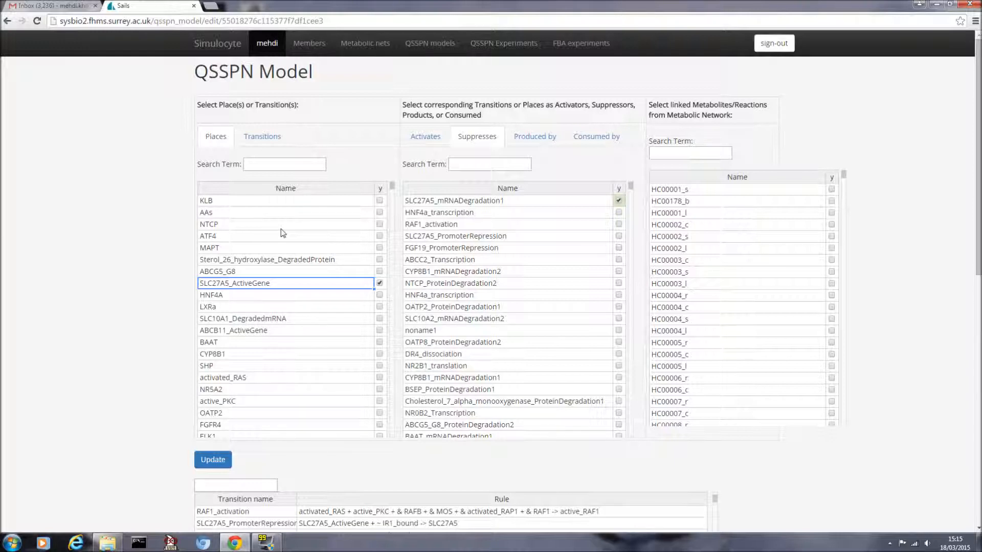
Step: Tick places KLB, AAs, NTCP, ATF4, MAPT and Sterol_26_hydroxylase_DegradedProtein
left_click(292, 205)
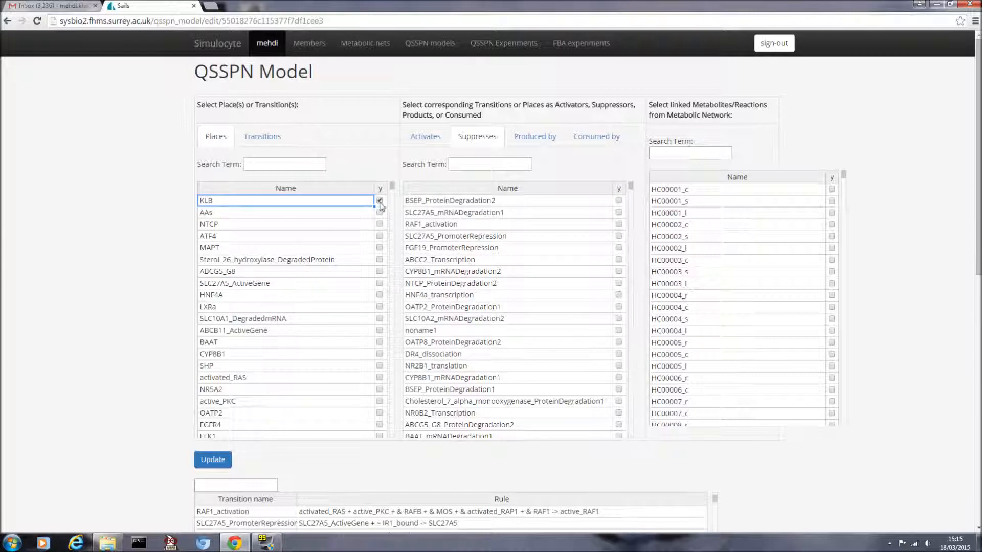
scroll(347, 252, "down", 1)
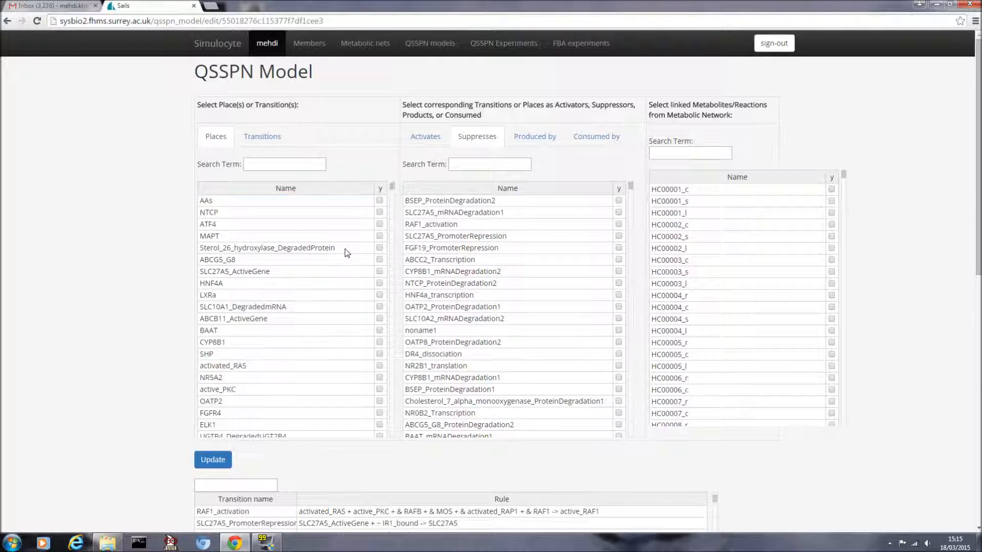
scroll(346, 250, "up", 1)
left_click(380, 212)
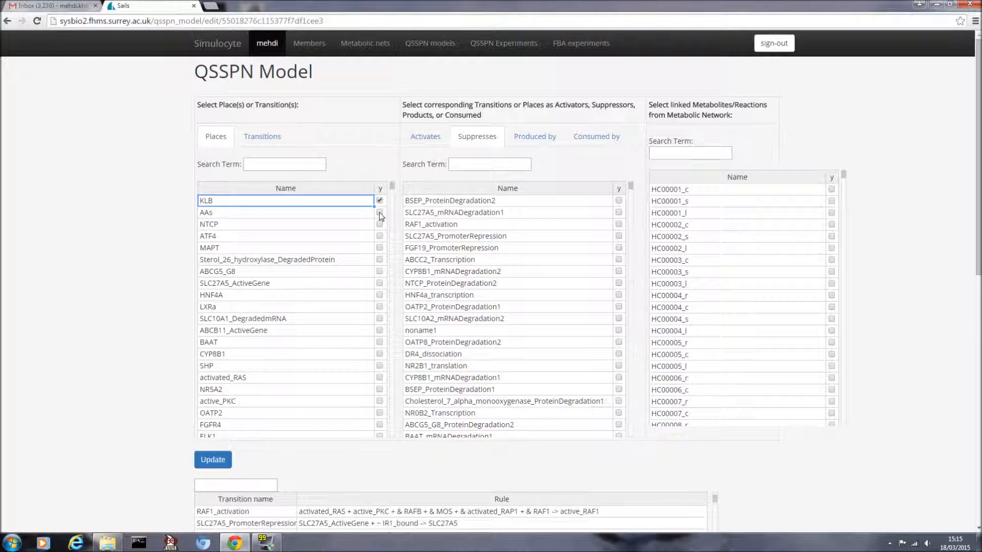
left_click(380, 224)
left_click(379, 235)
left_click(380, 248)
left_click(379, 259)
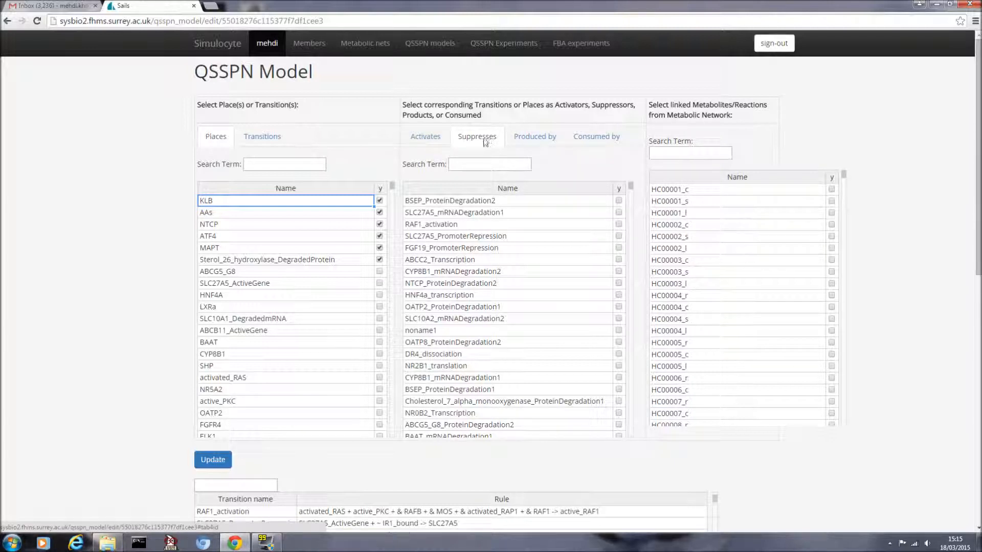
Step: Mark NR1H4_mRNADegradation2 as suppressed in the Suppresses list
scroll(541, 388, "down", 3)
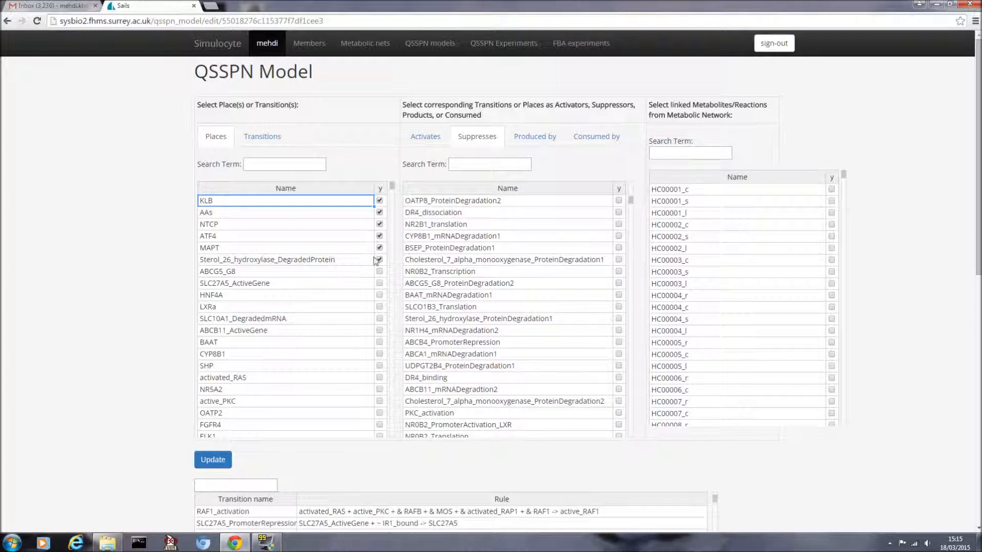
left_click(619, 330)
scroll(530, 310, "up", 1)
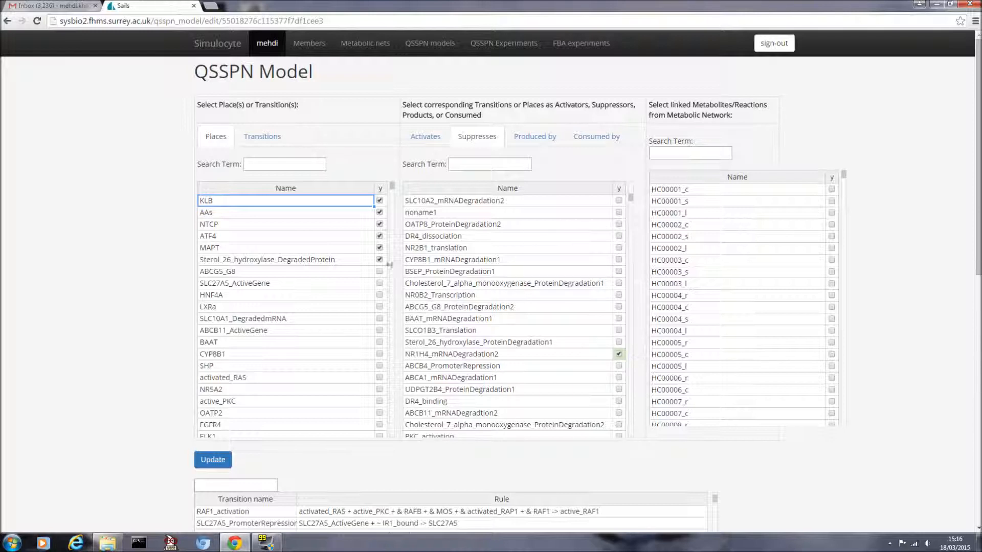
Step: List the transitions with the middle panel showing the places each transition consumes
left_click(262, 138)
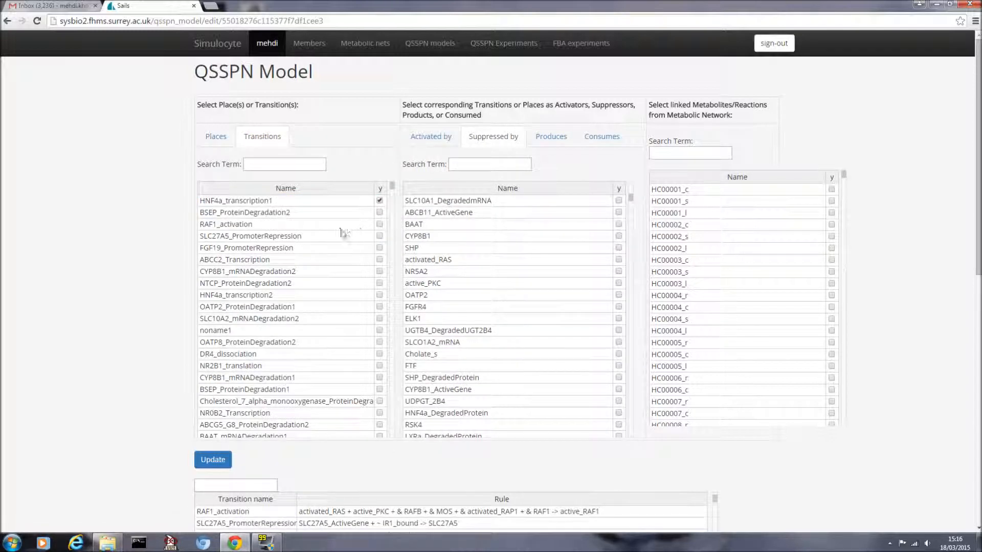
scroll(307, 269, "down", 1)
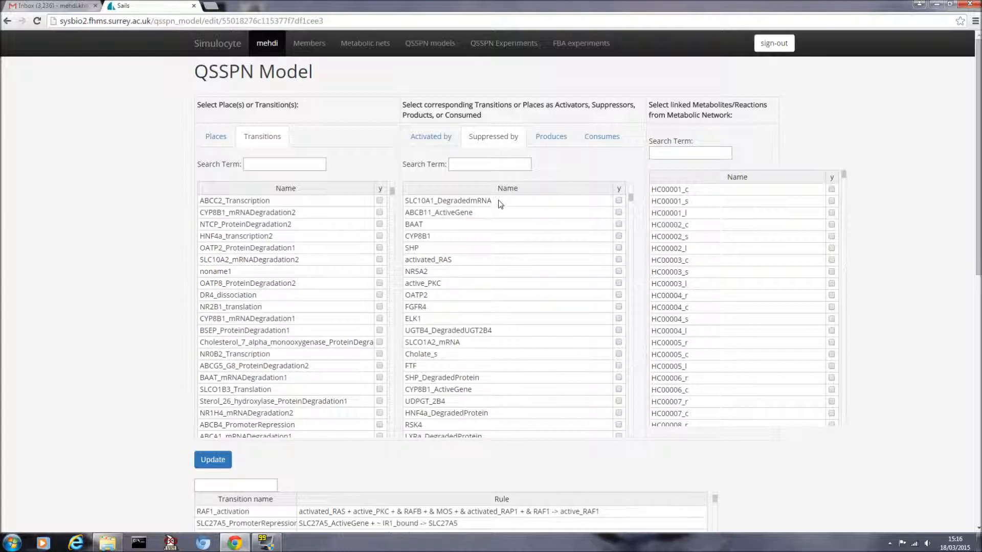
left_click(605, 141)
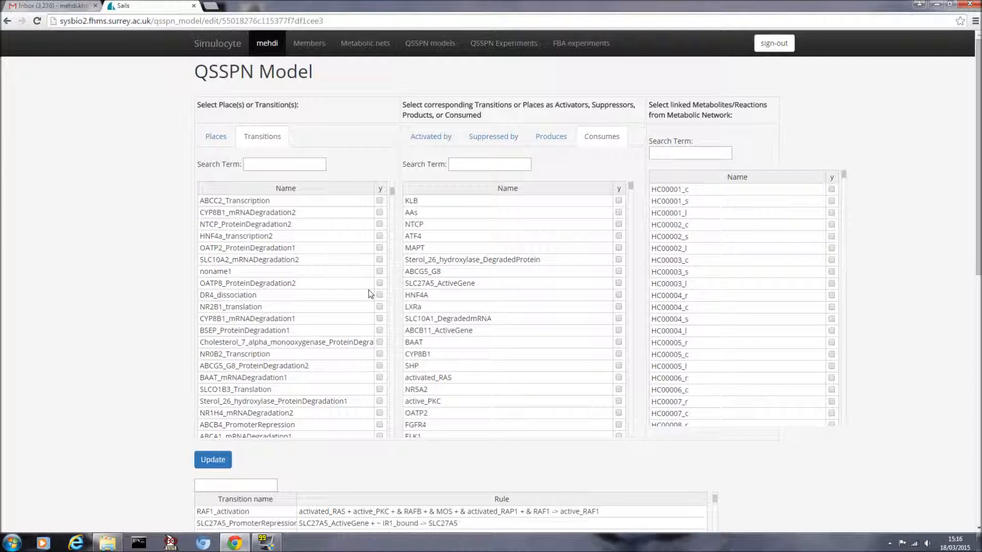
Step: Add MAPT as a consumed place of ABCG5_G8_ProteinDegradation2 and update the model rules
scroll(371, 293, "down", 1)
scroll(369, 291, "up", 1)
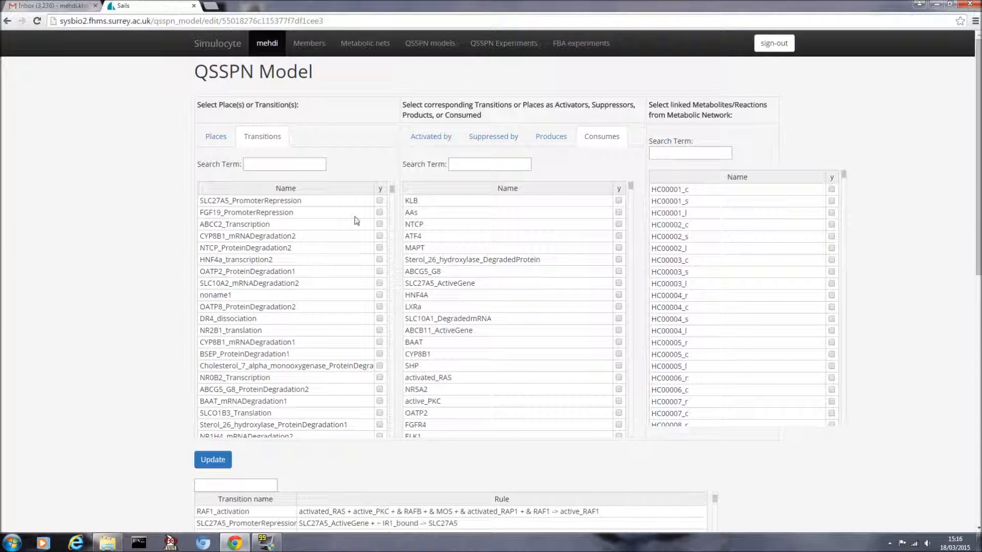
scroll(287, 279, "down", 1)
left_click(289, 330)
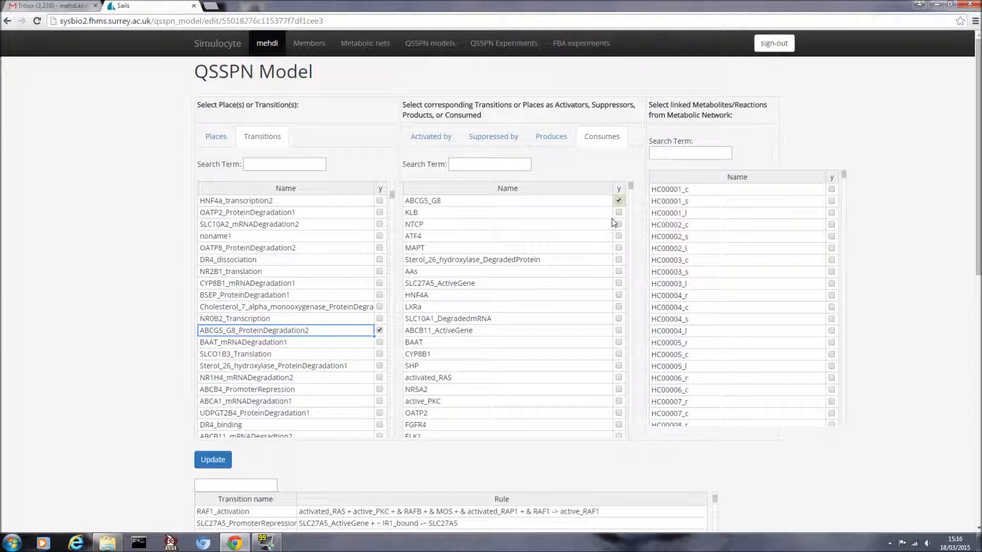
left_click(619, 247)
scroll(114, 425, "down", 3)
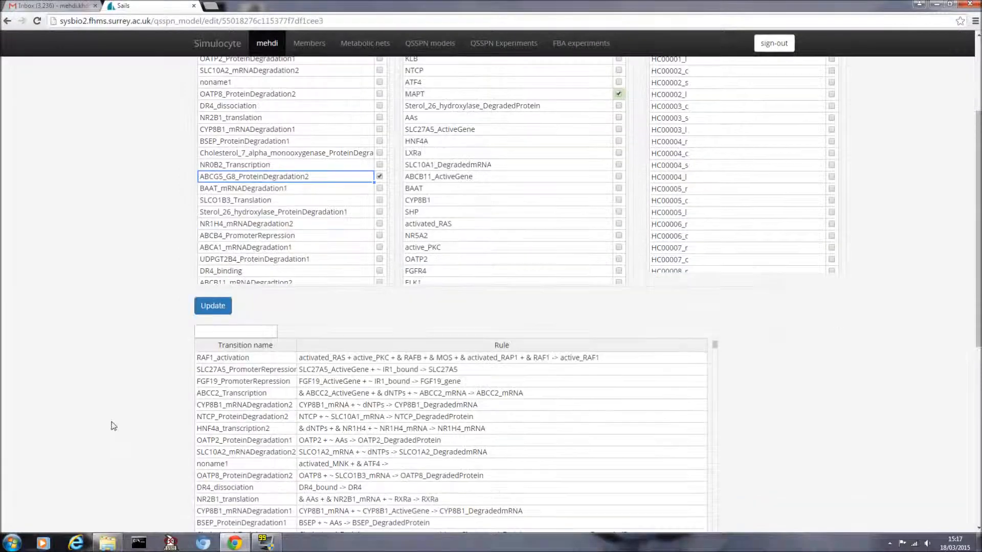
left_click(208, 308)
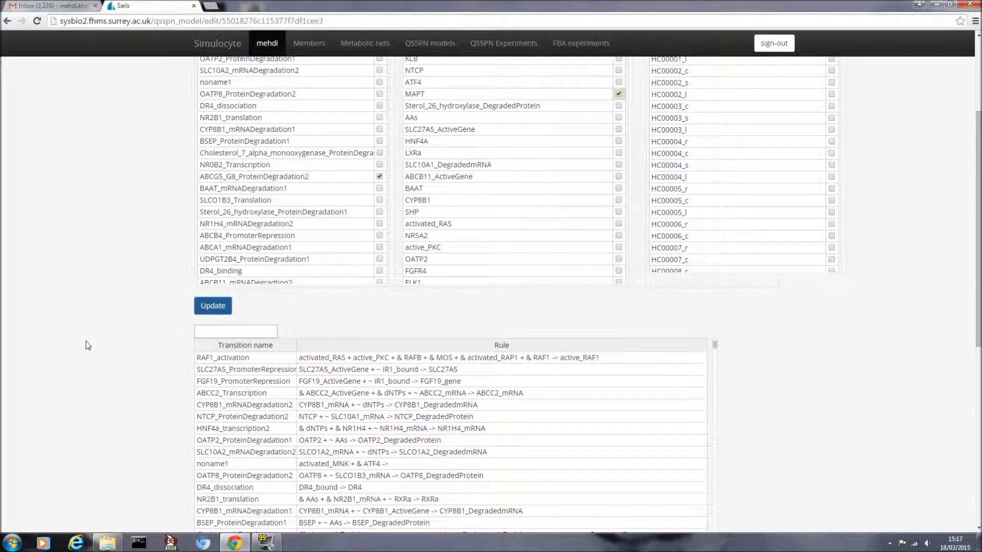
Step: Preview RAF1_activation and several following transitions together in the graph
scroll(87, 346, "down", 4)
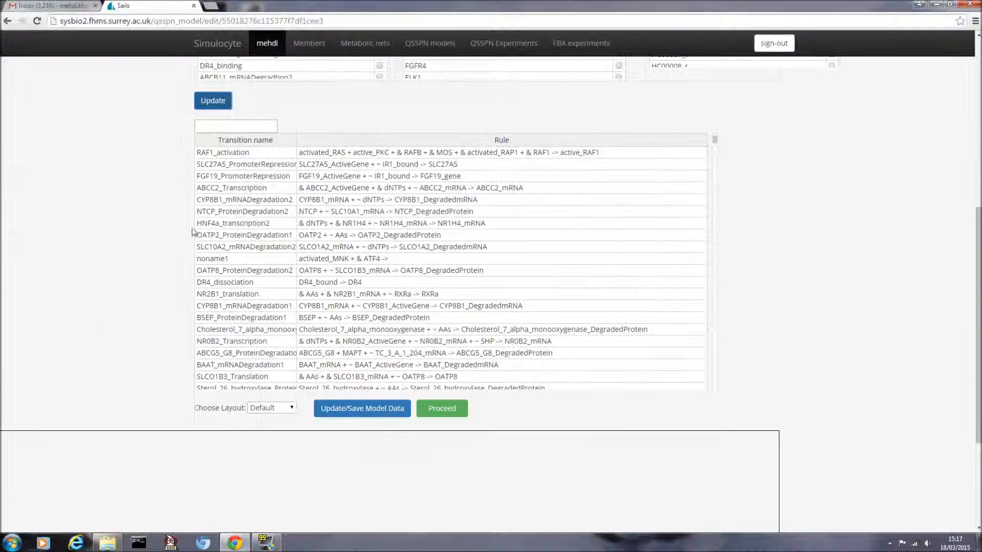
left_click(283, 153)
key("Down")
left_click_drag(280, 154, 277, 249)
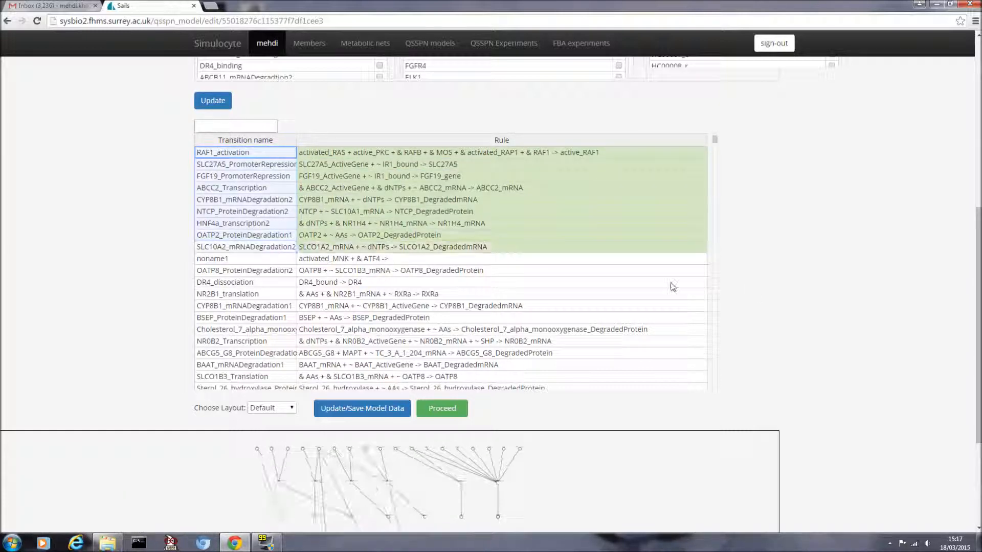
scroll(841, 287, "down", 2)
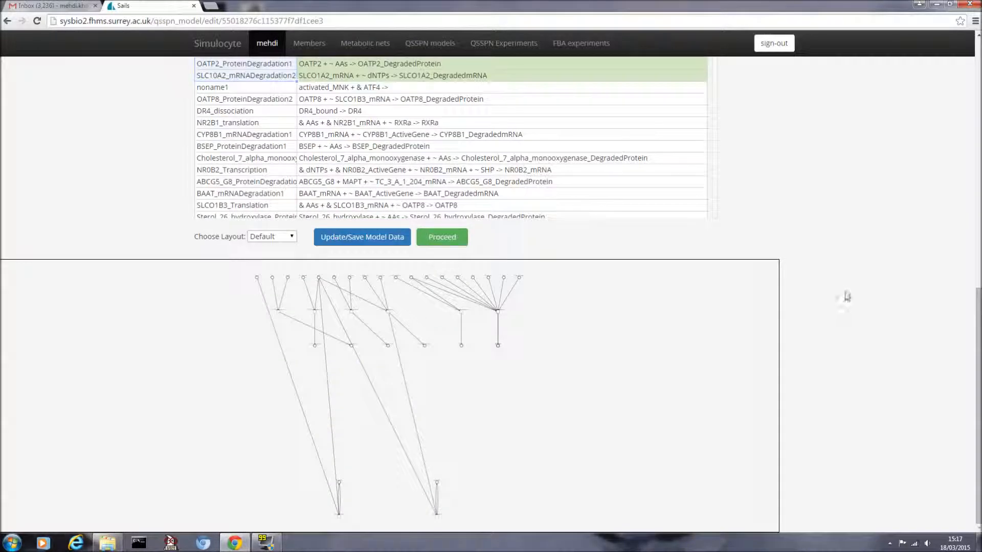
scroll(839, 306, "up", 4)
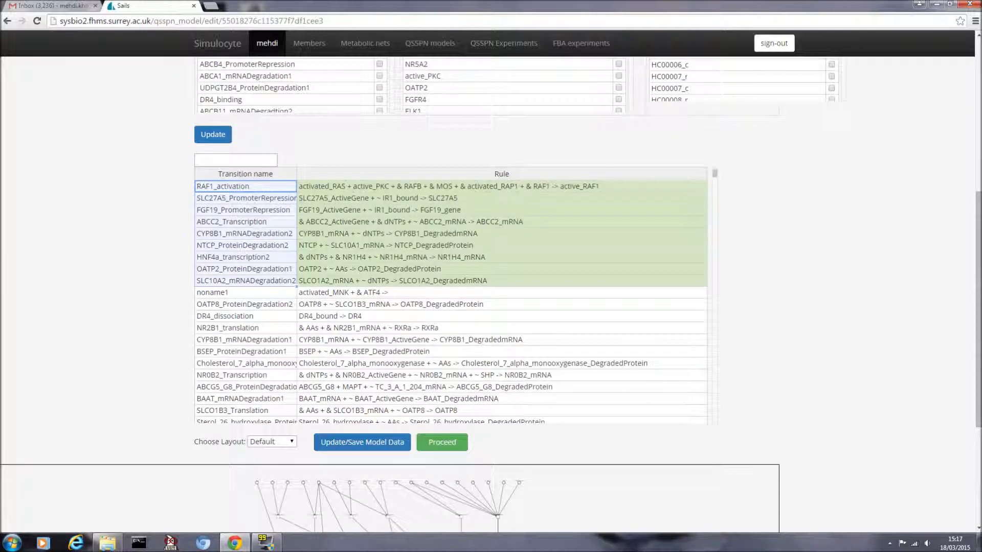
Step: Preview single transitions, ending on CYP8B1_mRNADegradation1 linking CYP8B1_mRNA and CYP8B1_ActiveGene
left_click(255, 210)
left_click(256, 186)
scroll(489, 364, "down", 1)
left_click(265, 304)
left_click(266, 293)
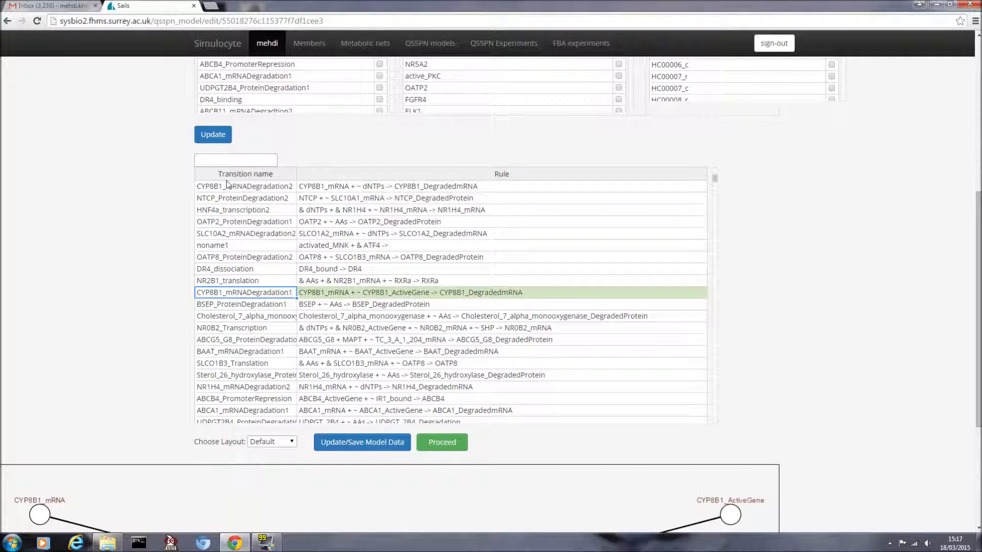
left_click(236, 160)
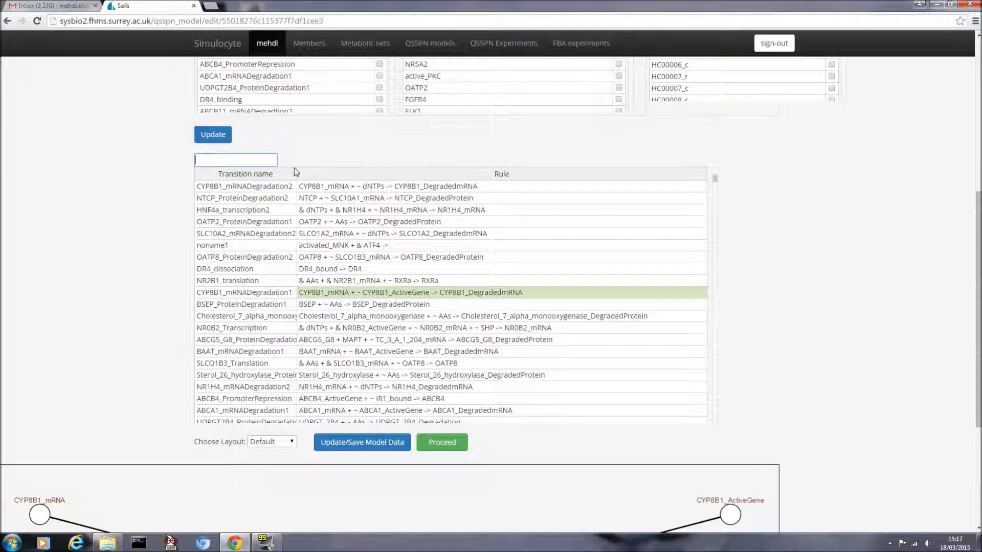
Step: Filter the transition table by 'degradation' and view the whole network in the Default layout
type("degrad")
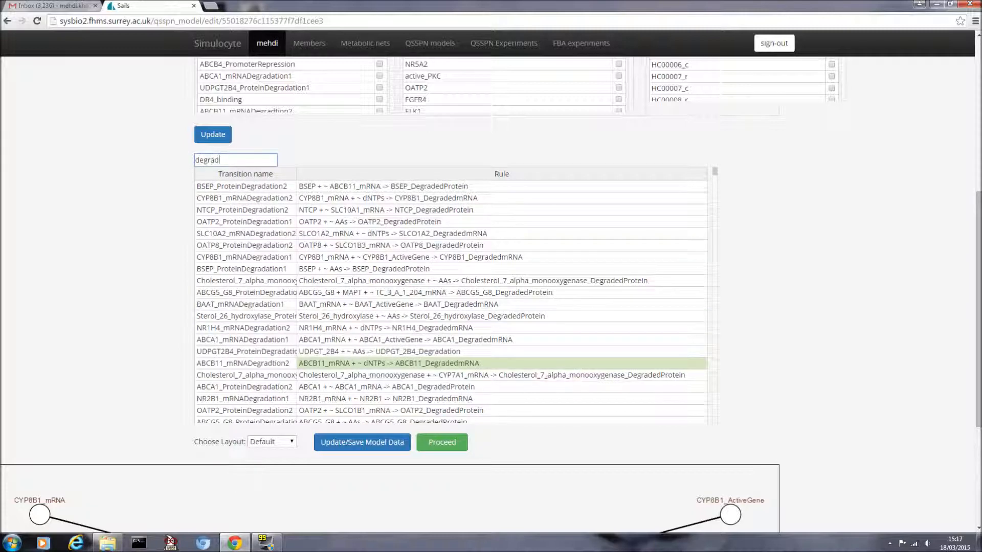
type("ation")
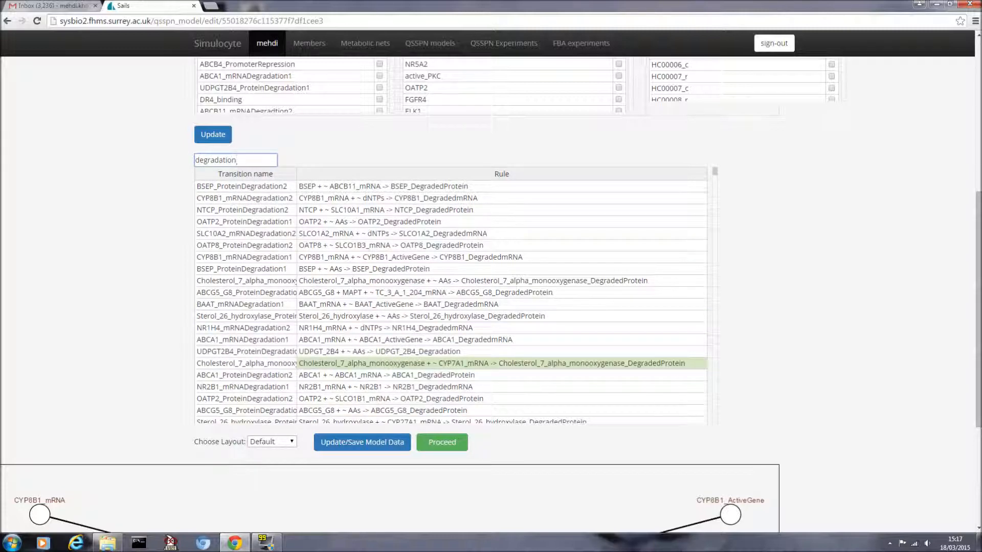
left_click(245, 186)
scroll(354, 245, "down", 5)
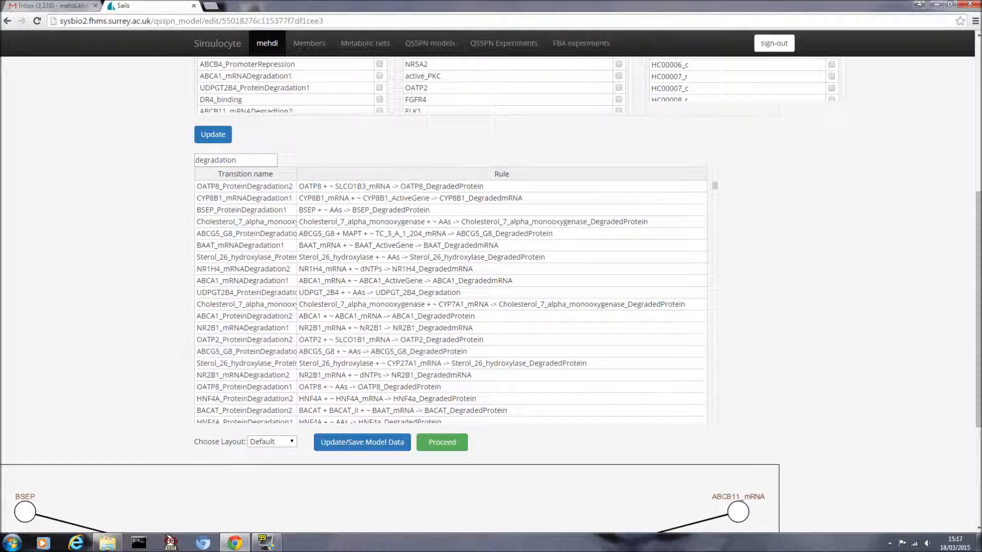
left_click_drag(715, 235, 718, 421)
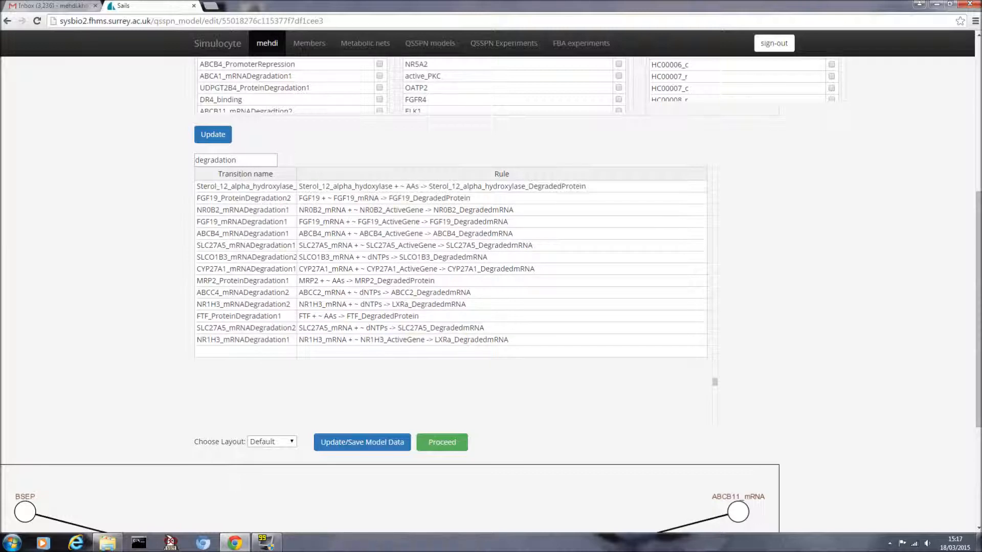
left_click_drag(977, 330, 978, 419)
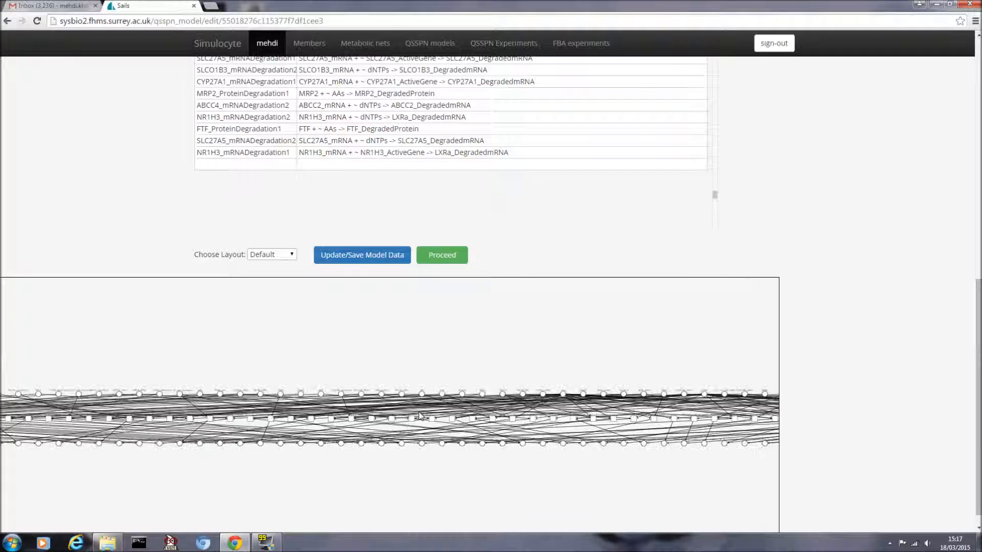
Step: Switch the network graph to the Concentric layout and zoom in and out to inspect it
left_click(283, 259)
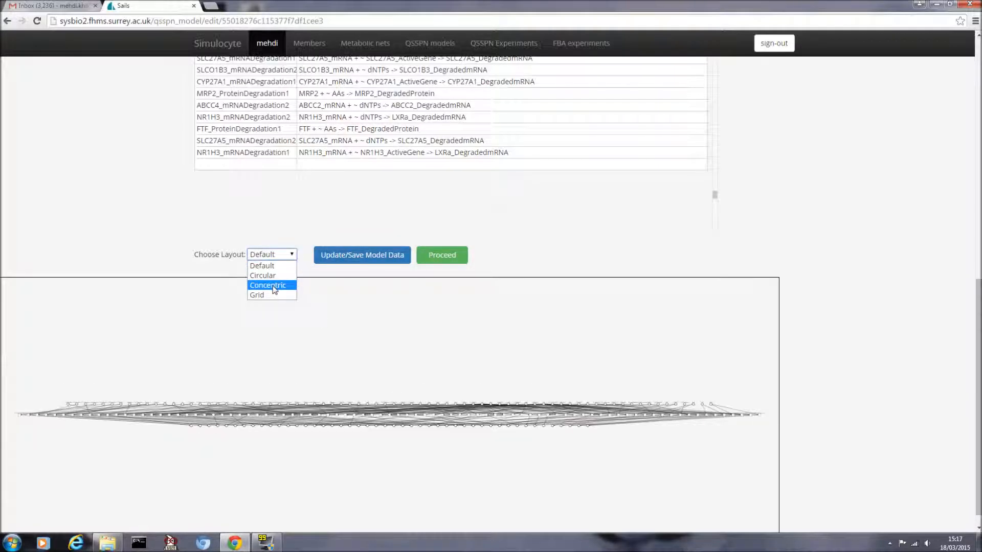
left_click(275, 286)
scroll(461, 368, "up", 5)
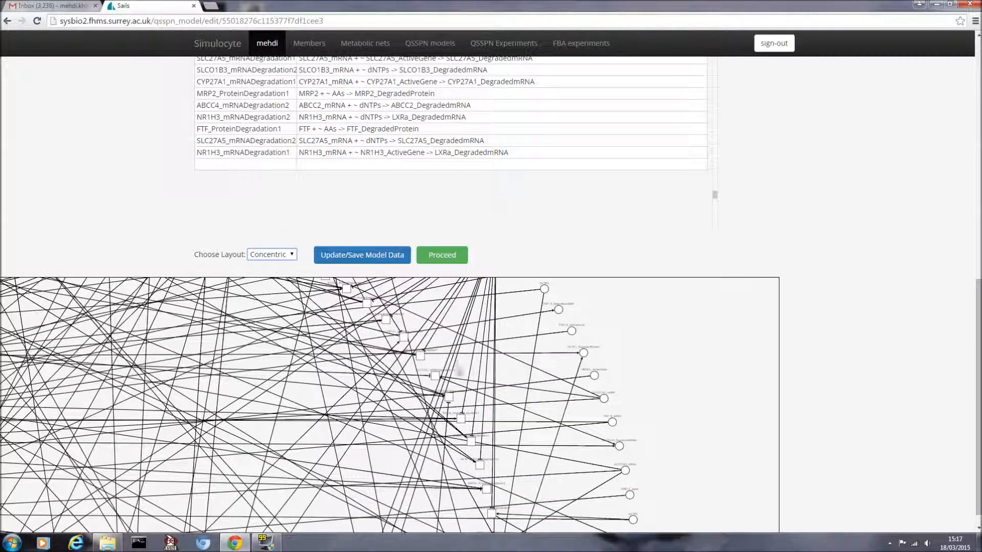
scroll(460, 365, "up", 3)
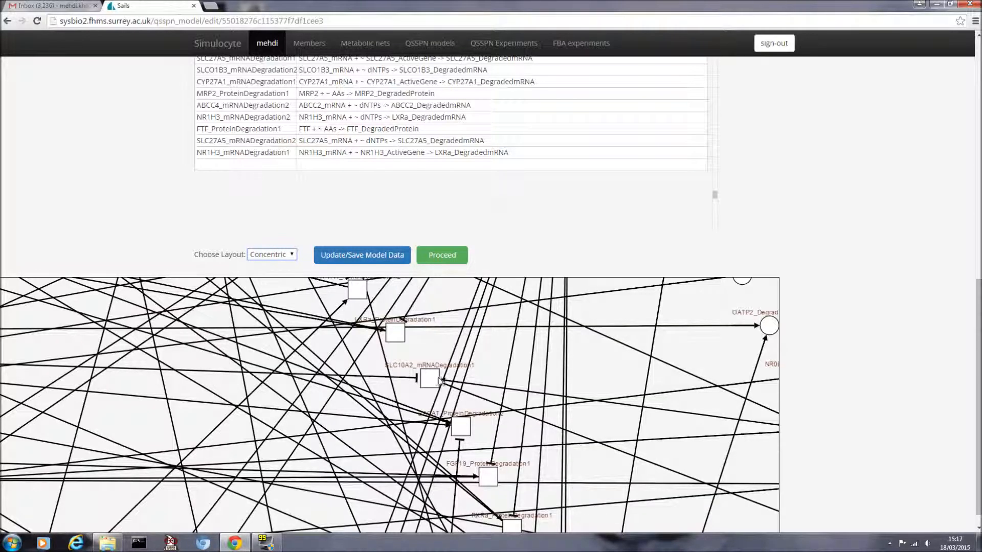
scroll(442, 381, "down", 5)
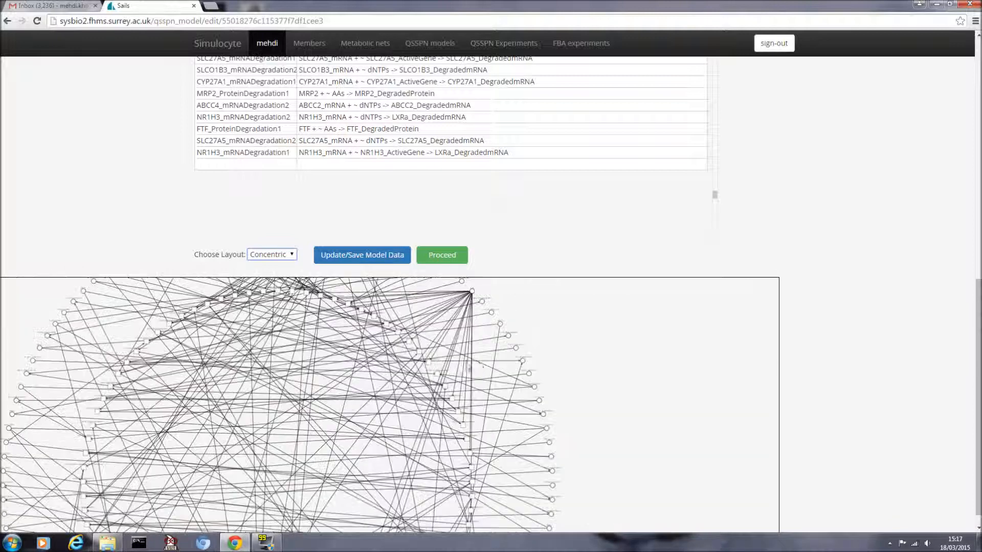
scroll(478, 362, "down", 3)
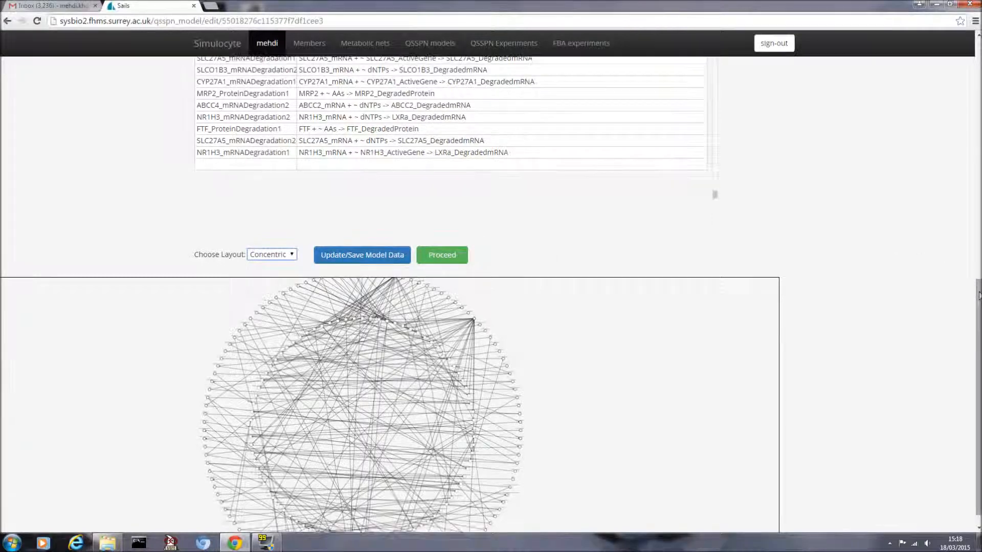
scroll(979, 295, "up", 2)
left_click_drag(978, 284, 977, 67)
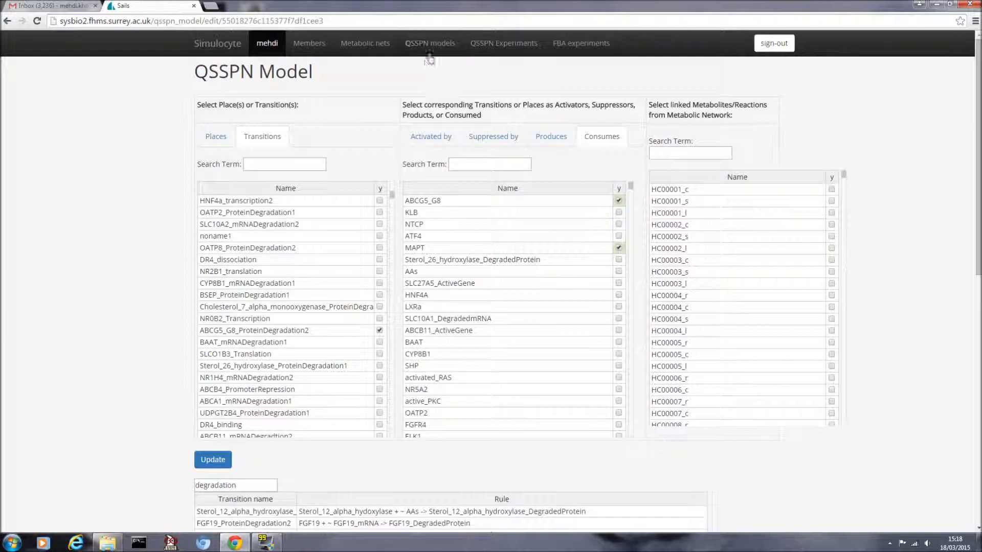
Step: Return to the QSSPN models list showing old-hepatocyte-test1, macrophage-test-1 and hepatocyte2
left_click(429, 43)
left_click_drag(391, 199, 397, 433)
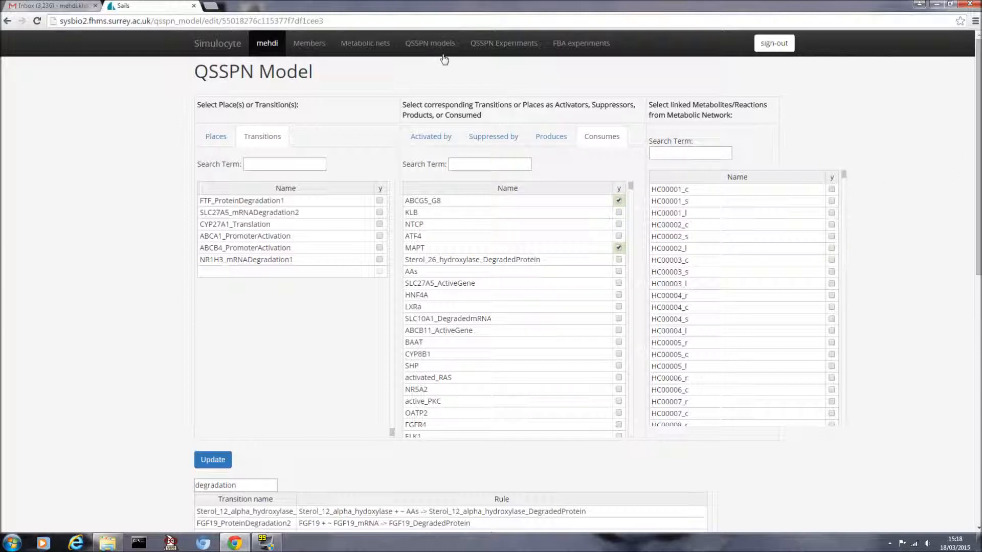
left_click(426, 46)
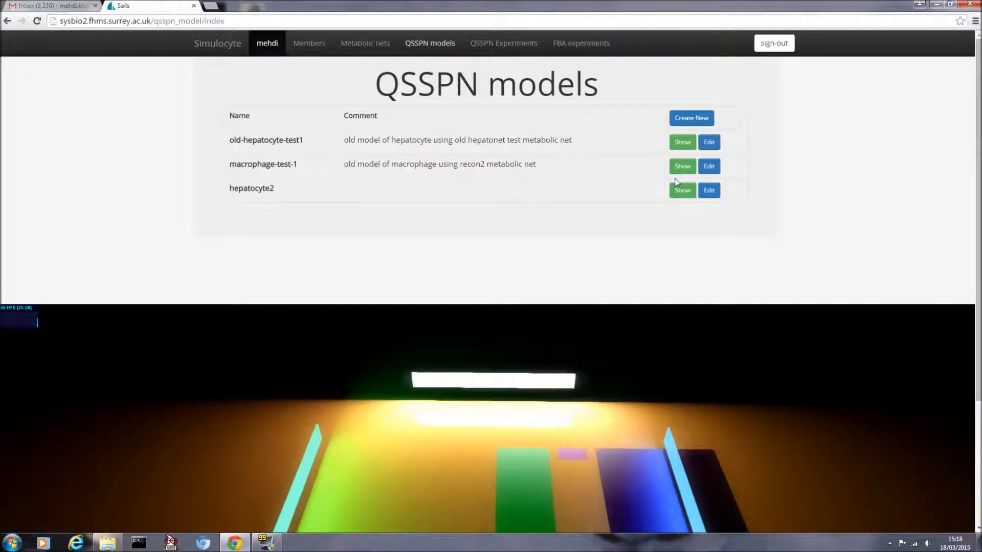
Step: Open the old-hepatocyte-test1 model page and start adding a new layout for it
left_click(680, 146)
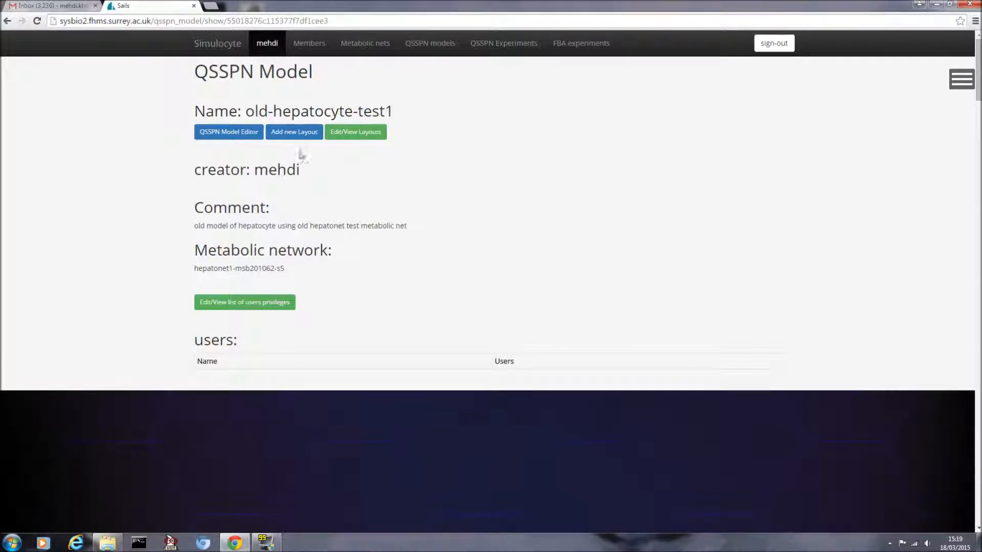
left_click(296, 134)
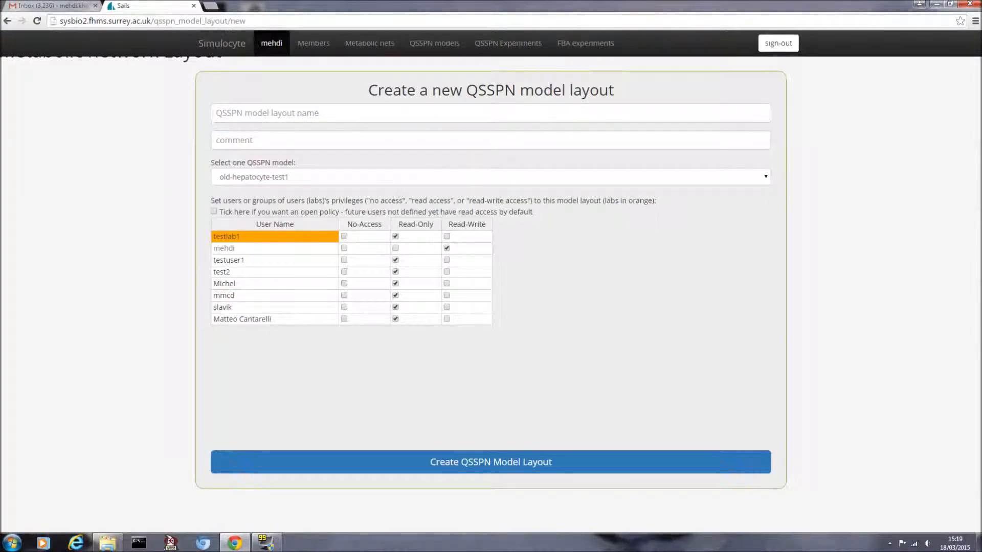
Step: Create layout 'hep-model-layout-video1' for old-hepatocyte-test1 with an open read policy
left_click(213, 212)
left_click(267, 113)
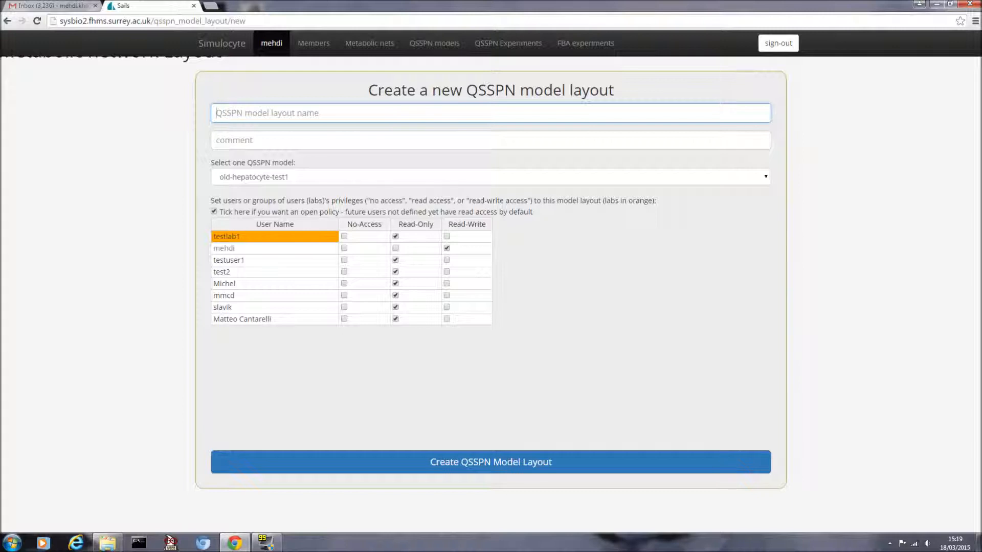
type("hep-la")
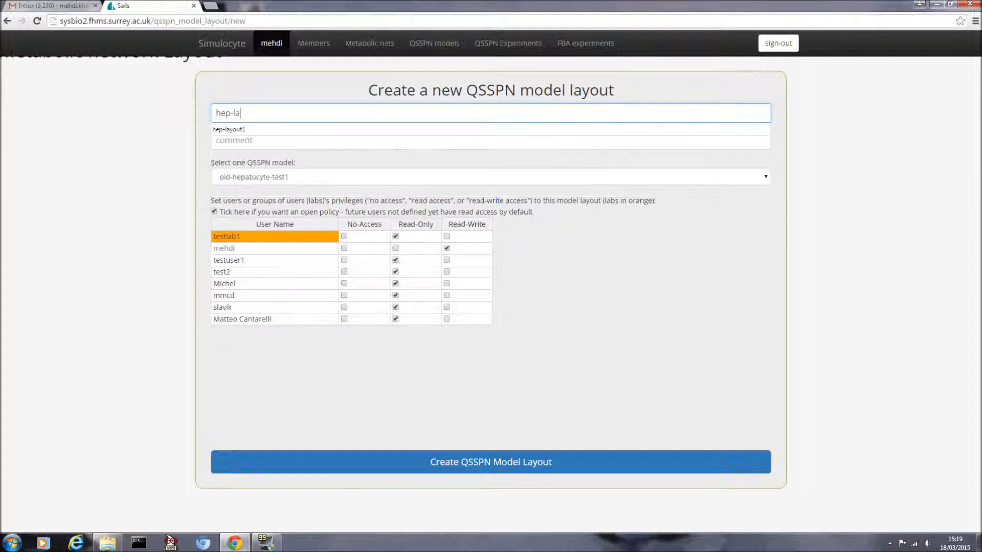
type("yout")
left_click(230, 113)
type("-model-layout")
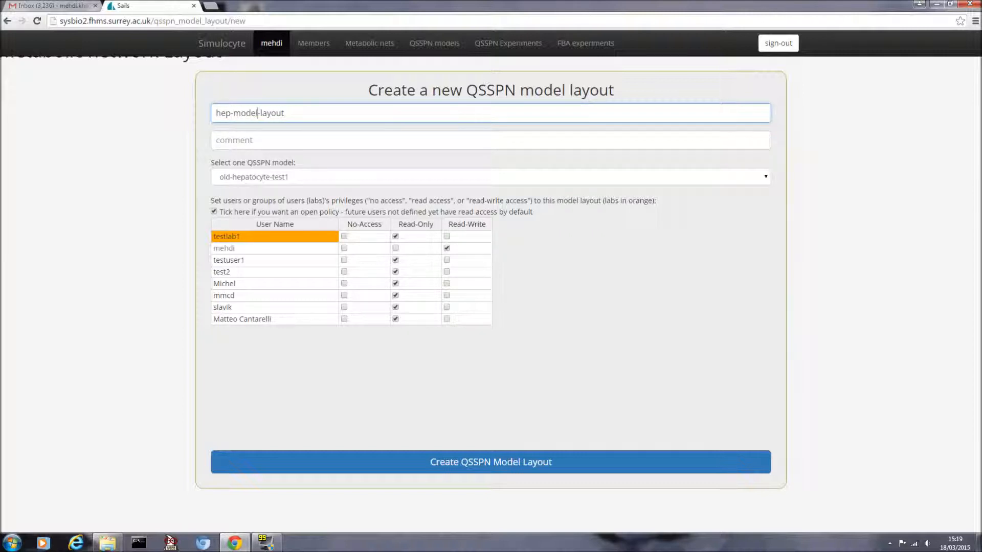
type("-video1")
left_click(265, 179)
left_click(266, 180)
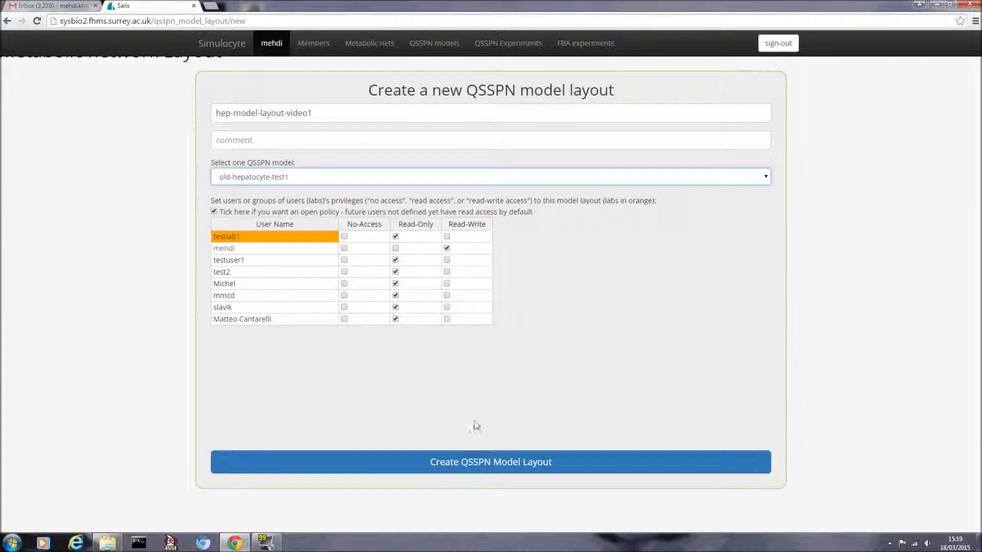
left_click(473, 462)
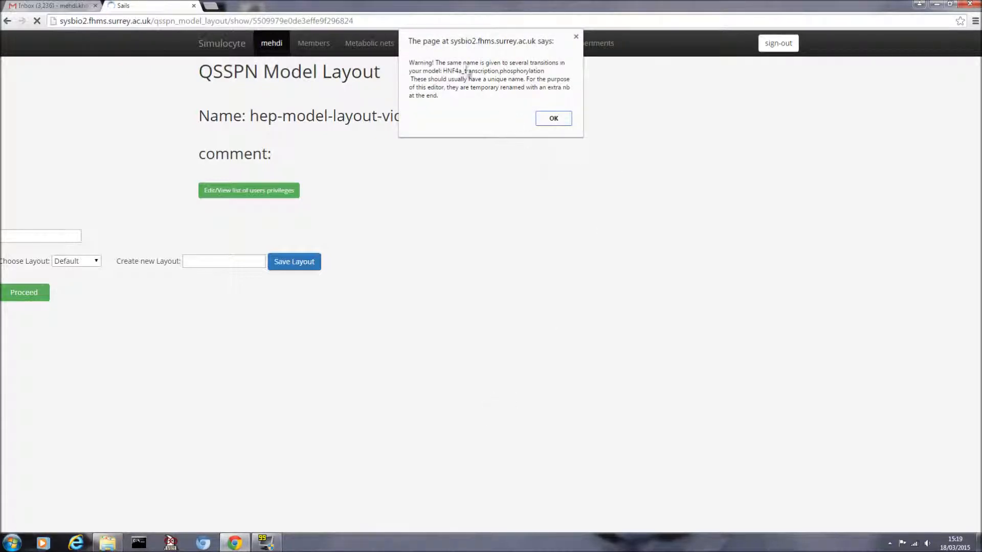
left_click(553, 119)
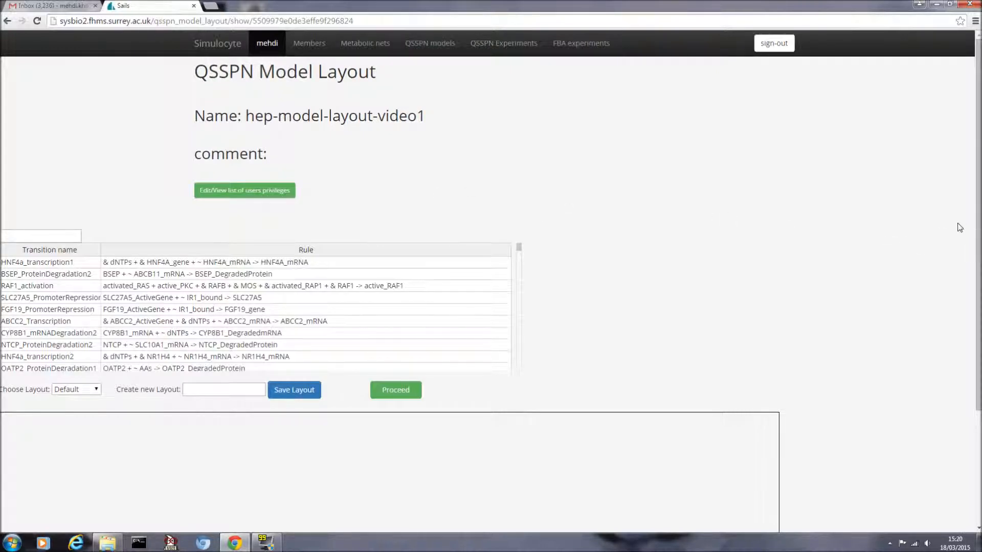
scroll(961, 256, "down", 2)
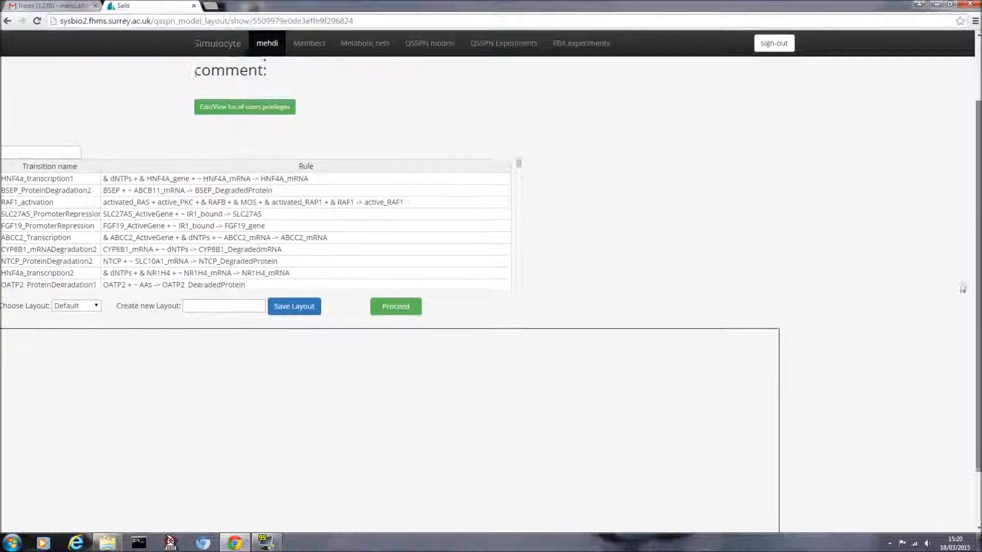
scroll(961, 287, "down", 1)
scroll(946, 317, "up", 2)
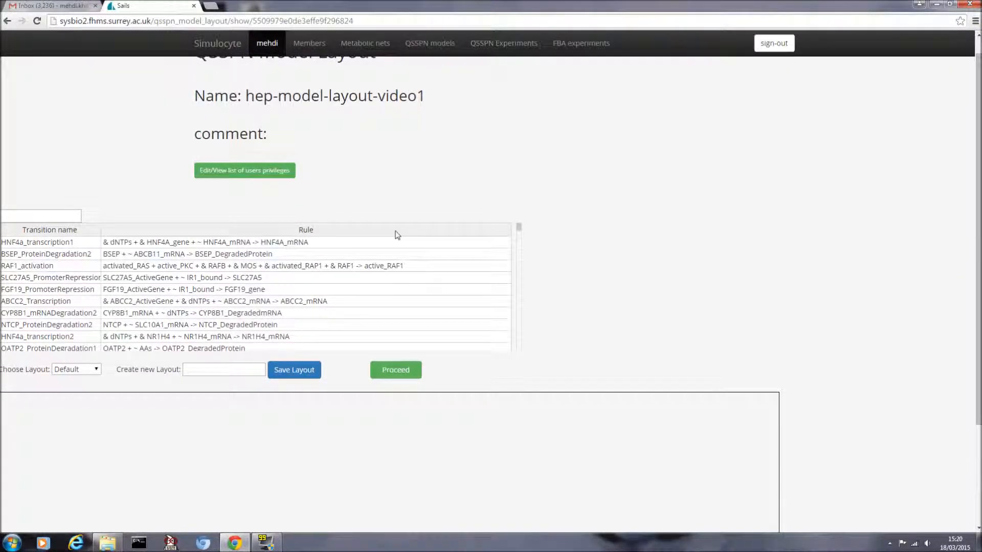
scroll(204, 179, "up", 1)
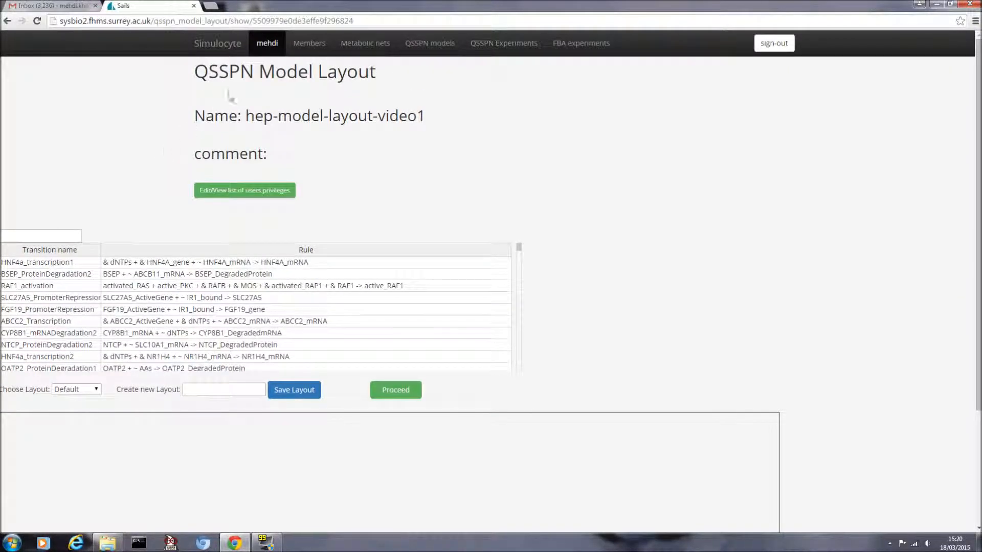
scroll(145, 215, "down", 1)
scroll(132, 241, "up", 1)
Step: Preview RAF1_activation, ABCC2_Transcription and BSEP_ProteinDegradation2, ending on the HNF4a_transcription1 network
left_click(77, 265)
left_click(82, 285)
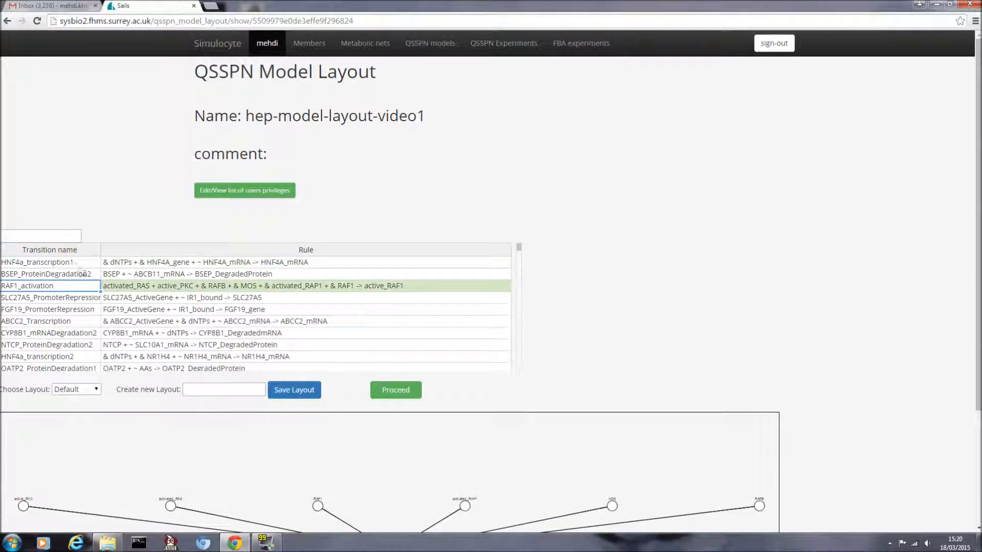
scroll(306, 230, "down", 2)
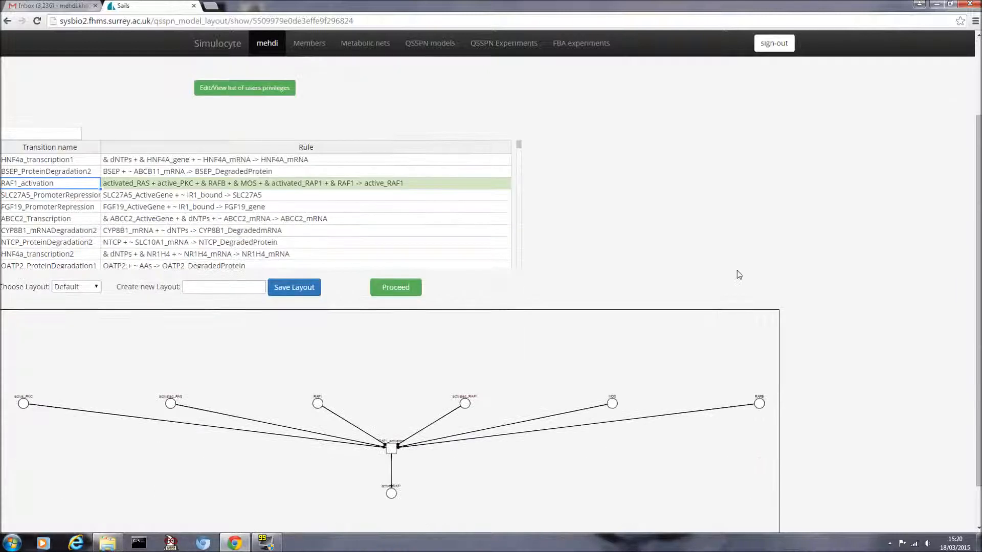
left_click(70, 218)
left_click(79, 175)
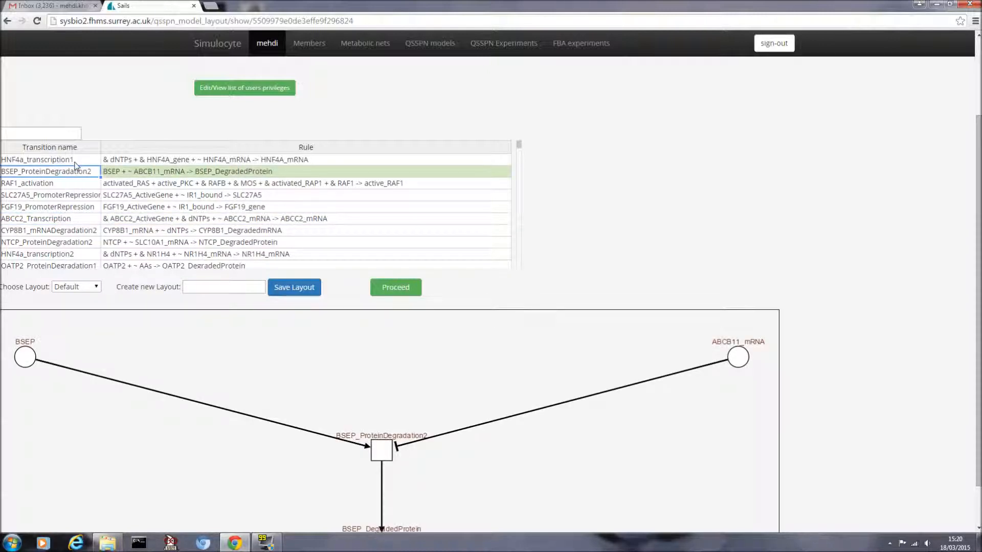
left_click(75, 162)
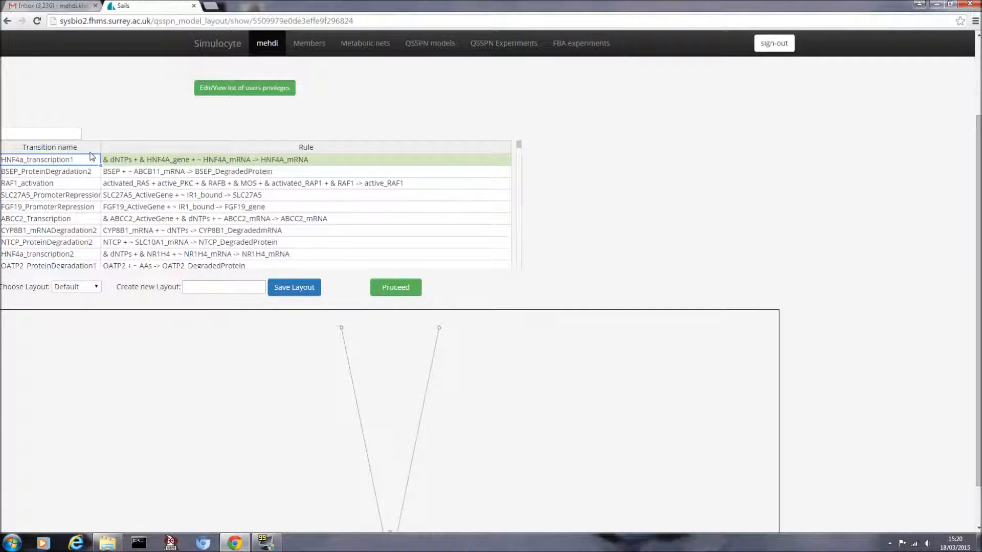
key("BackSpace")
scroll(255, 212, "down", 5)
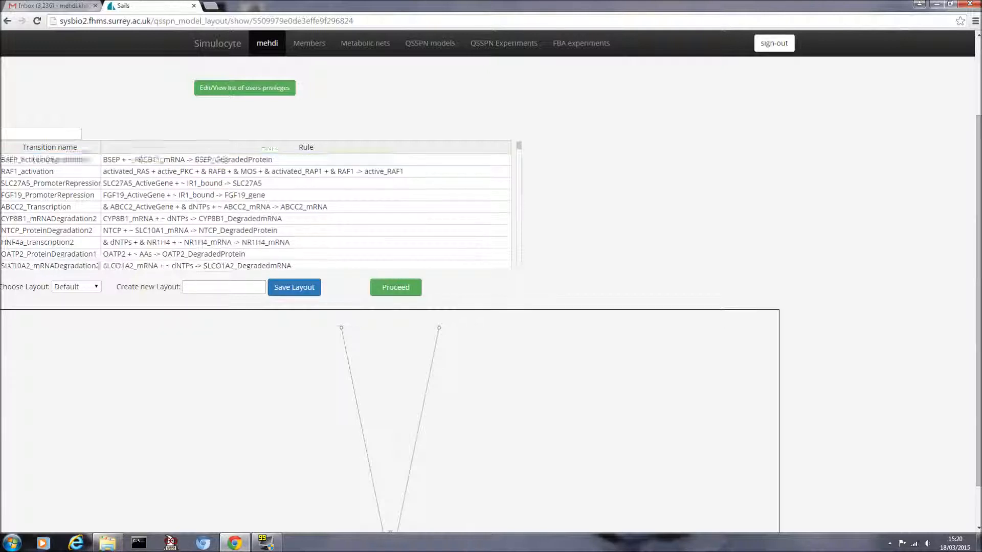
scroll(256, 212, "down", 4)
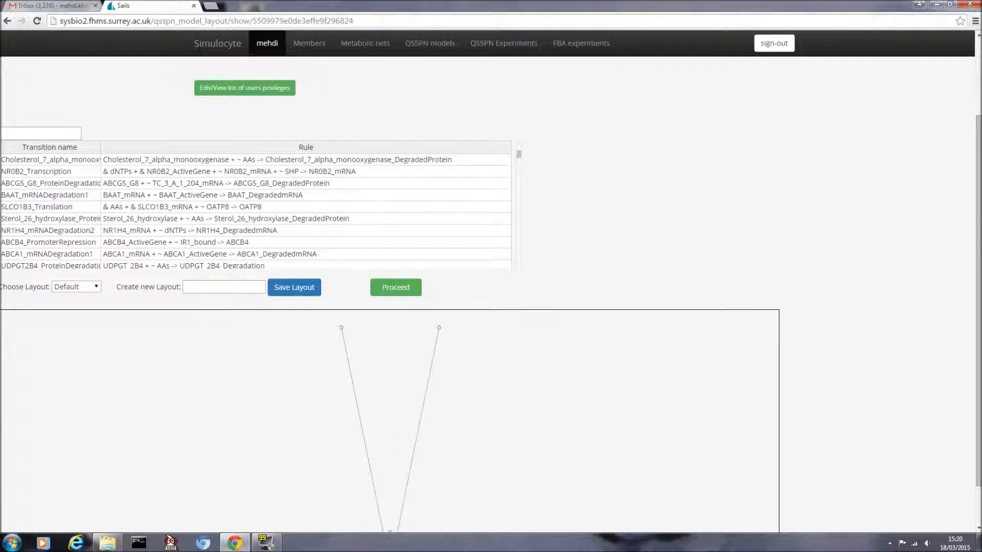
scroll(256, 213, "down", 1)
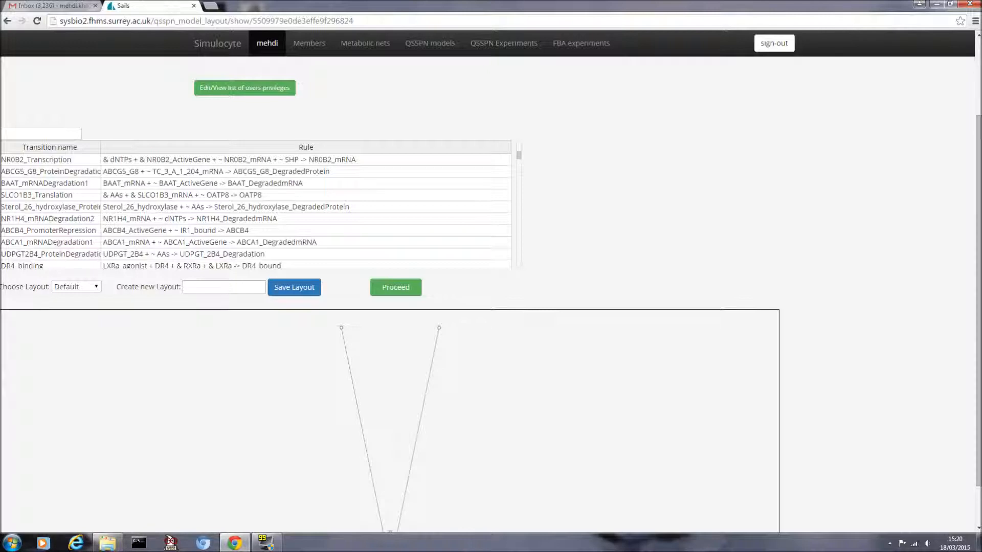
left_click(47, 133)
Step: Filter transitions by 'hydr', select all six, and draw their network in the Concentric layout
type("hydrox")
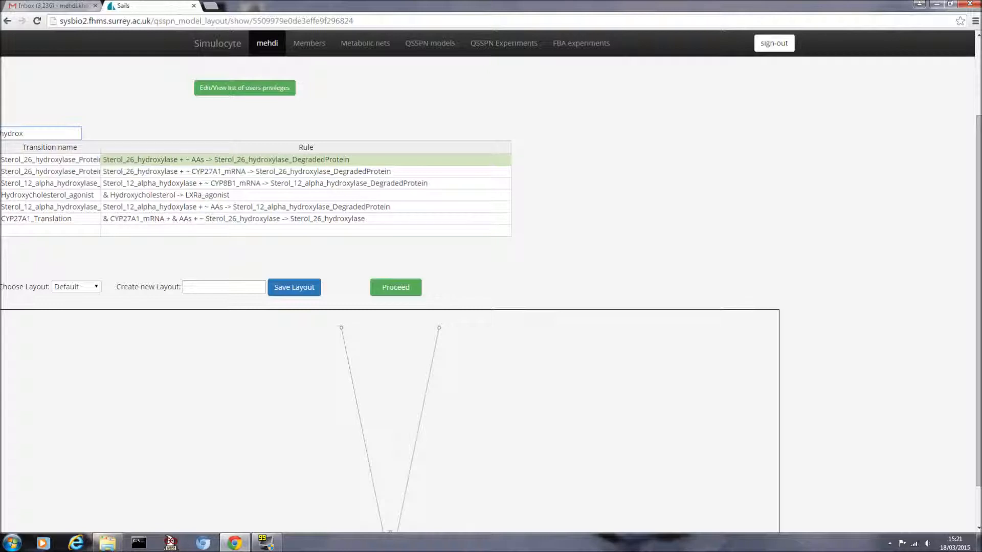
left_click_drag(87, 160, 269, 221)
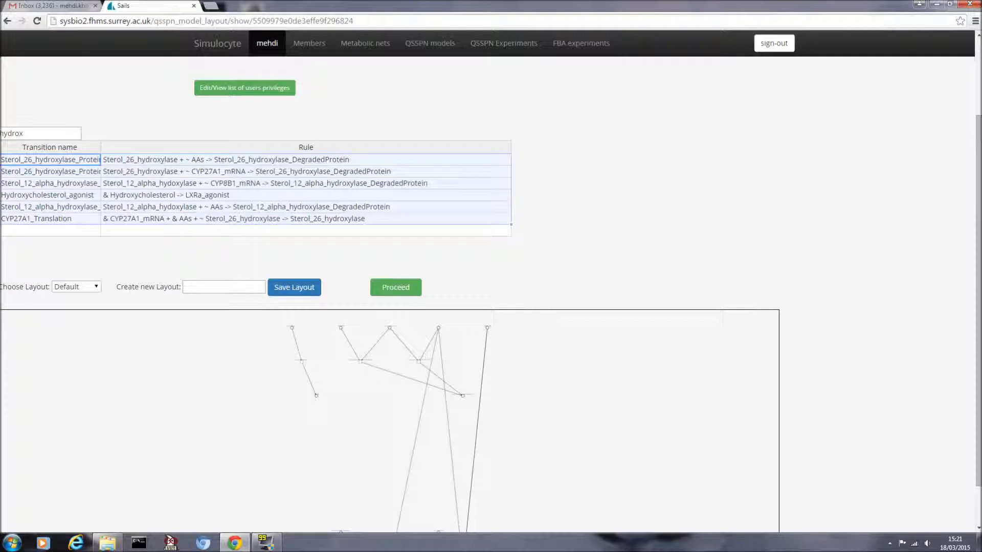
scroll(545, 381, "up", 3)
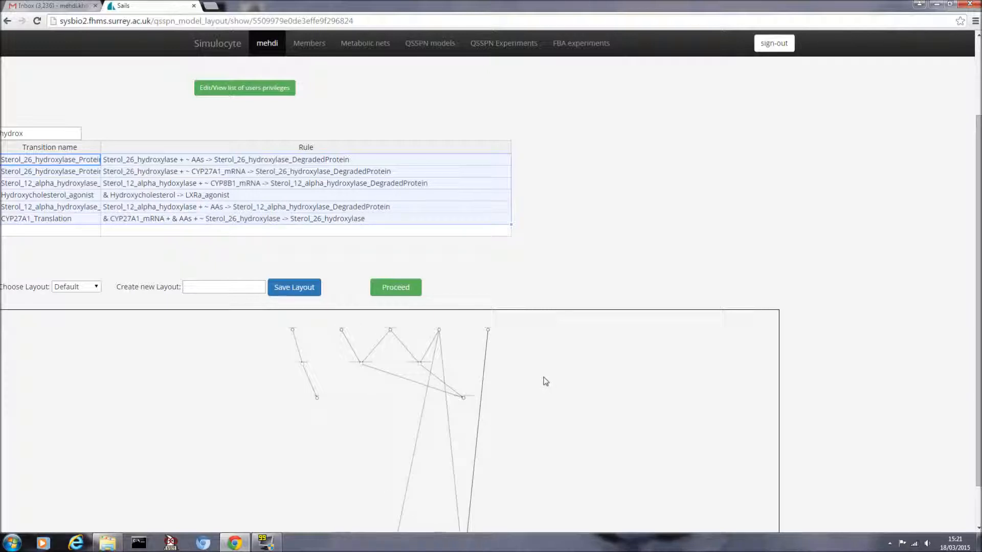
scroll(545, 382, "down", 1)
left_click(96, 287)
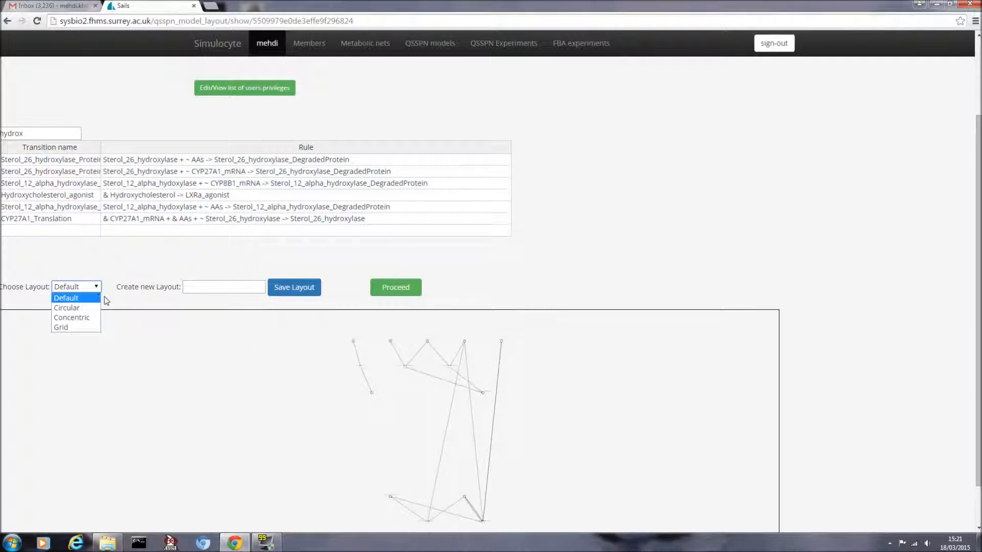
left_click(79, 309)
left_click(93, 287)
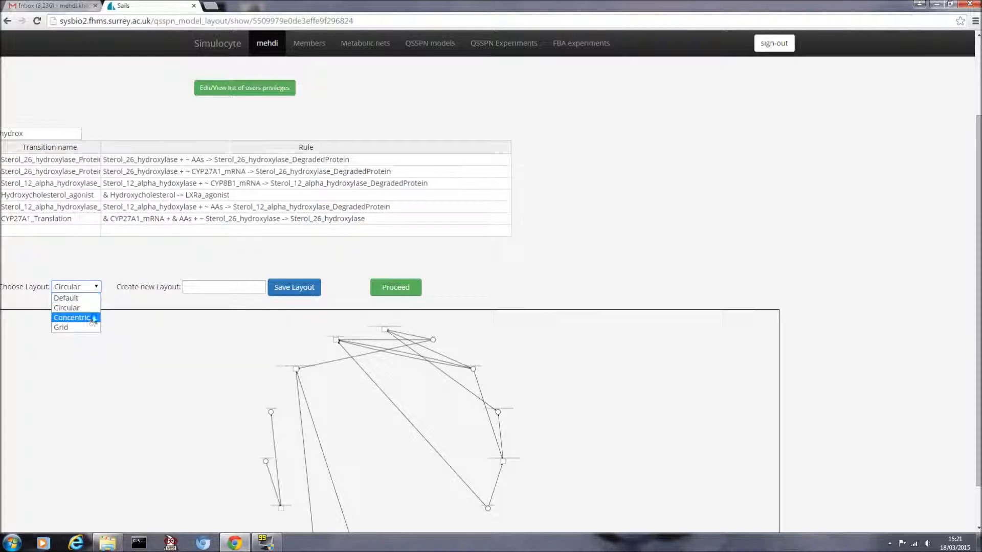
left_click(91, 319)
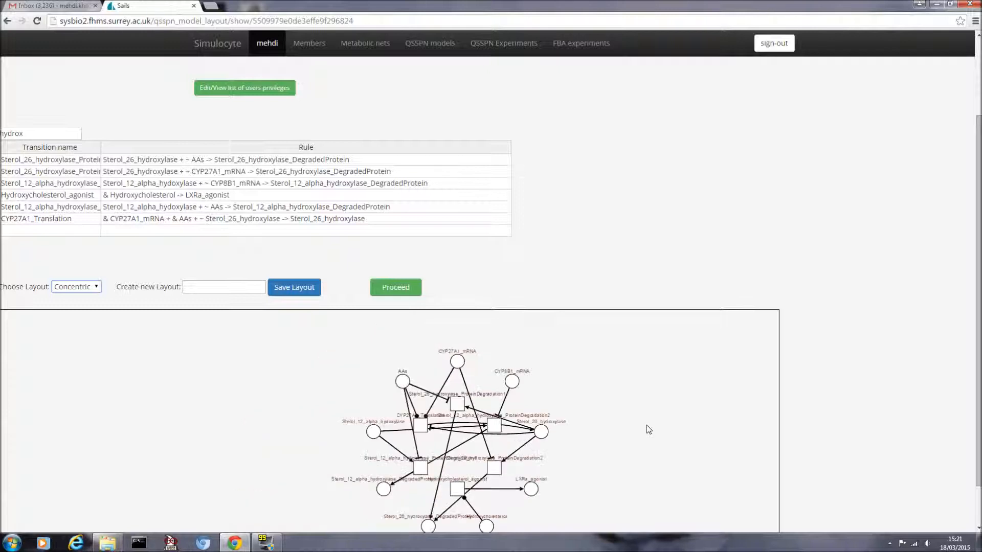
Step: Shift the whole graph up-left and move the CYP8B1_mRNA node further right
left_click_drag(976, 265, 969, 327)
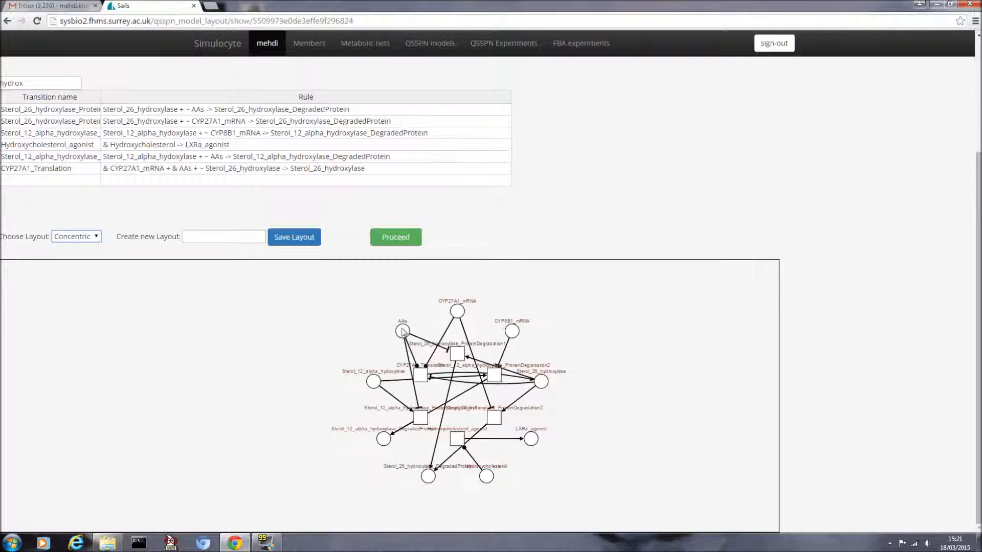
left_click_drag(287, 283, 592, 483)
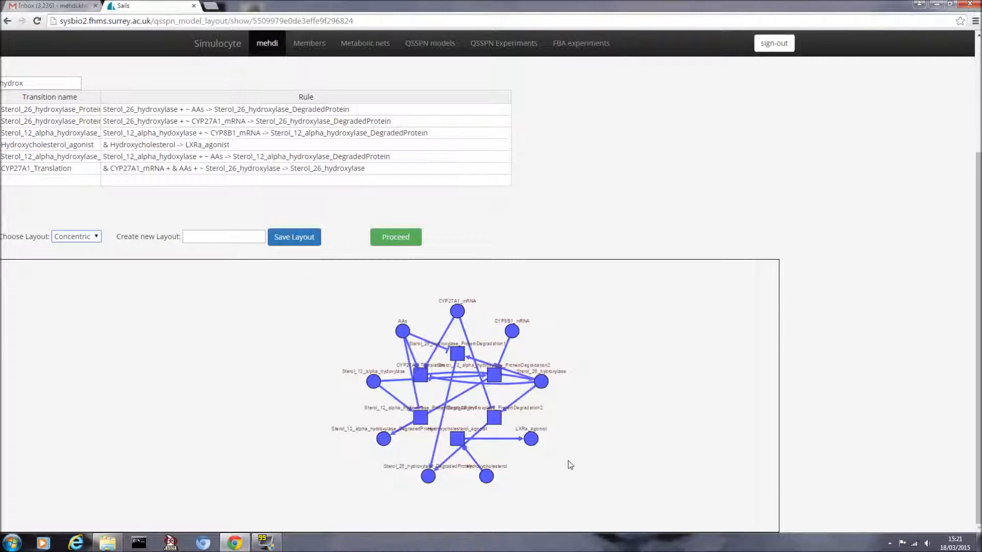
left_click_drag(457, 353, 296, 345)
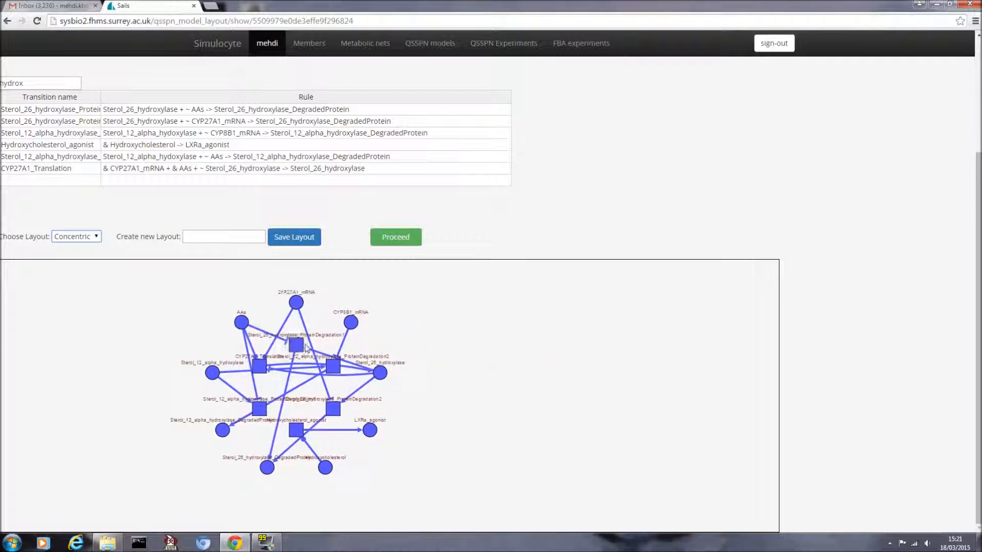
left_click(470, 351)
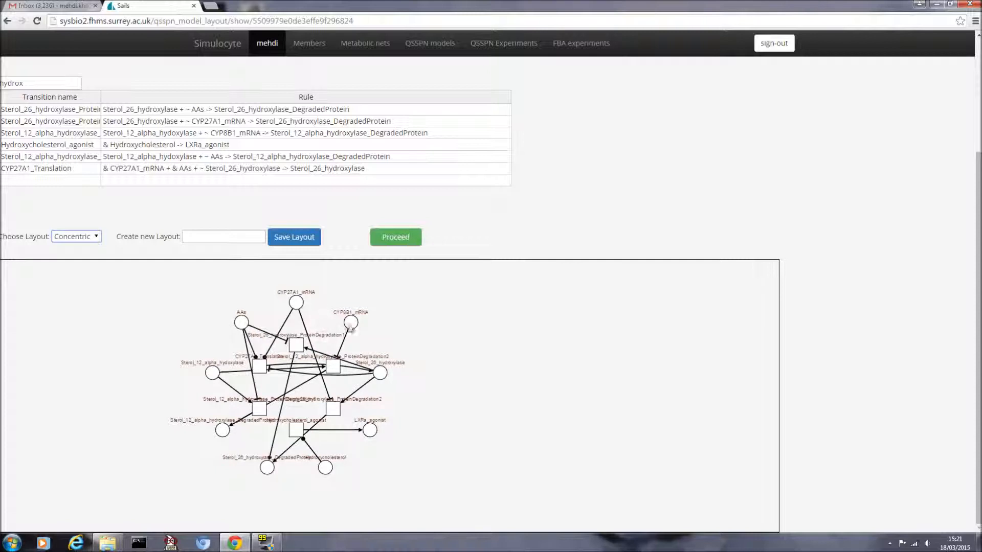
left_click_drag(352, 324, 377, 325)
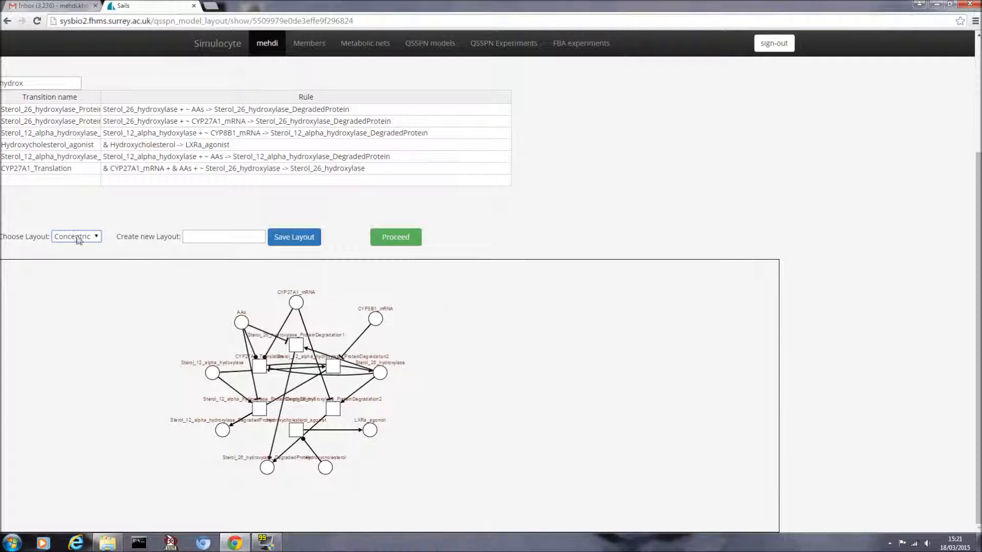
Step: Try the Grid, Default and Circular layouts, settle on Concentric, and begin naming the new layout
left_click(95, 236)
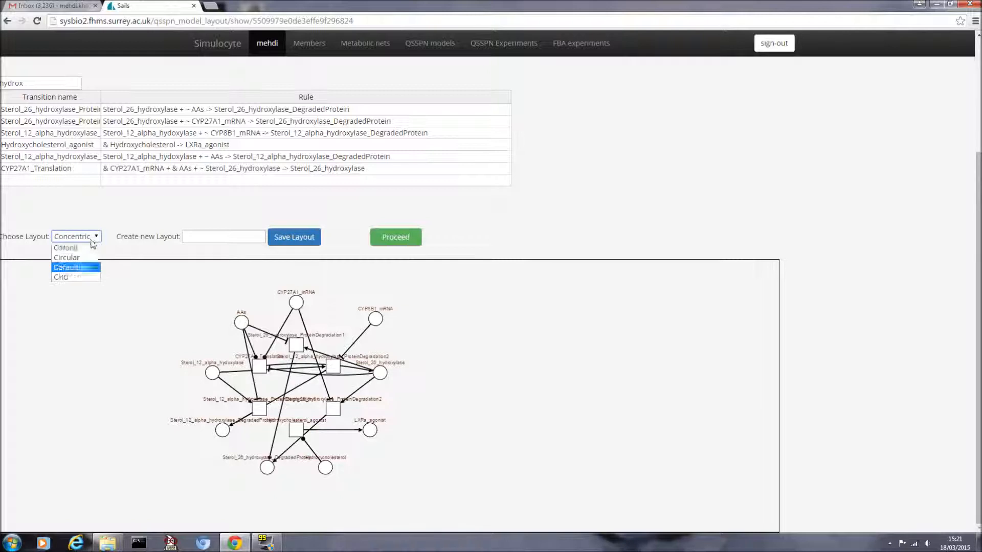
left_click(84, 276)
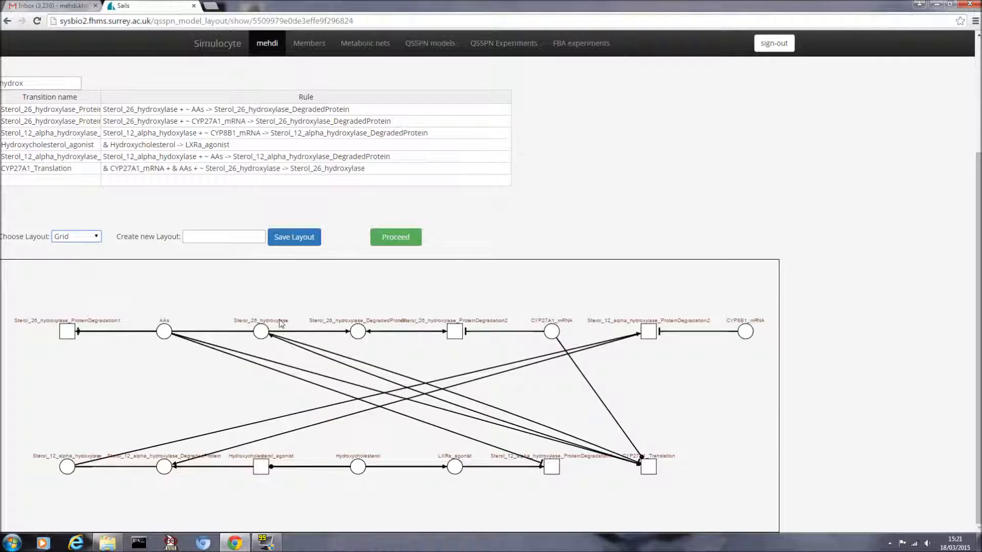
left_click(83, 237)
left_click(75, 250)
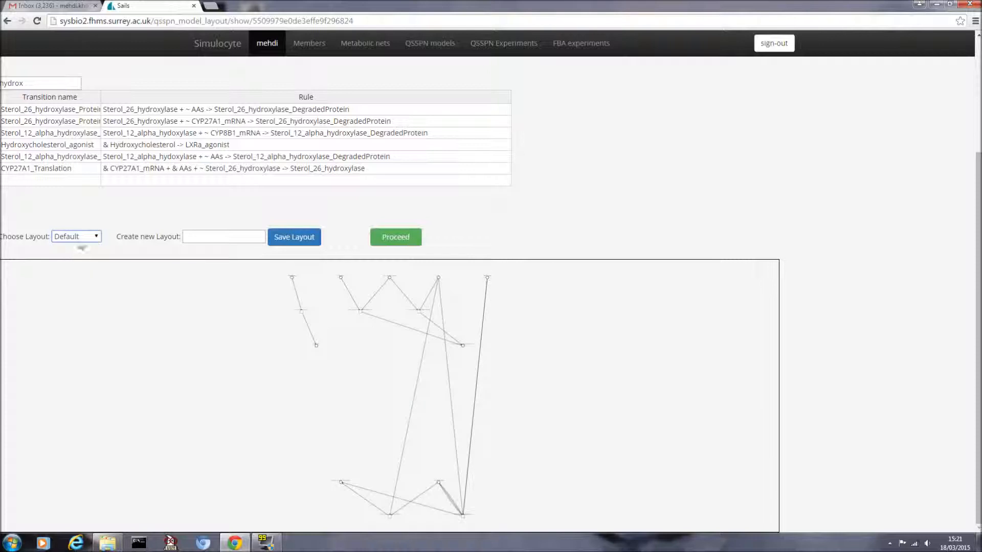
left_click(81, 238)
left_click(77, 257)
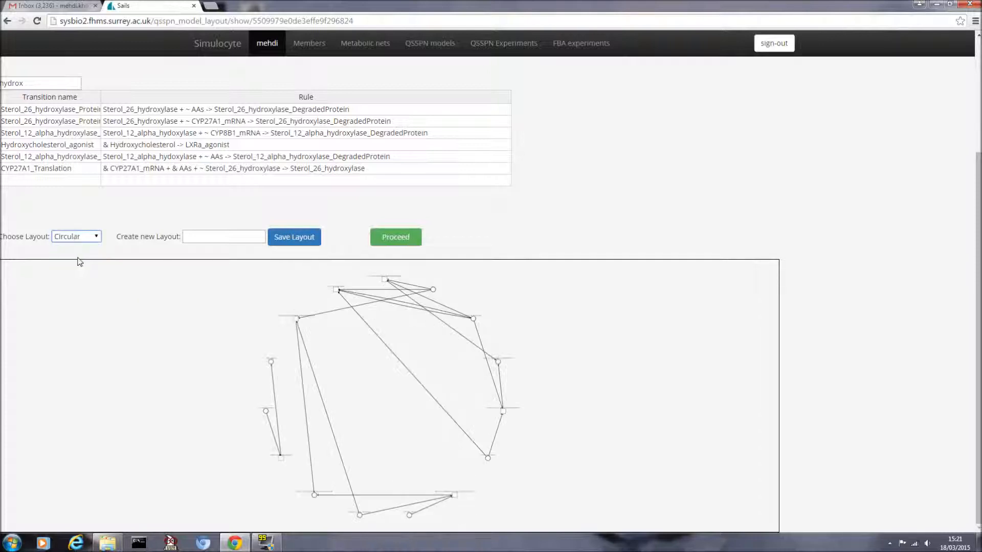
left_click(88, 236)
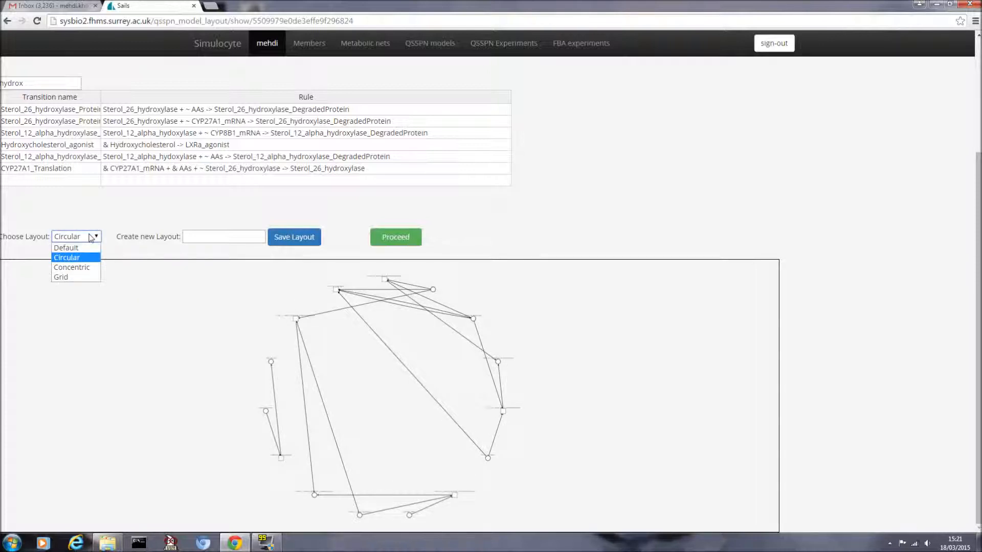
left_click(80, 264)
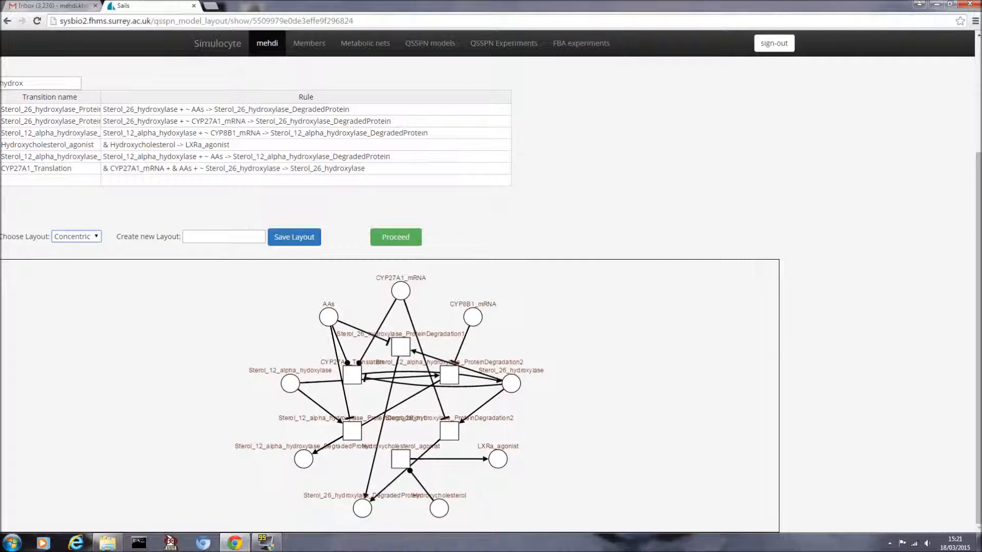
left_click(228, 237)
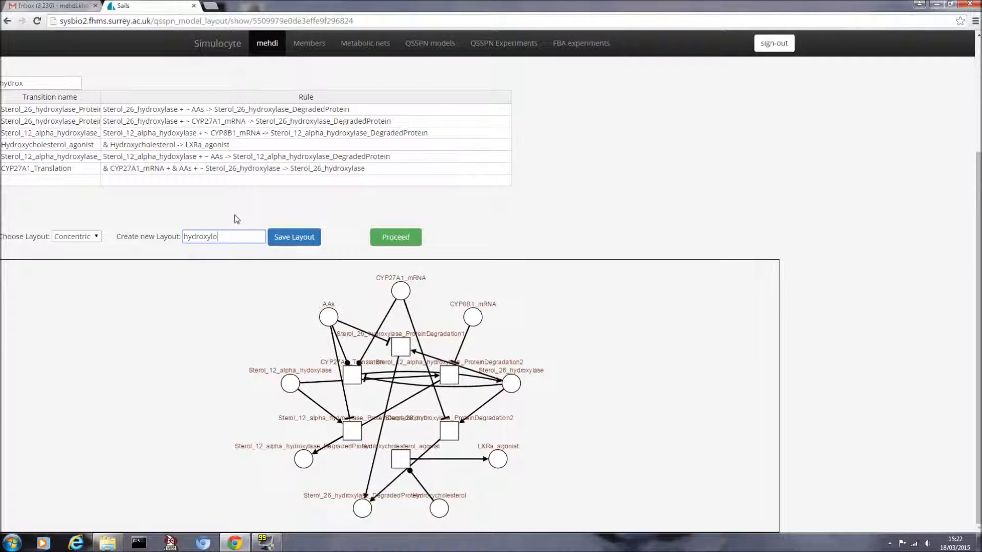
Step: Save the concentric layout as 'hydroxylase' and proceed to the old-hepatocyte-test1 model page
type("se")
left_click(300, 244)
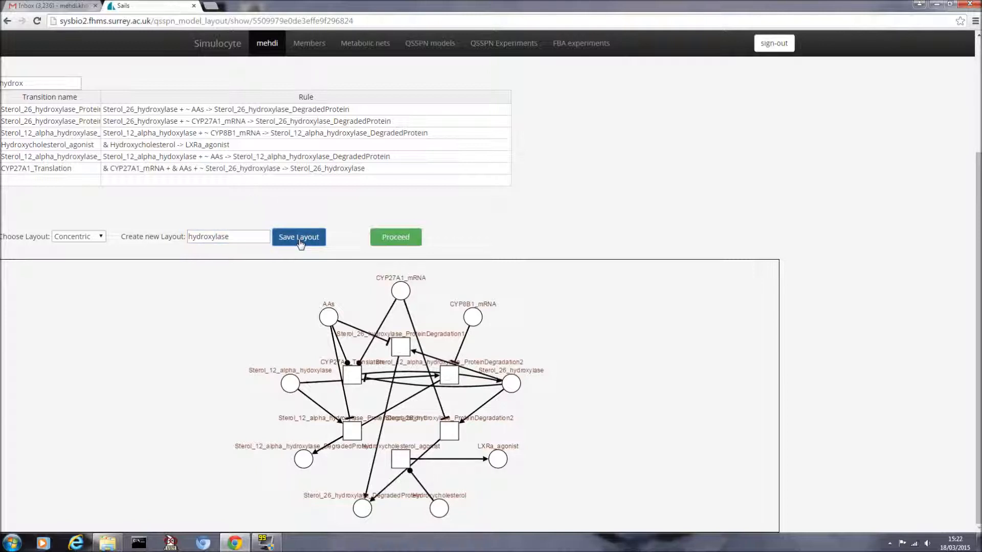
left_click(394, 239)
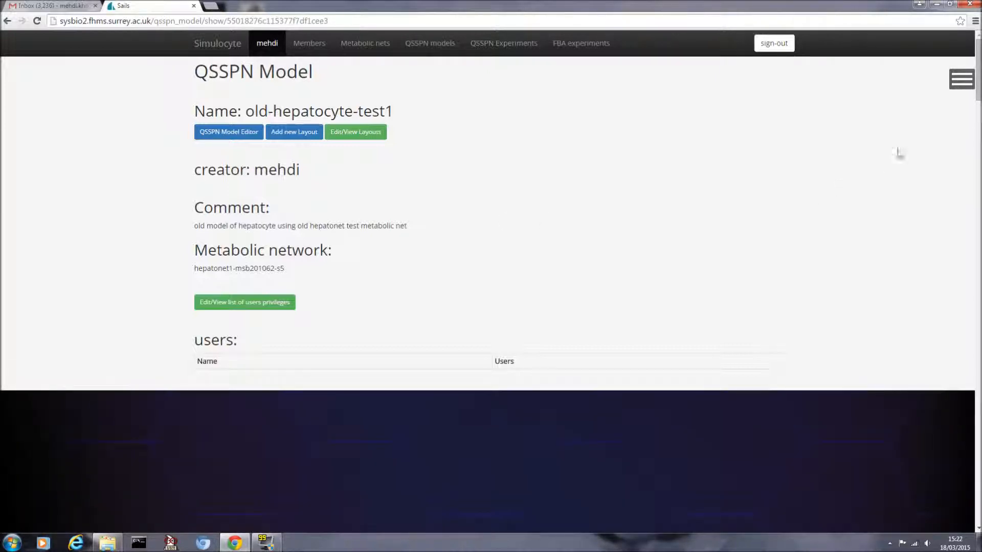
Step: Apply the hep-model-layout-video1 model layout from the visualisation settings panel
scroll(800, 242, "down", 7)
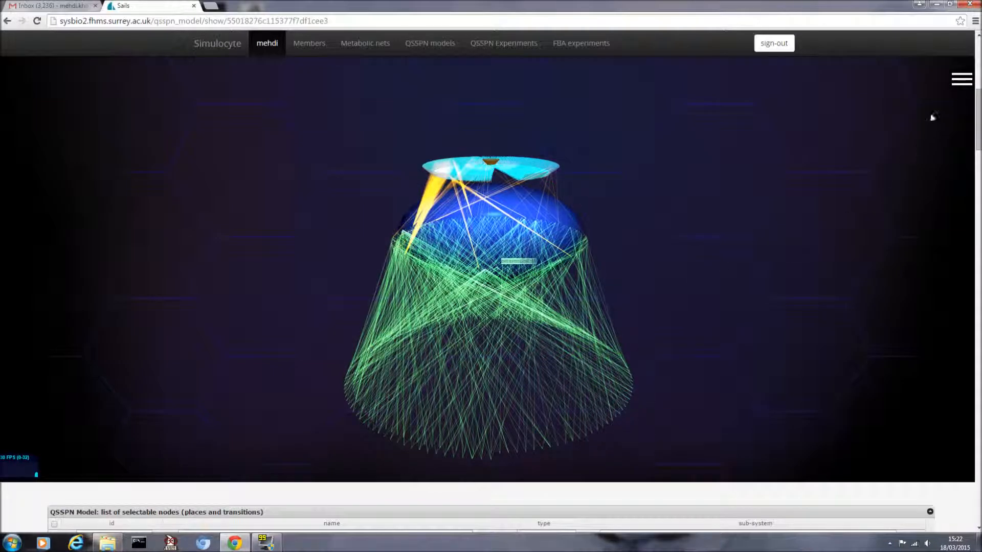
left_click(962, 79)
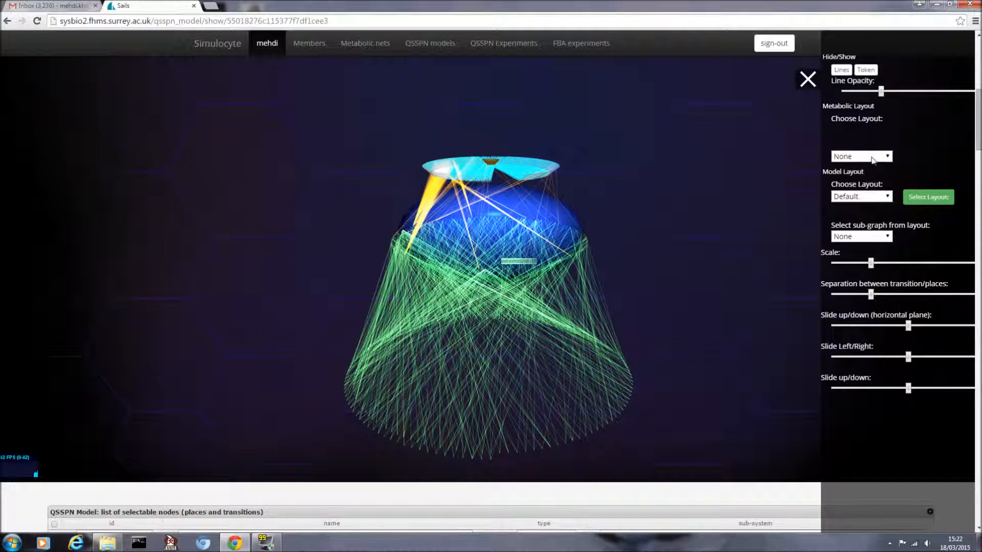
left_click(869, 197)
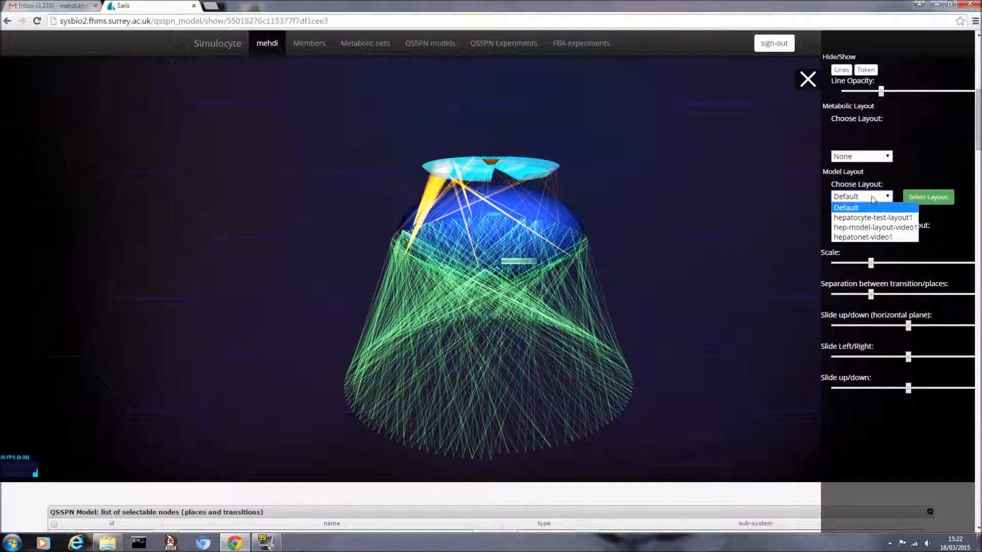
left_click(864, 228)
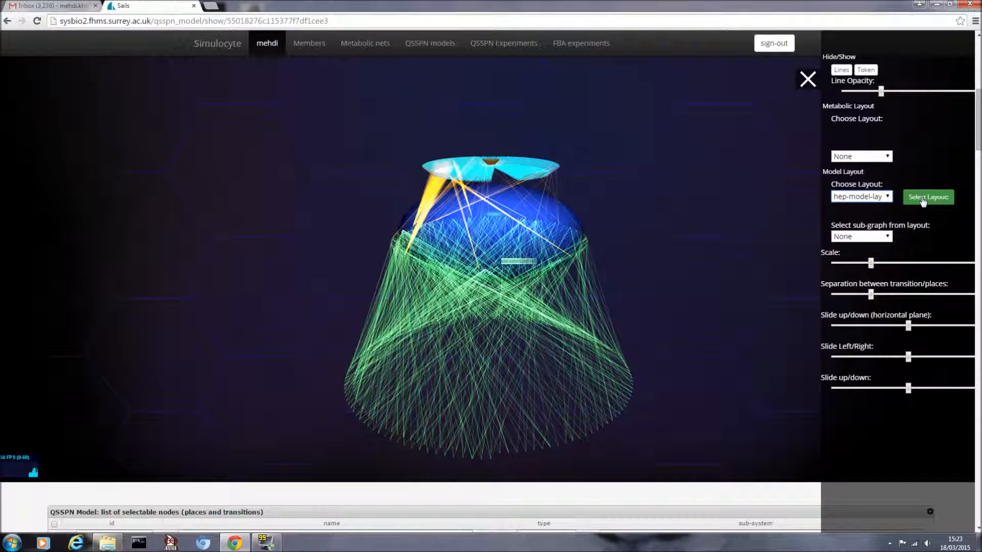
left_click(922, 200)
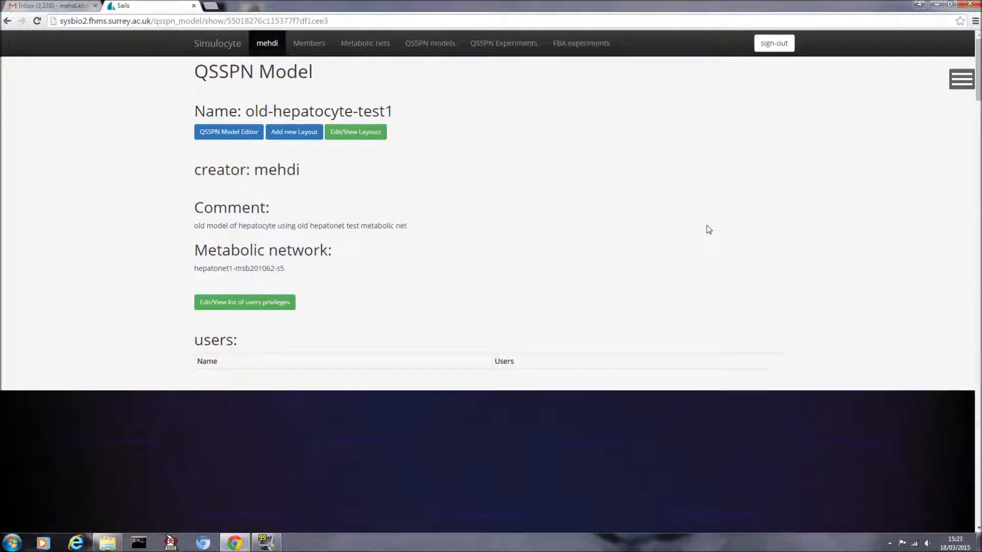
Step: Open the 3D view's settings panel and check the sub-graph list, leaving None selected
left_click_drag(978, 97, 976, 136)
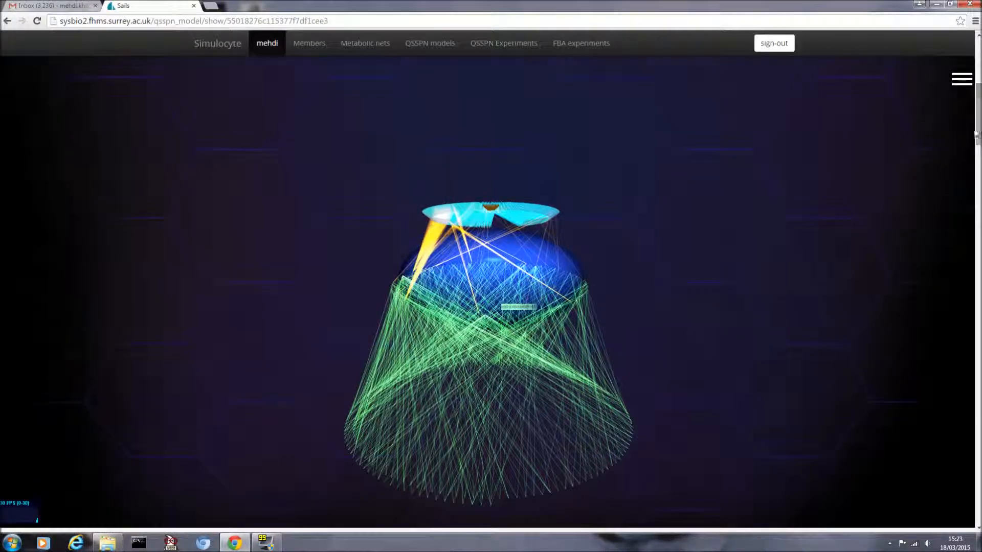
left_click(962, 79)
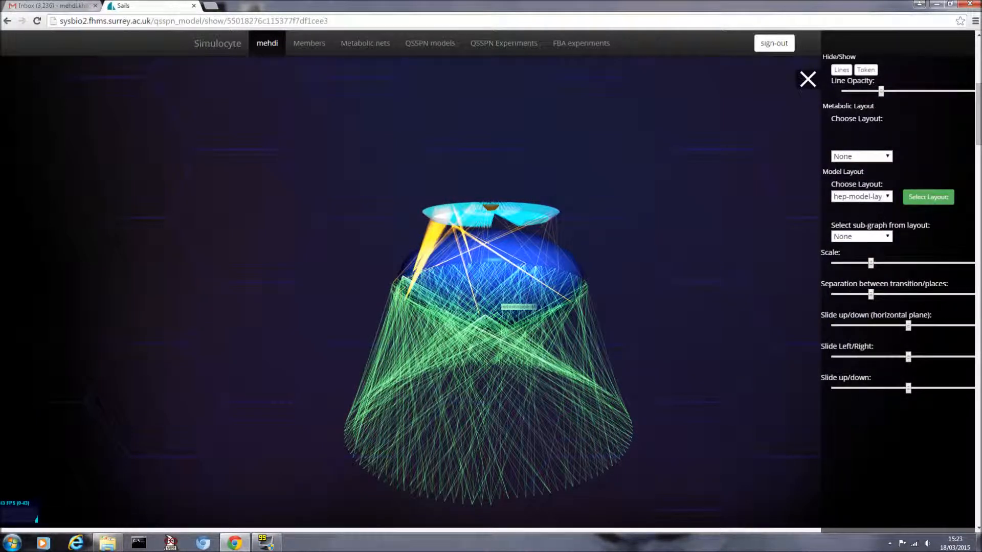
left_click(854, 238)
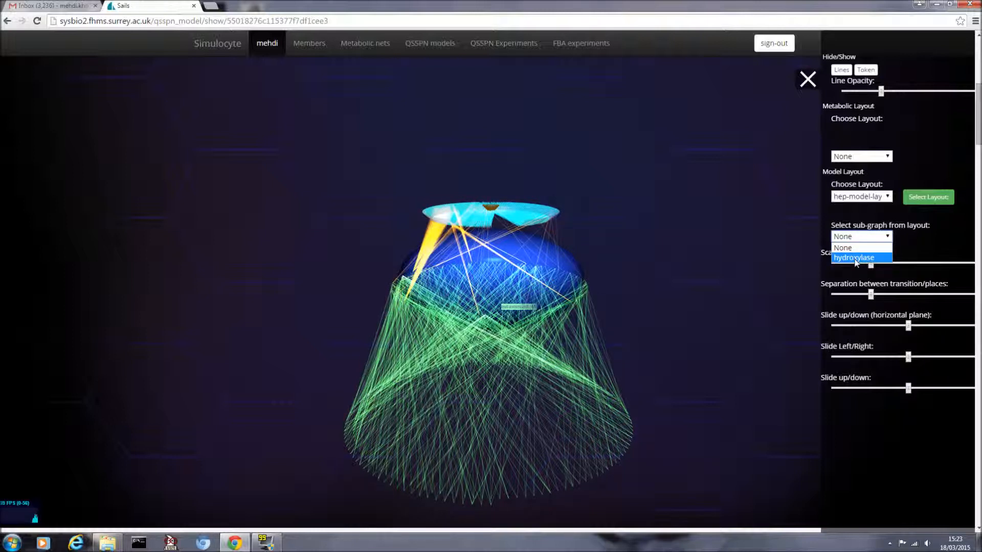
left_click(877, 247)
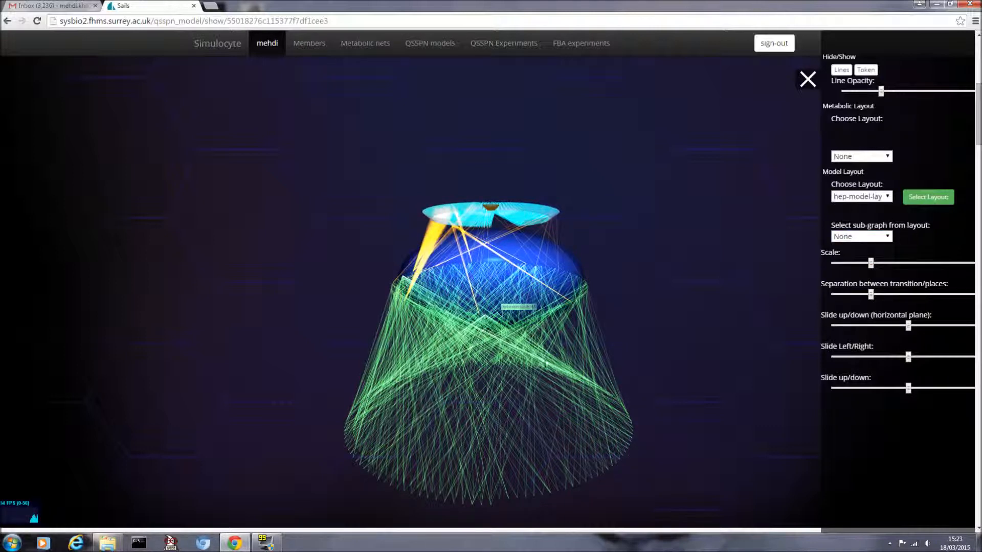
Step: Tilt and pan the model, then slide the network left, away from the cell
left_click_drag(670, 250, 692, 192)
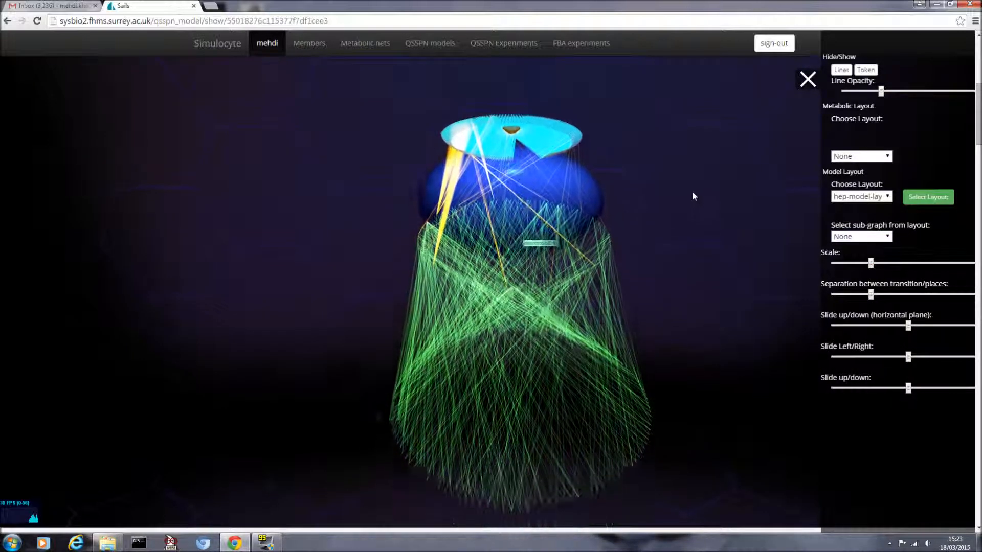
left_click_drag(716, 226, 699, 212)
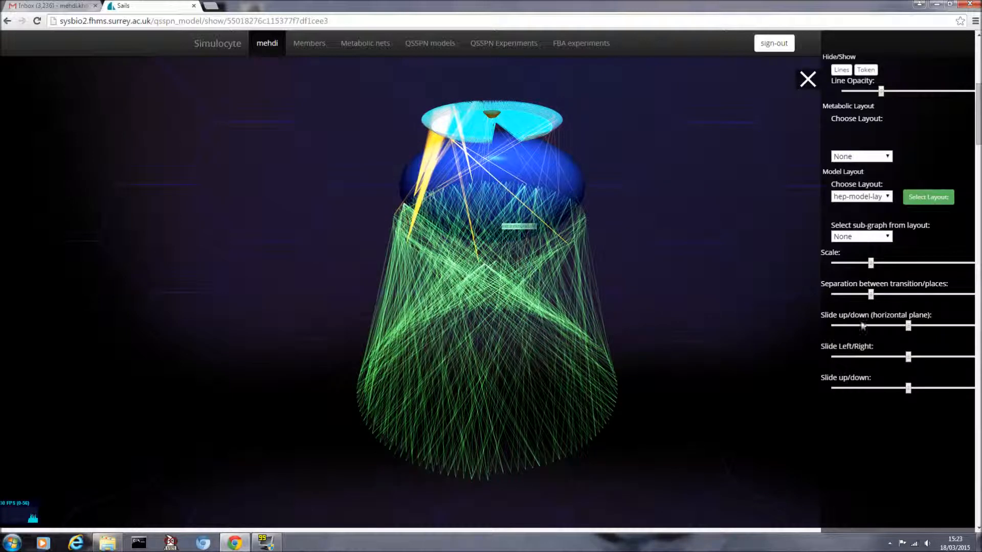
left_click_drag(908, 357, 869, 359)
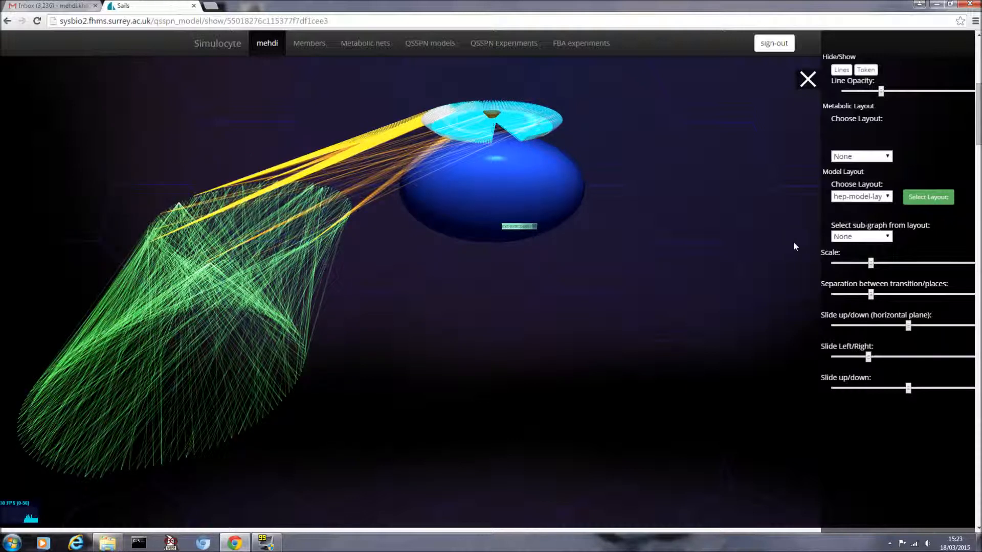
left_click(859, 237)
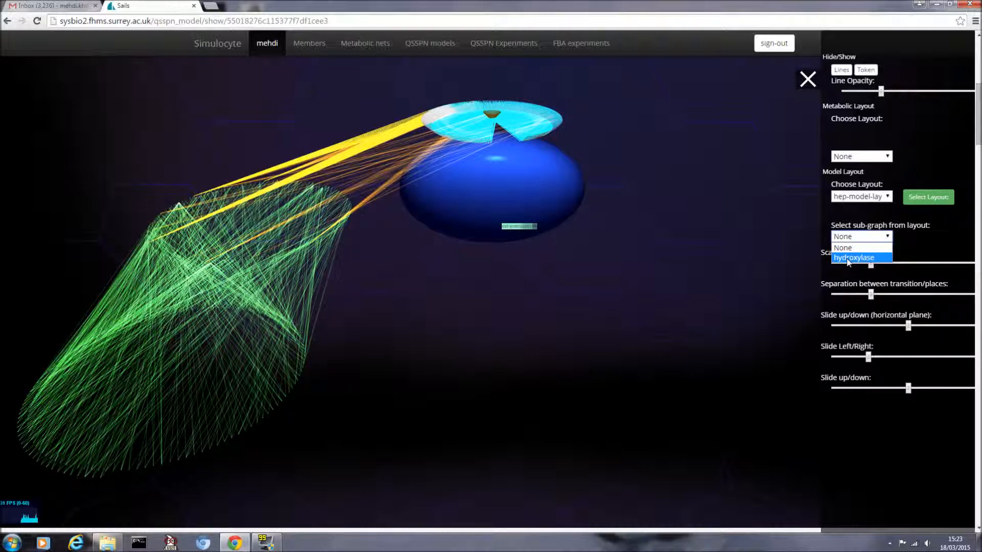
Step: Display the hydroxylase sub-graph and tilt the view to look down on it
left_click(853, 258)
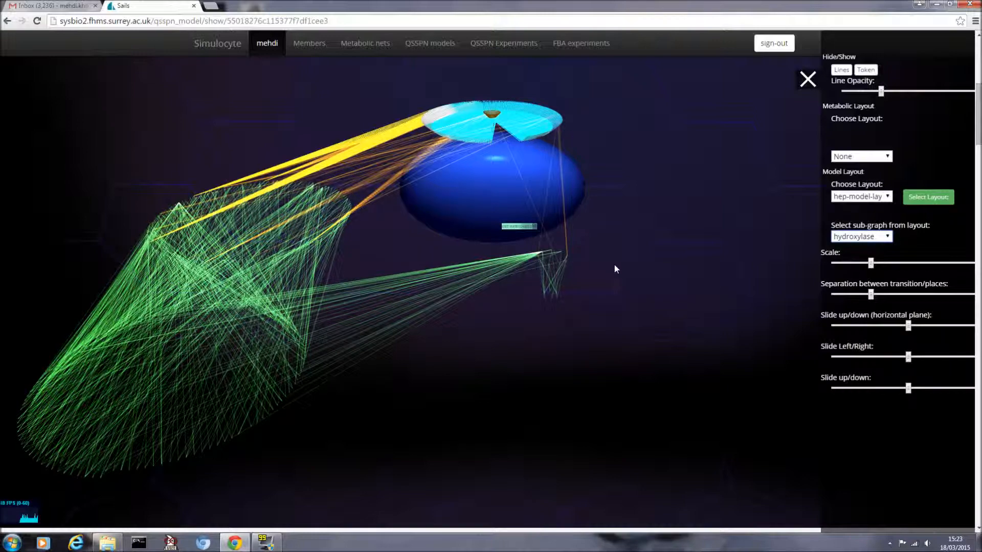
left_click_drag(610, 276, 610, 301)
left_click_drag(610, 265, 594, 202)
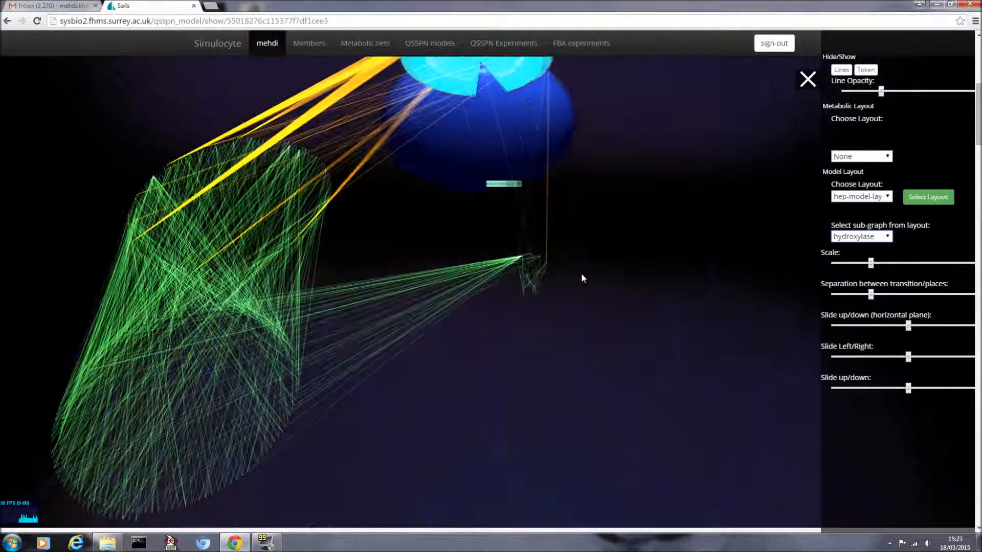
scroll(582, 274, "up", 5)
left_click_drag(642, 263, 614, 264)
scroll(615, 263, "up", 5)
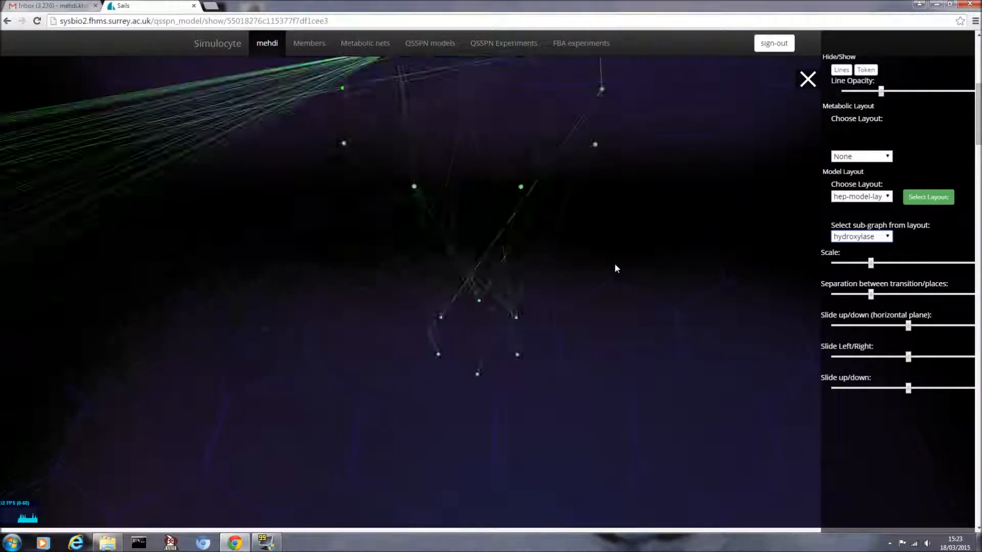
scroll(614, 264, "down", 5)
Step: Centre the sub-graph in view and reduce transition–place separation to its minimum
left_click_drag(637, 219, 636, 276)
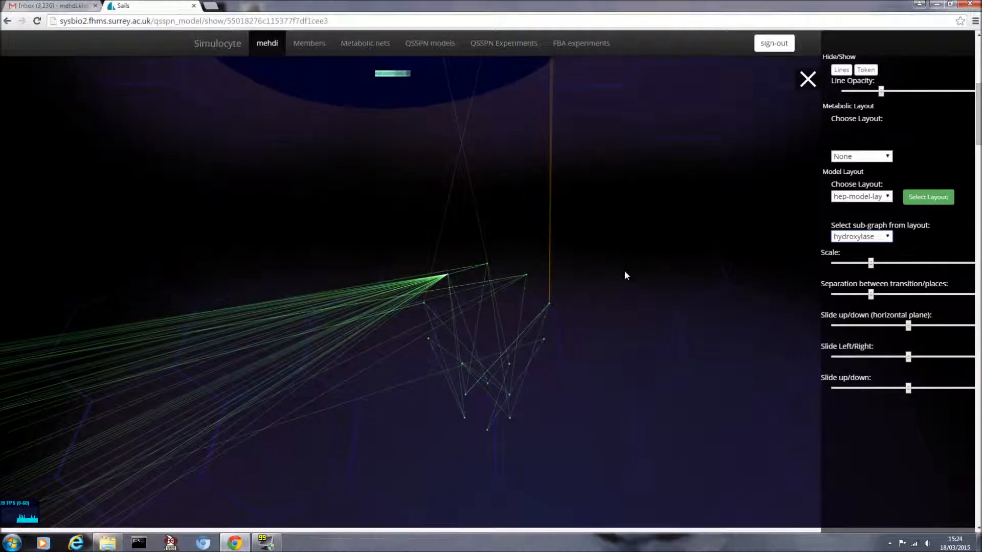
scroll(624, 272, "up", 2)
scroll(623, 276, "down", 1)
left_click_drag(631, 317, 522, 204)
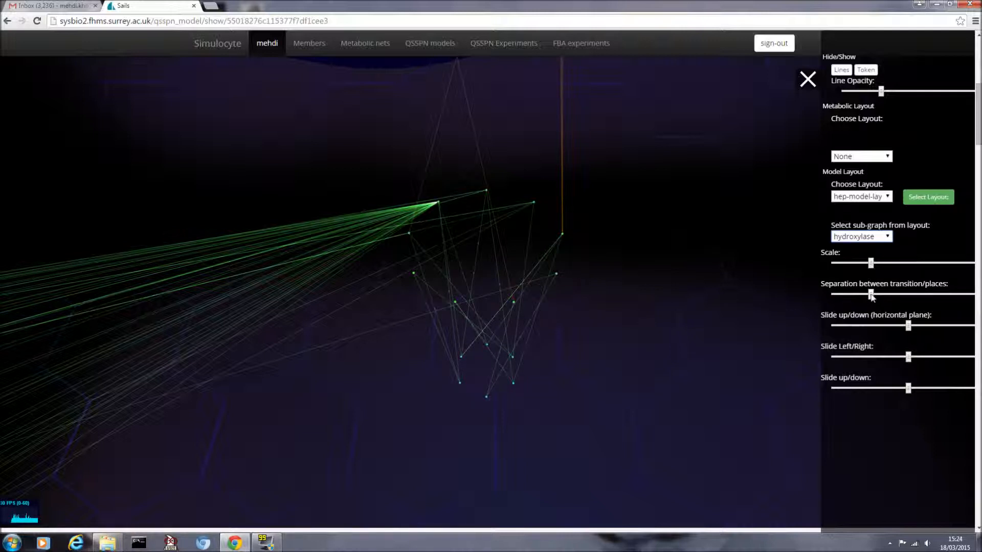
left_click_drag(871, 295, 835, 295)
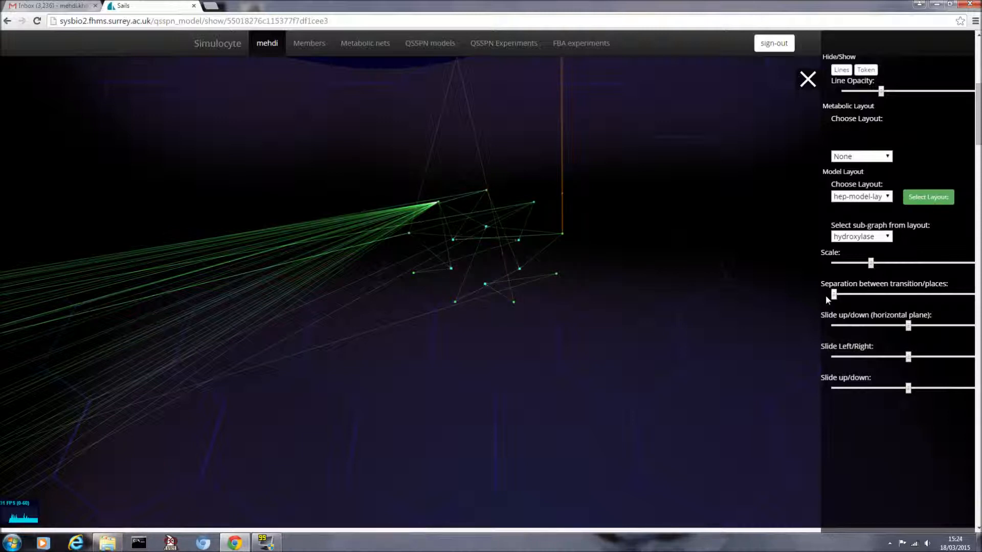
left_click_drag(634, 227, 613, 253)
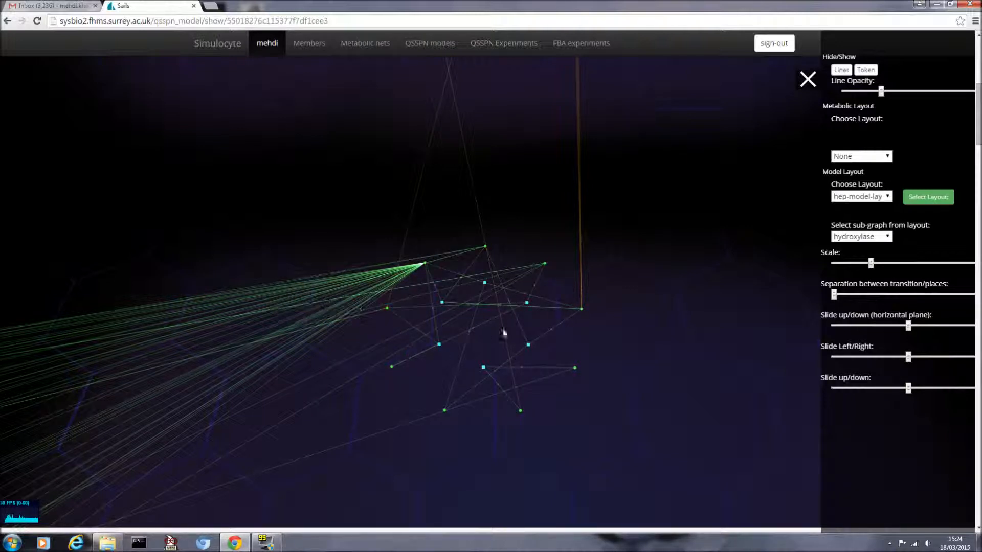
Step: Shift the hydroxylase network further left with the Slide Left/Right slider
scroll(581, 318, "down", 5)
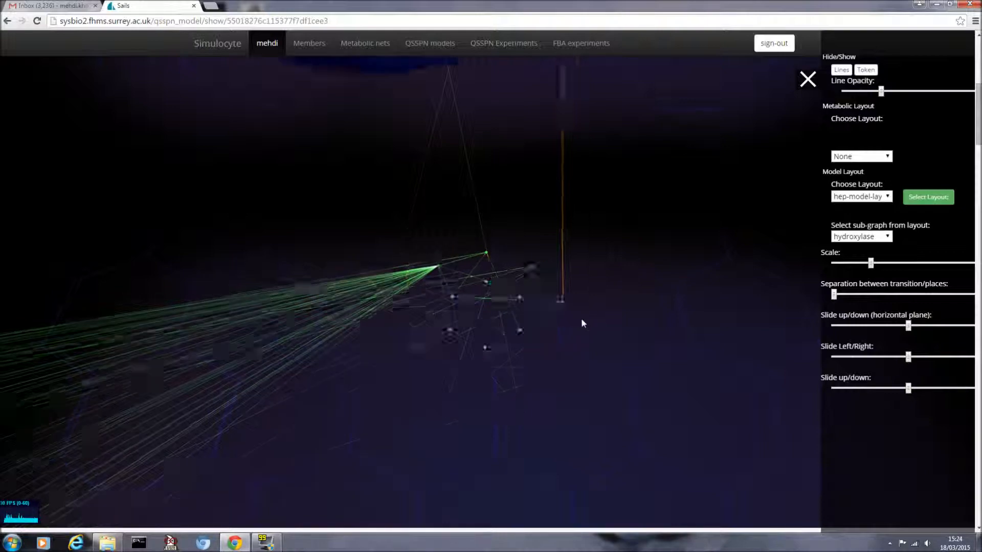
scroll(582, 319, "down", 2)
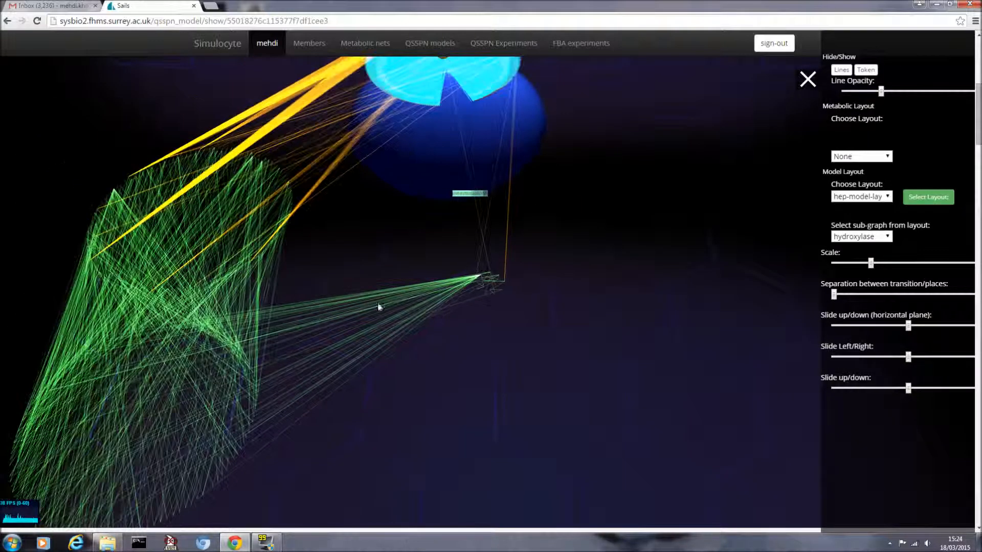
left_click_drag(558, 270, 563, 229)
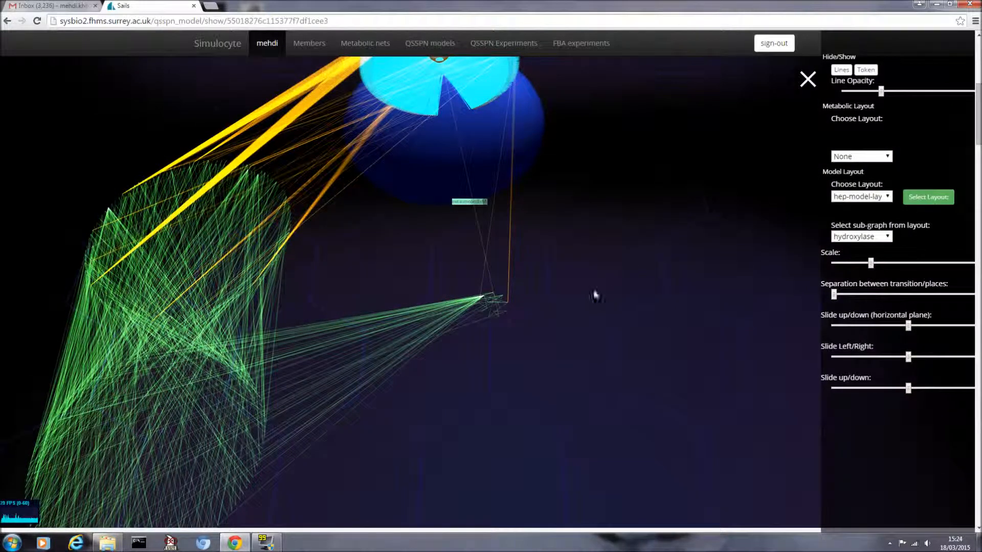
scroll(546, 289, "up", 6)
scroll(611, 270, "down", 5)
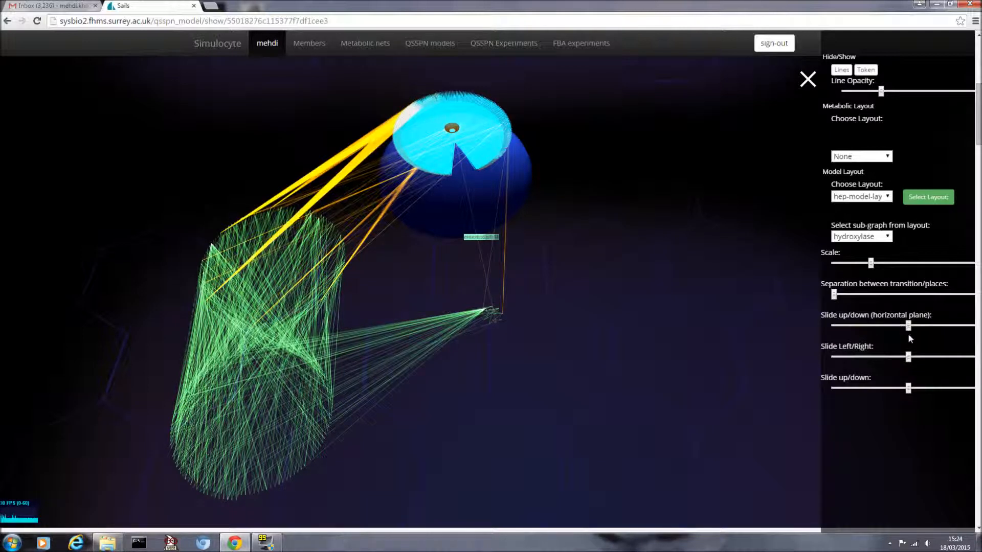
left_click_drag(908, 357, 891, 358)
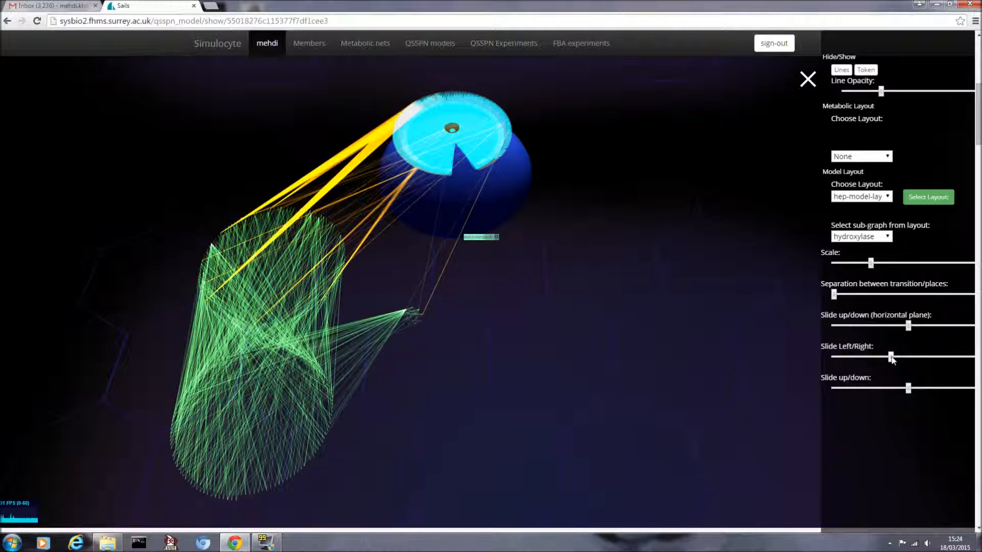
Step: Lower the hydroxylase sub-graph with Slide up/down, then close the settings panel
mouse_move(642, 334)
left_mouse_down()
mouse_move(637, 306)
mouse_move(634, 330)
left_mouse_up()
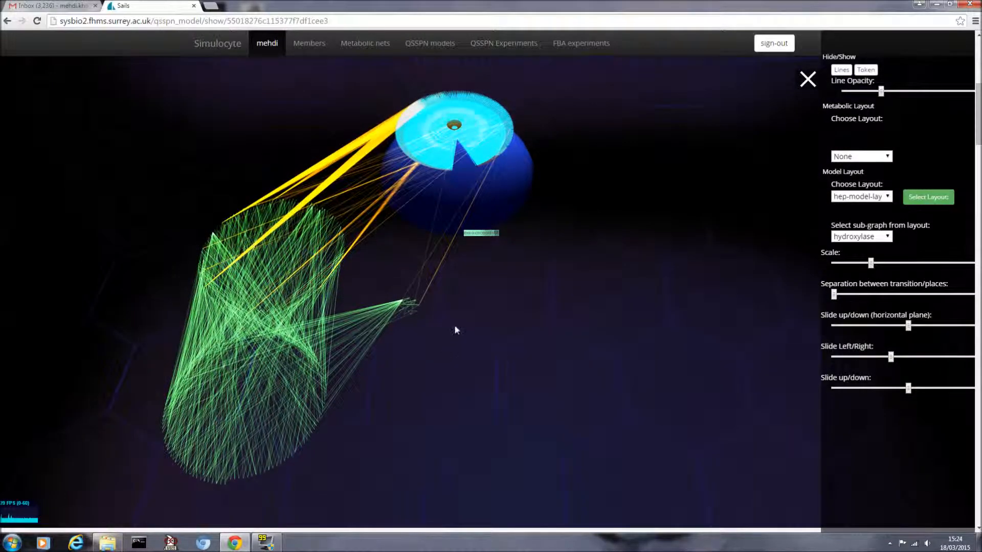
mouse_move(513, 354)
left_mouse_down()
mouse_move(506, 331)
mouse_move(506, 349)
left_mouse_up()
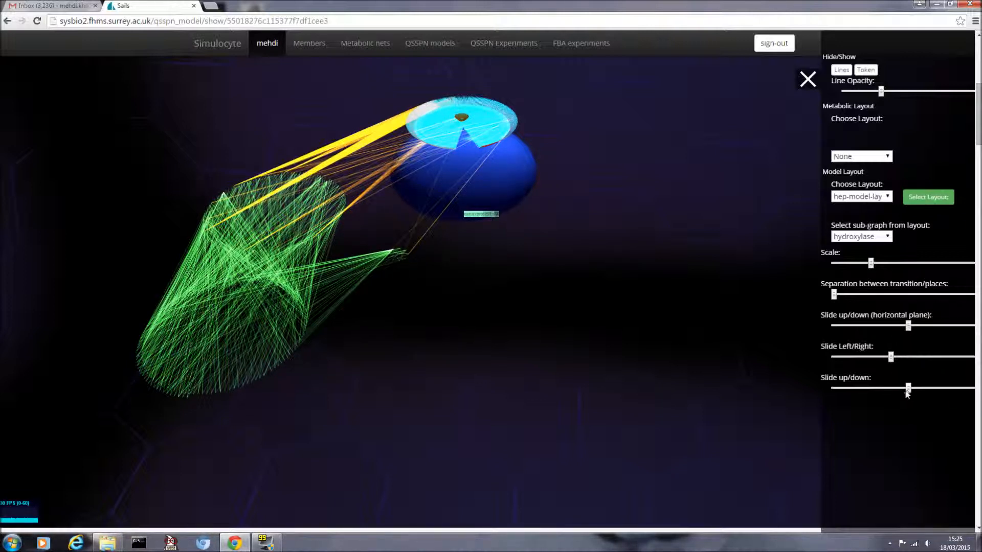
left_click_drag(867, 393, 864, 394)
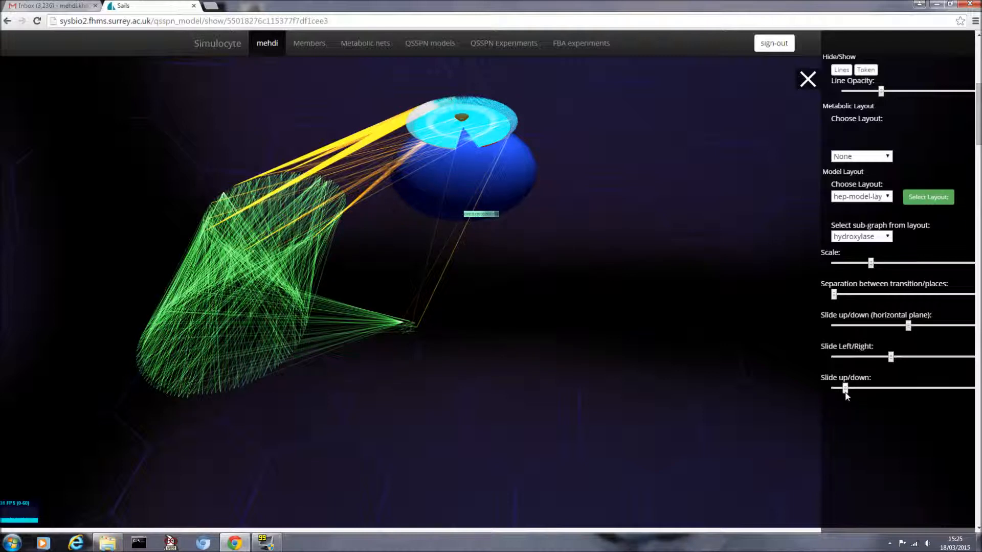
left_click_drag(685, 353, 734, 329)
left_click_drag(977, 132, 977, 73)
left_click(808, 81)
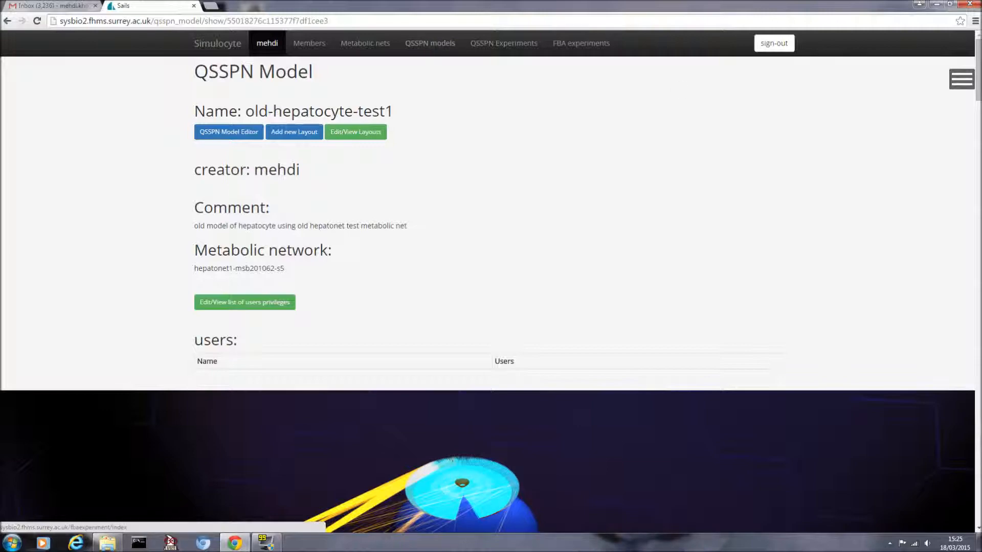
scroll(968, 200, "down", 15)
left_click_drag(969, 234, 978, 91)
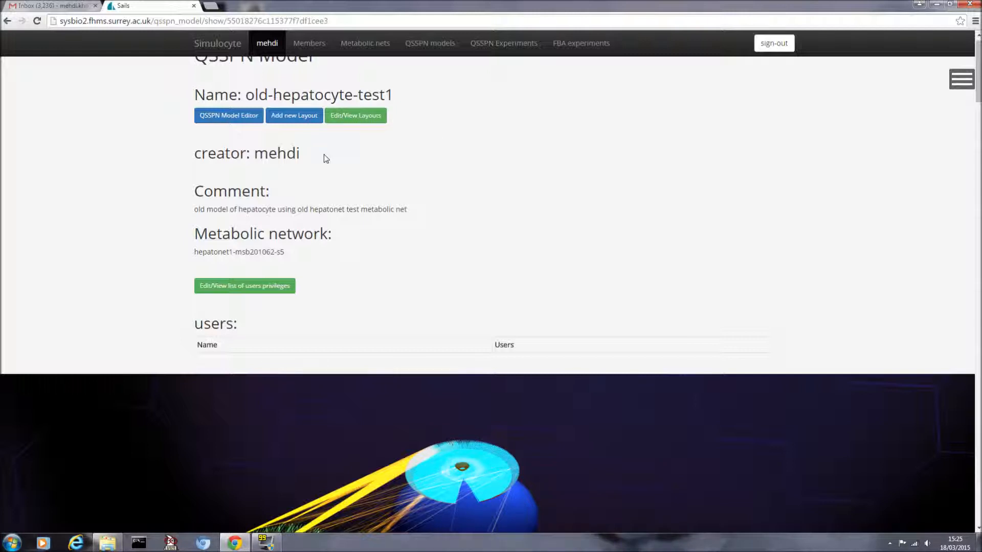
mouse_move(978, 88)
left_mouse_down()
mouse_move(979, 99)
mouse_move(978, 87)
left_mouse_up()
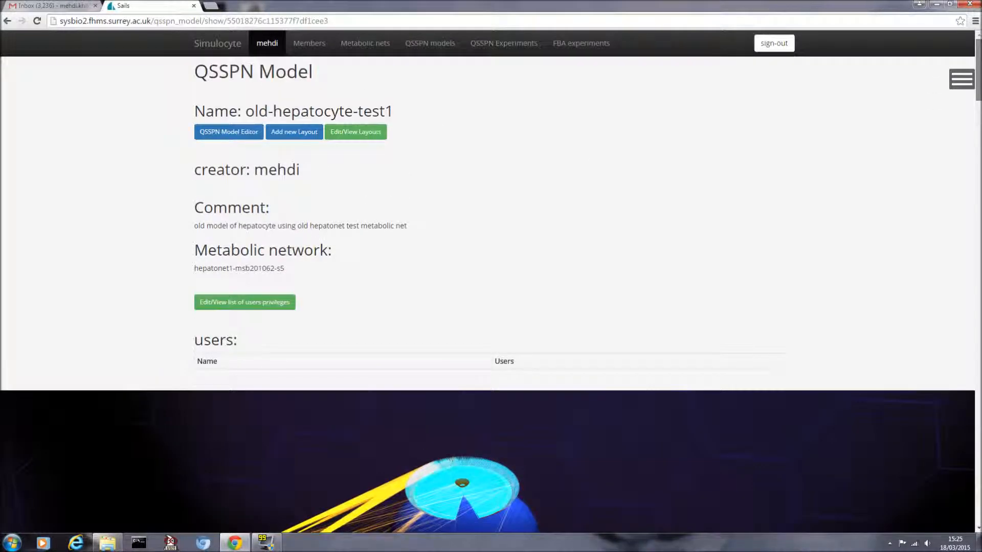